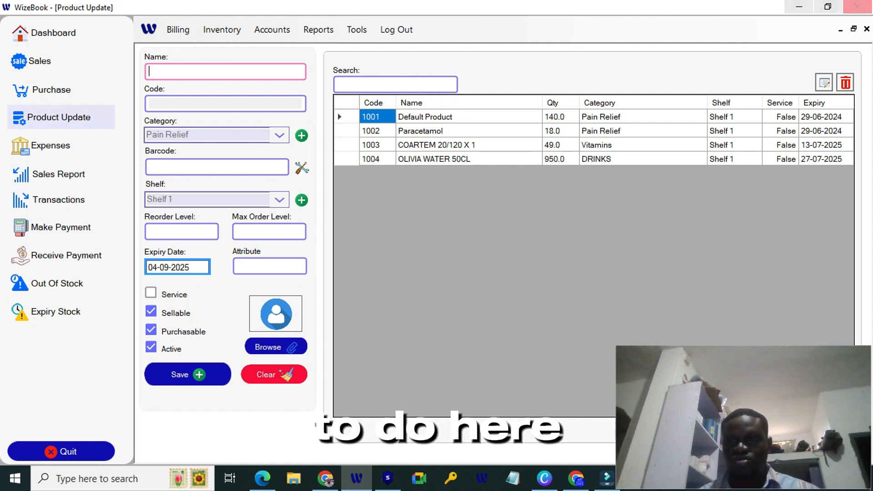
# Step: Close the product update form, open Stock Adjustment and load all products into the adjustment list
pyautogui.click(867, 29)
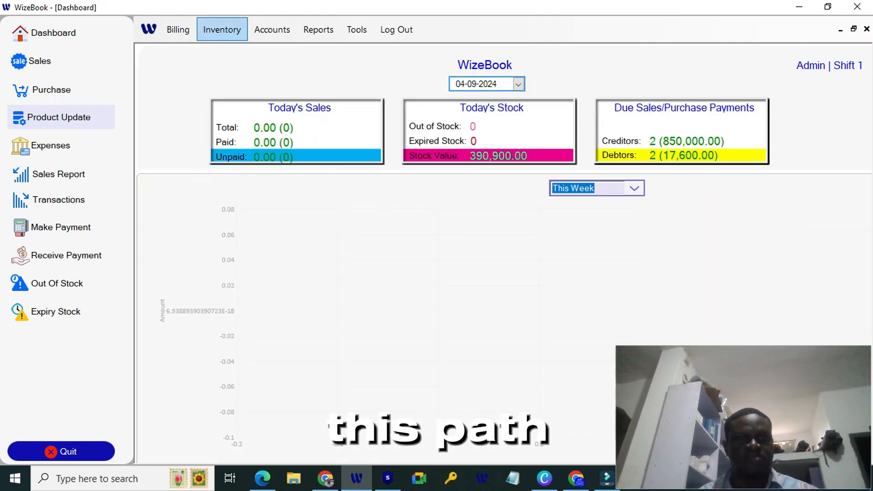
pyautogui.click(222, 29)
pyautogui.click(255, 110)
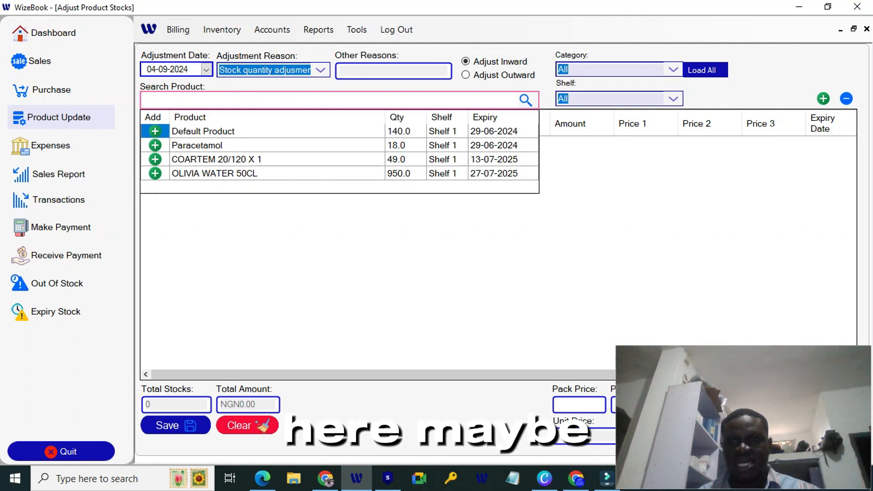
pyautogui.click(704, 70)
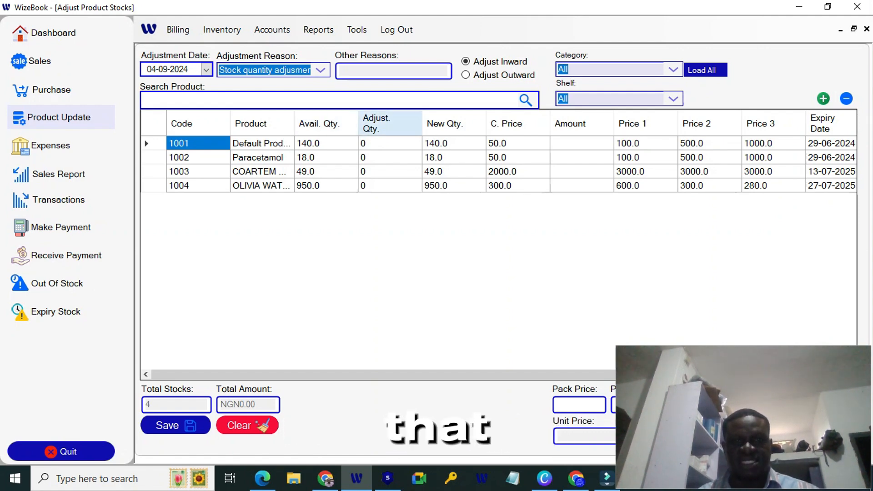
pyautogui.click(390, 143)
pyautogui.click(389, 157)
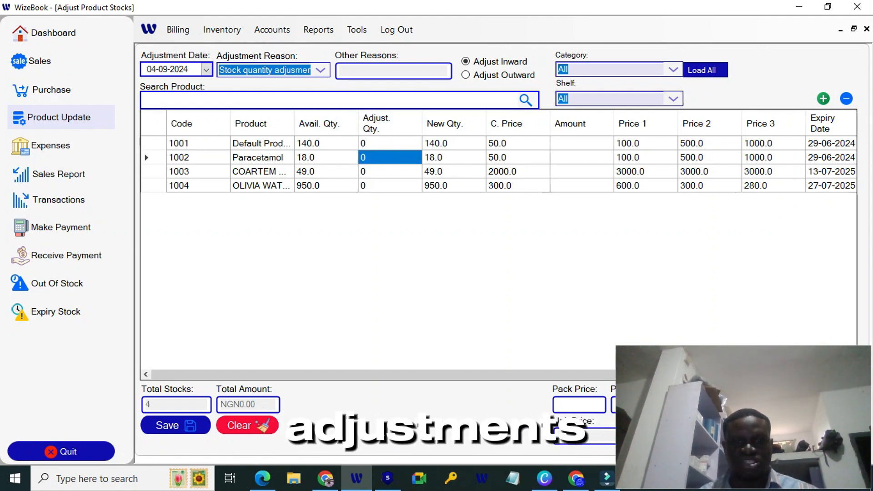
pyautogui.click(390, 172)
pyautogui.click(389, 185)
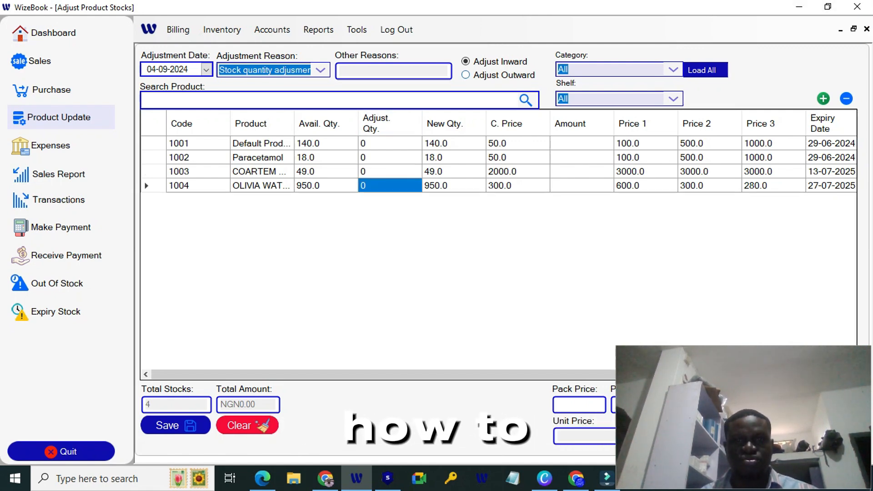
# Step: Try an outward adjustment of 100 for Default Product, closing the stock adjustment form without saving
pyautogui.click(465, 75)
pyautogui.click(389, 143)
pyautogui.write('100')
pyautogui.press('Tab')
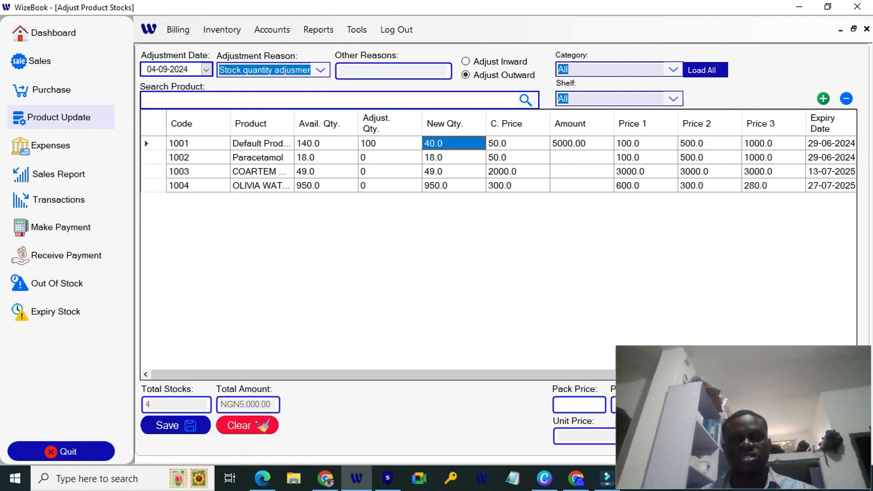
pyautogui.click(865, 29)
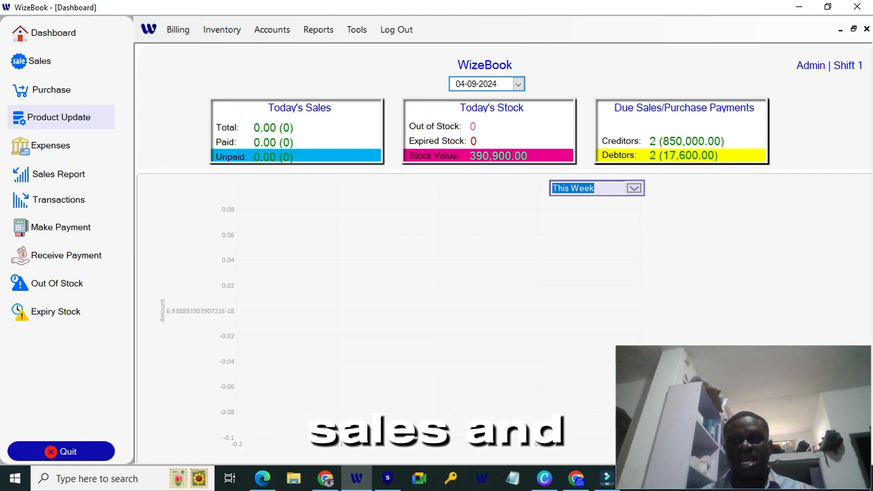
# Step: Set the dashboard chart's period to This Month
pyautogui.click(634, 188)
pyautogui.click(597, 212)
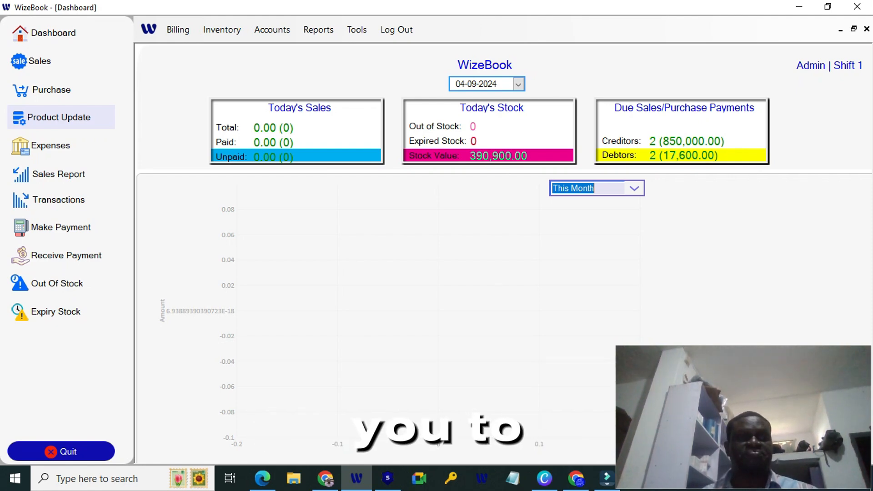
pyautogui.click(221, 30)
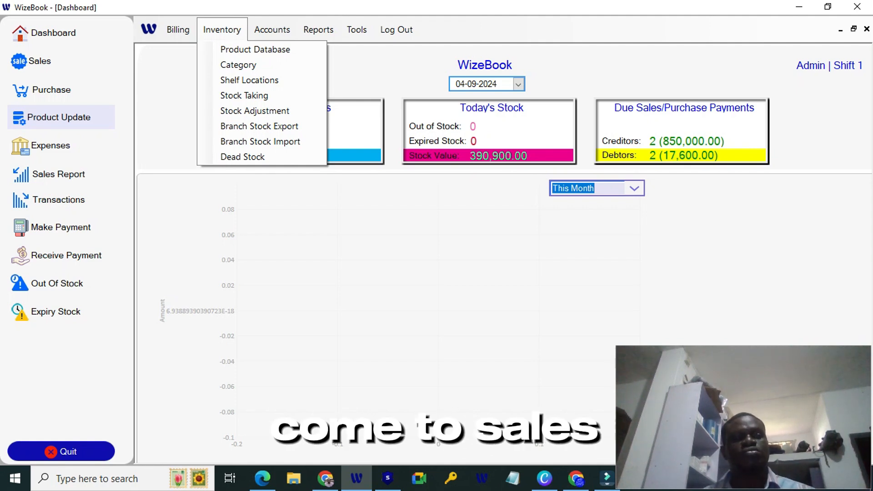
pyautogui.click(61, 60)
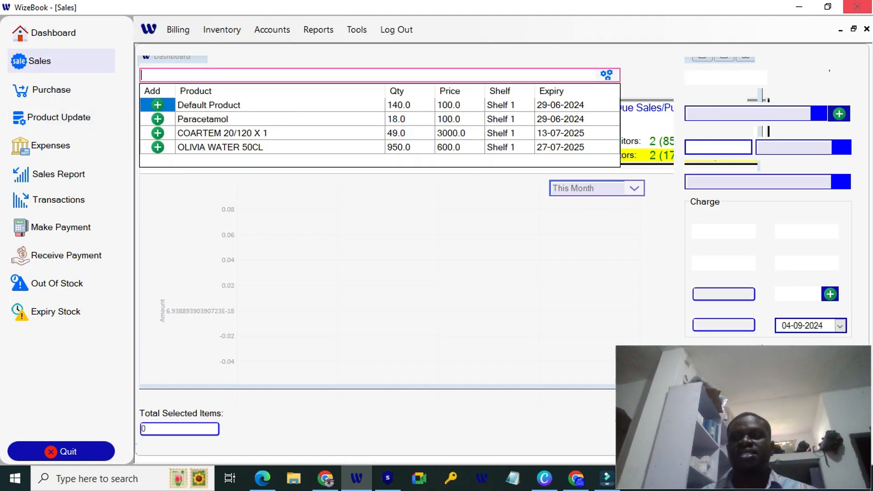
pyautogui.click(866, 29)
# Step: Open the Purchase form and choose DANNY WATER PRODUCTION as the supplier
pyautogui.click(61, 89)
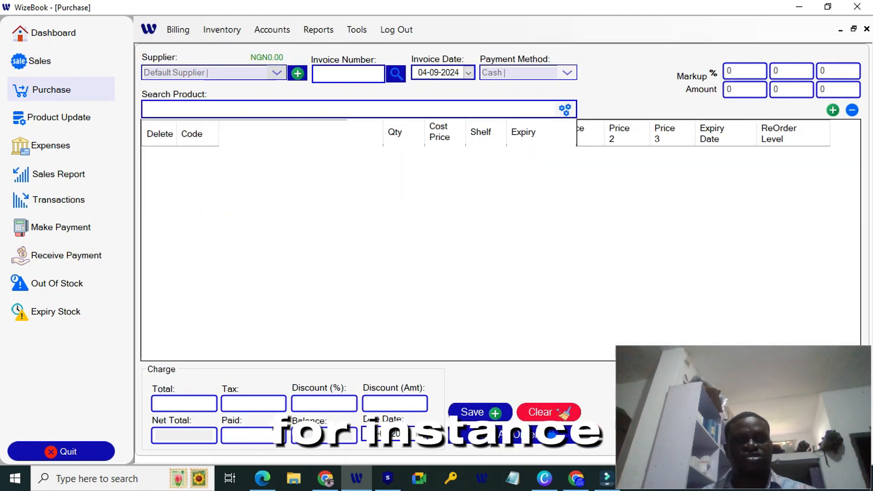
pyautogui.click(276, 73)
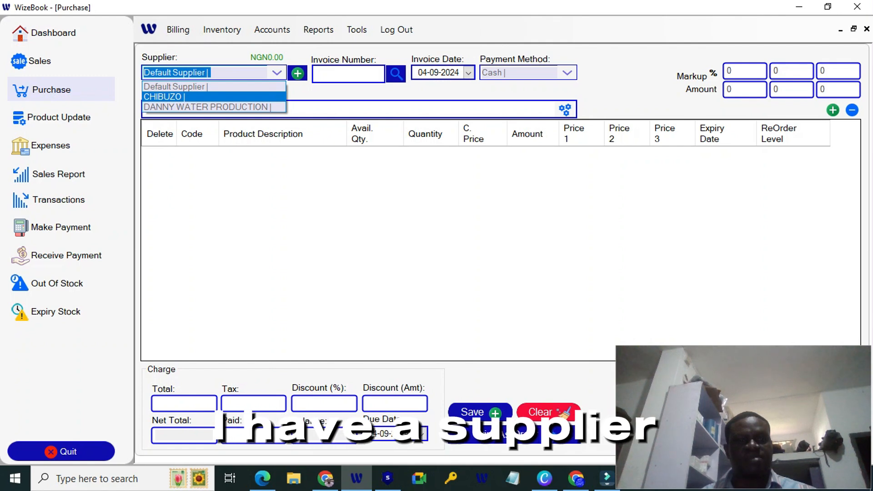
pyautogui.press('Return')
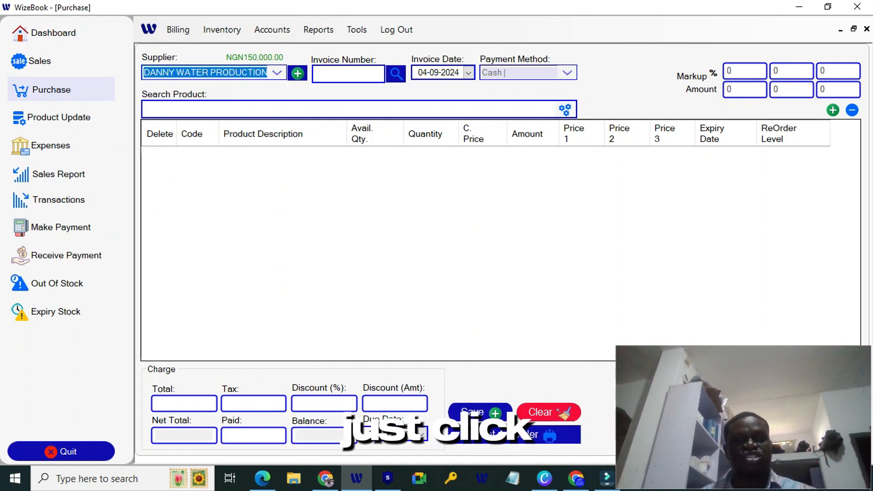
# Step: Add a new supplier named "gsk internatioonal" and return to the purchase with it selected
pyautogui.click(297, 73)
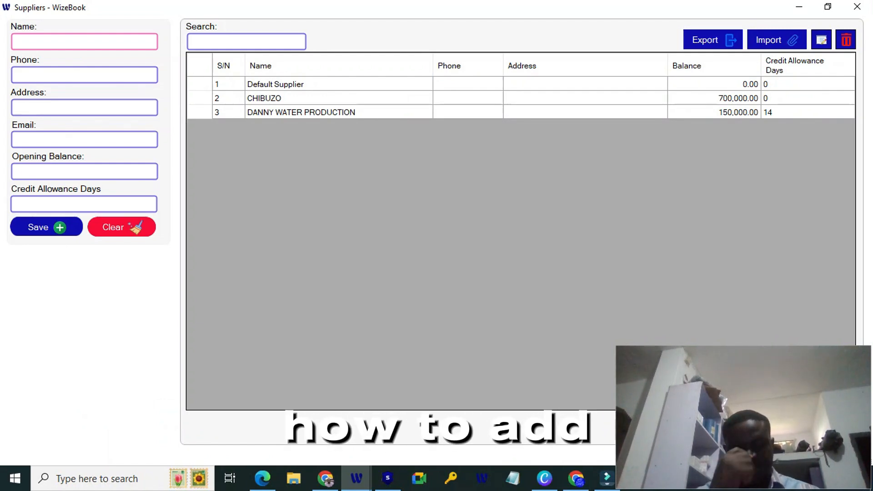
pyautogui.write('gs')
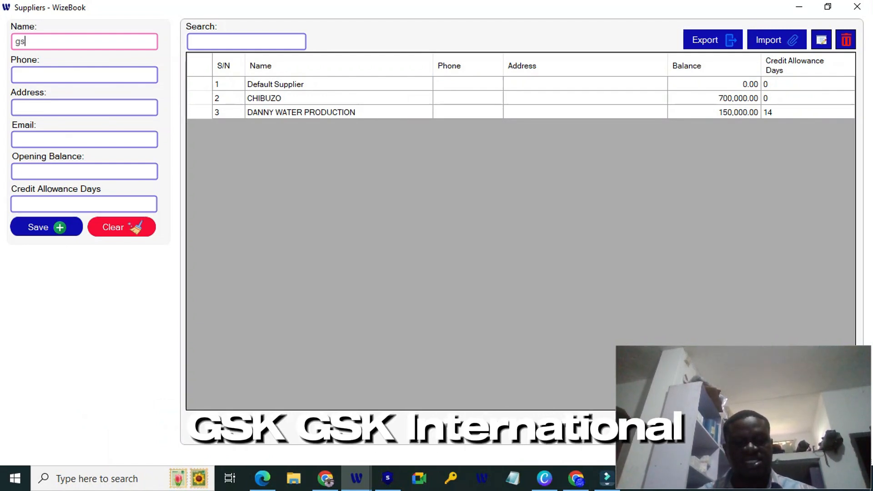
pyautogui.write('k internatioona;')
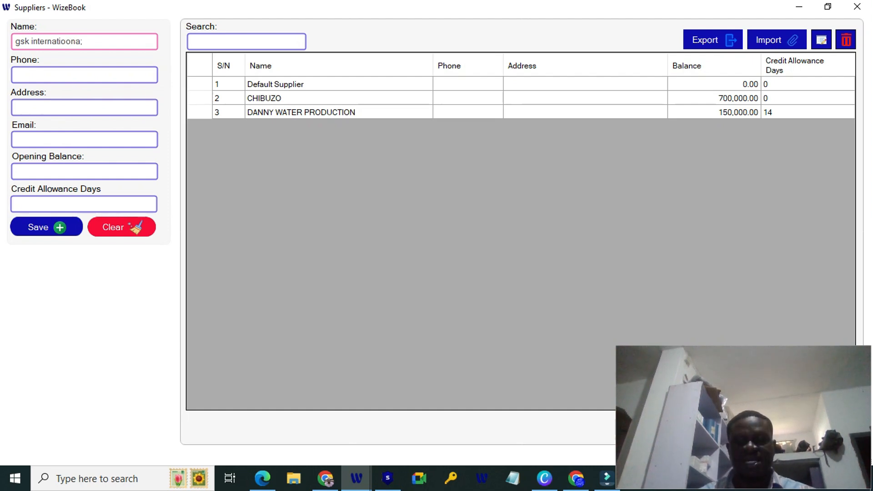
pyautogui.press('BackSpace')
pyautogui.write('l')
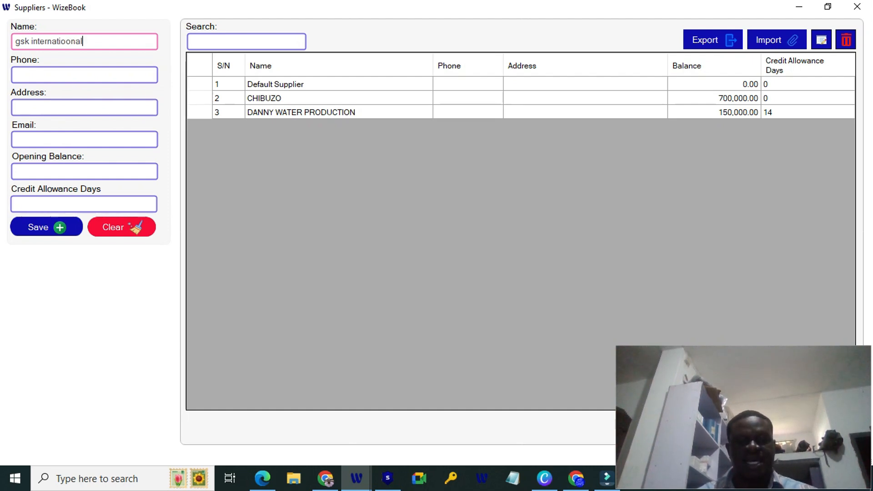
pyautogui.press('Return')
pyautogui.press('Return')
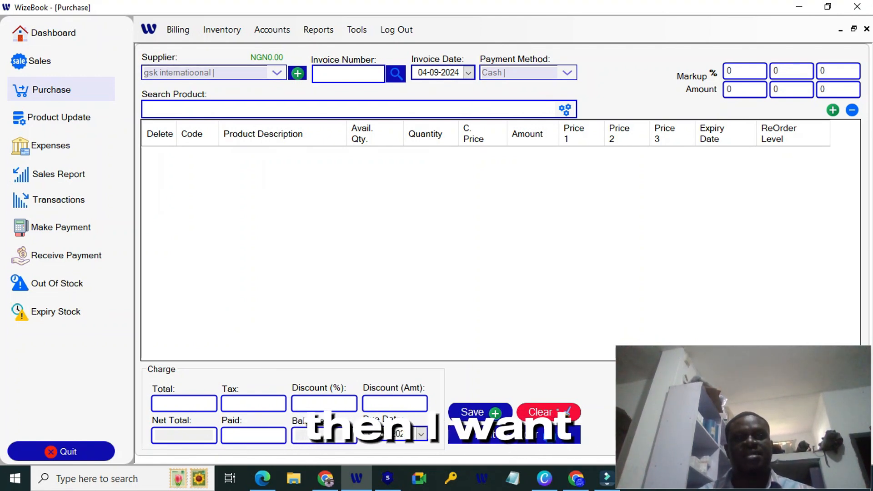
# Step: Add COARTEM 20/120 X 1 to the purchase with a quantity of 10
pyautogui.click(345, 109)
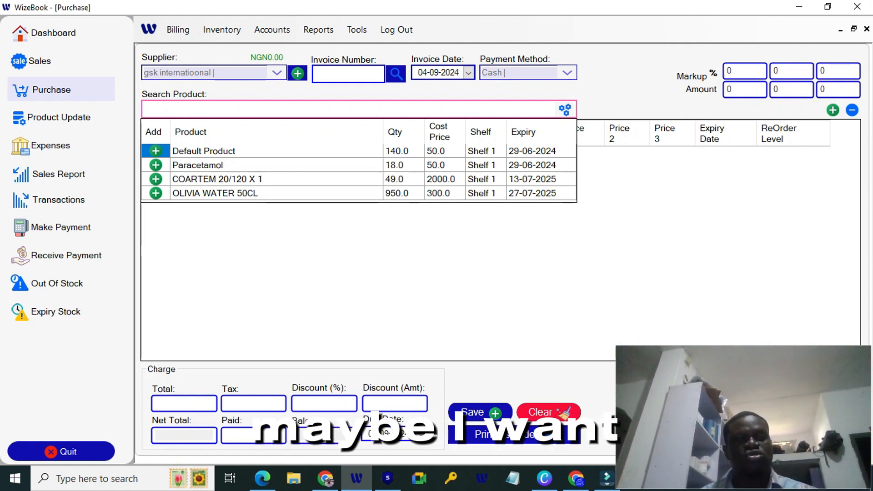
pyautogui.click(155, 179)
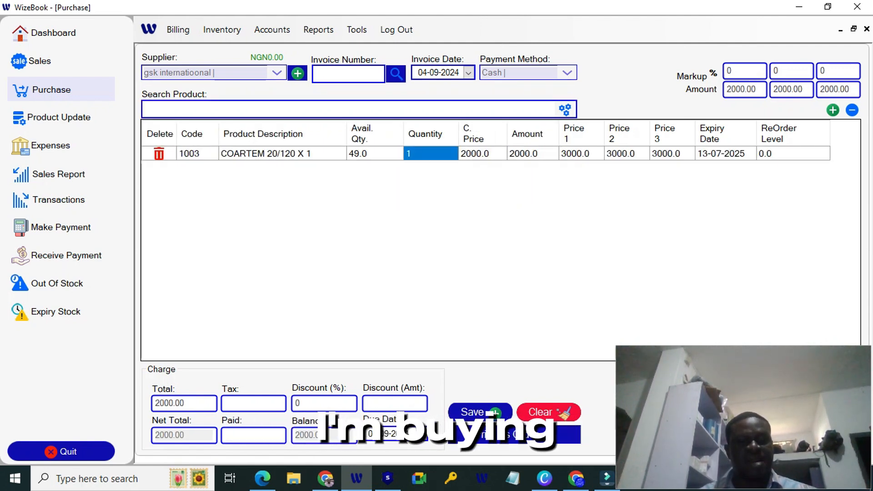
pyautogui.write('3')
pyautogui.press('BackSpace')
pyautogui.write('10')
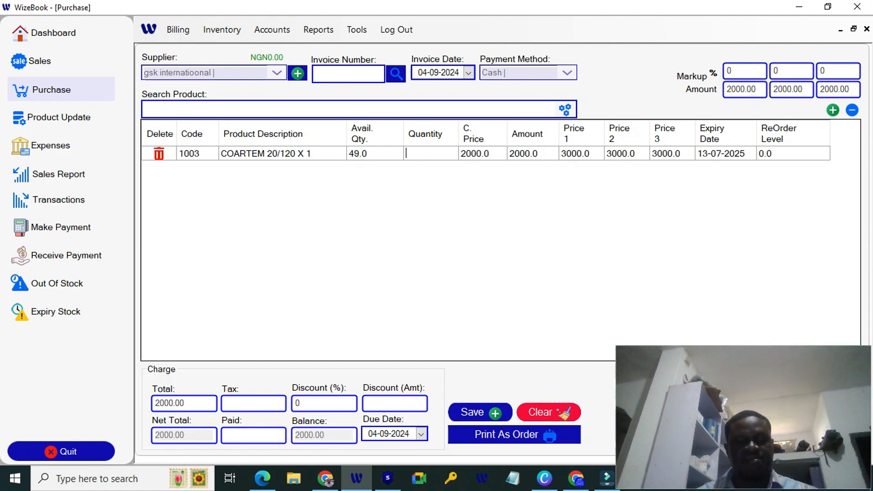
pyautogui.press('Return')
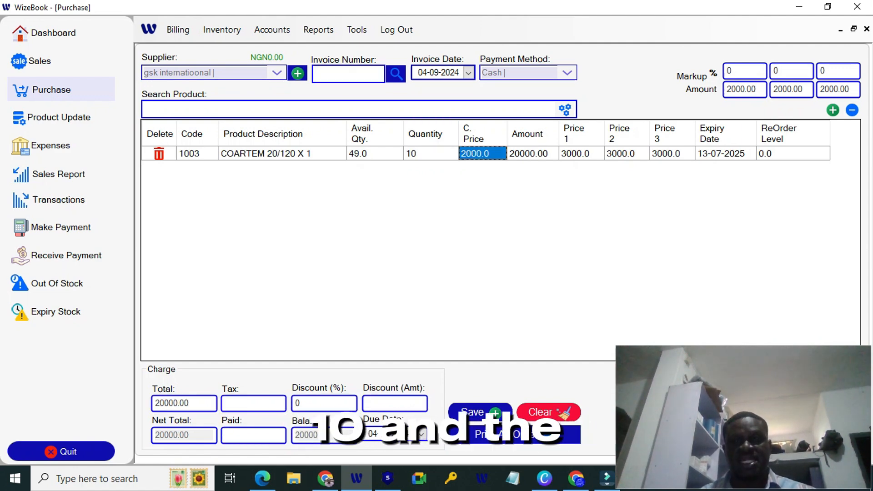
# Step: Set the cost price of the COARTEM purchase line to 2500
pyautogui.click(431, 153)
pyautogui.click(482, 154)
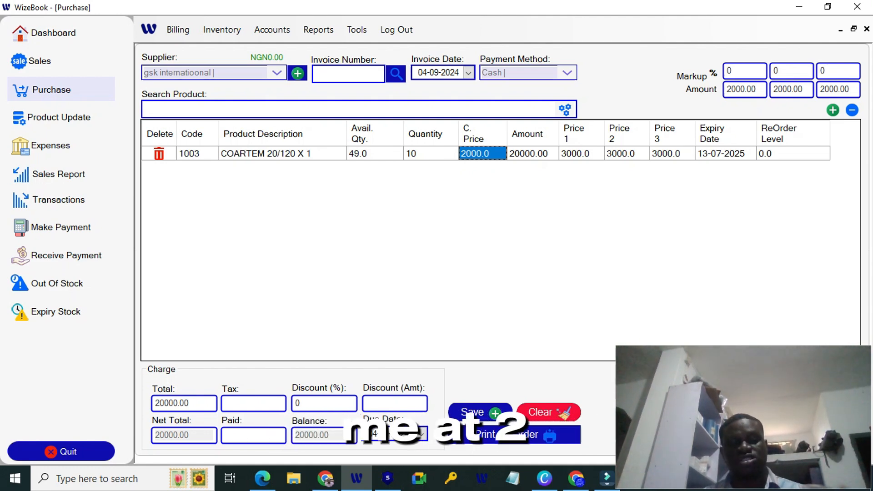
pyautogui.write('2500')
pyautogui.press('Tab')
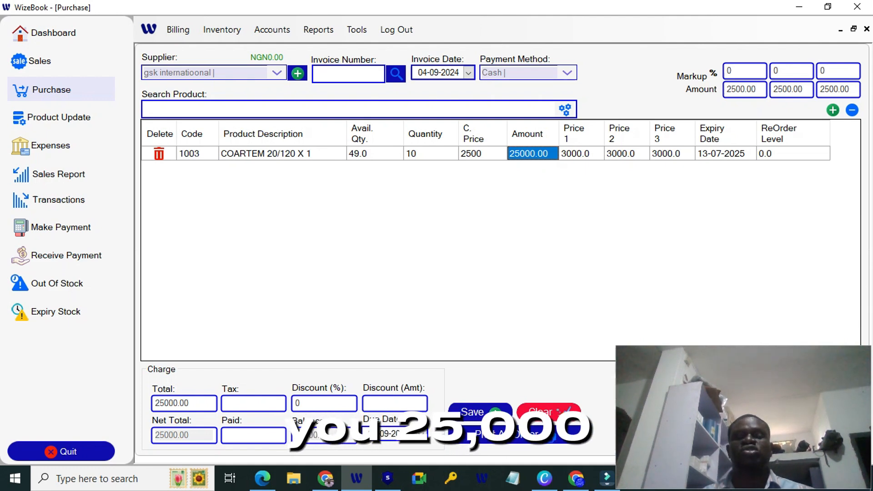
# Step: Set the first selling price (Price 1) of the COARTEM line to 3500
pyautogui.press('Tab')
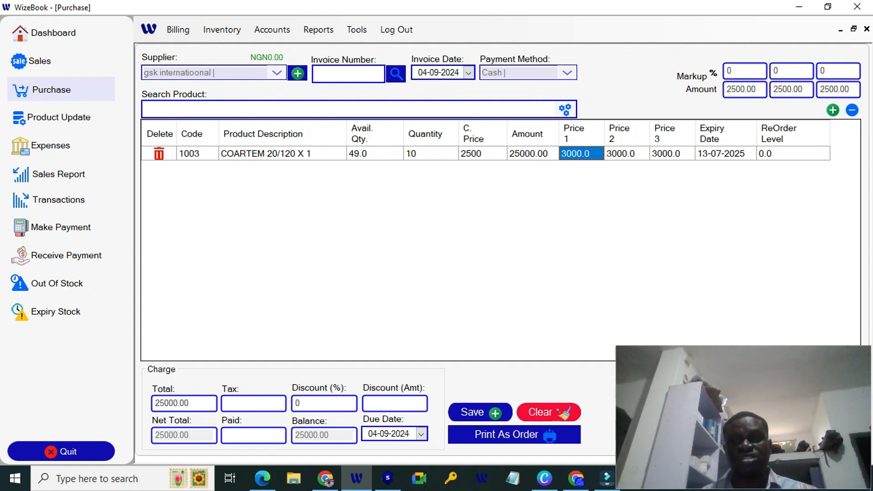
pyautogui.click(581, 153)
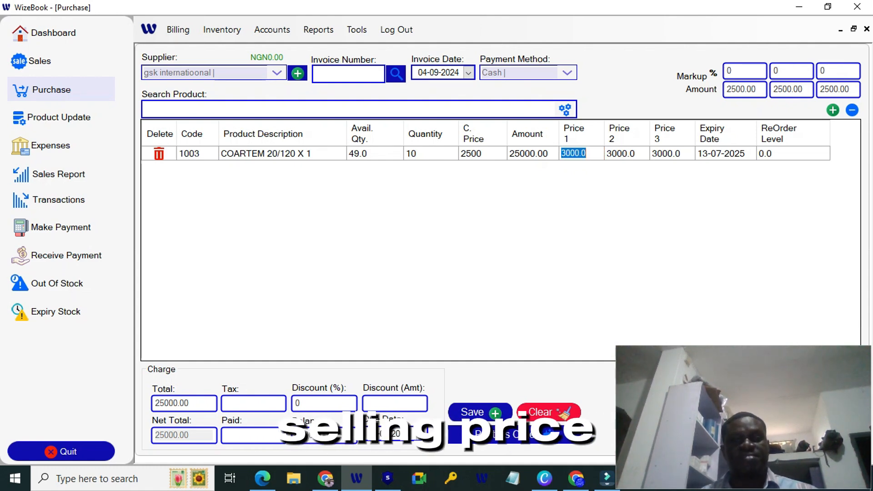
pyautogui.write('3500')
pyautogui.press('Tab')
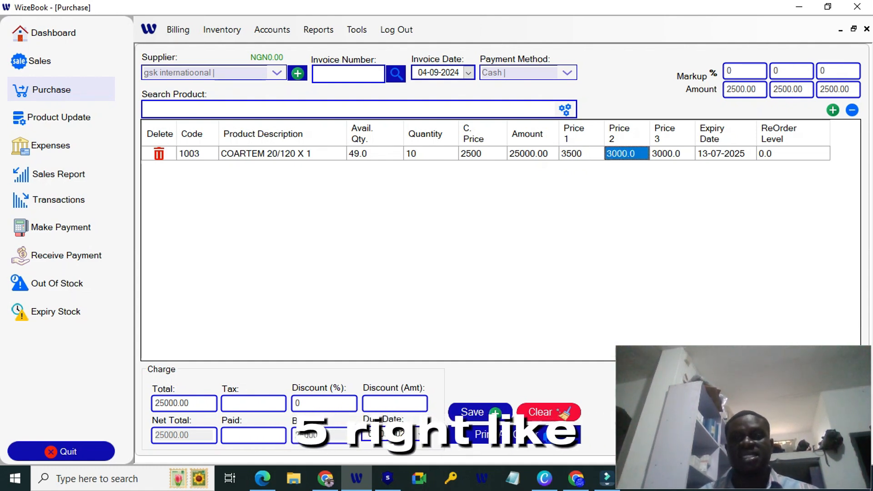
# Step: Open the markup preset settings, set the three markup percentages to 30, 15 and 10, and save them
pyautogui.doubleClick(743, 71)
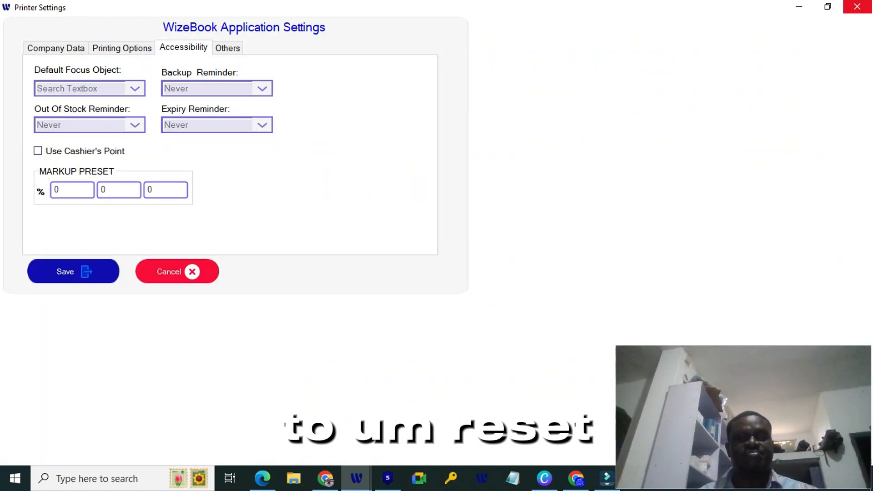
pyautogui.click(857, 6)
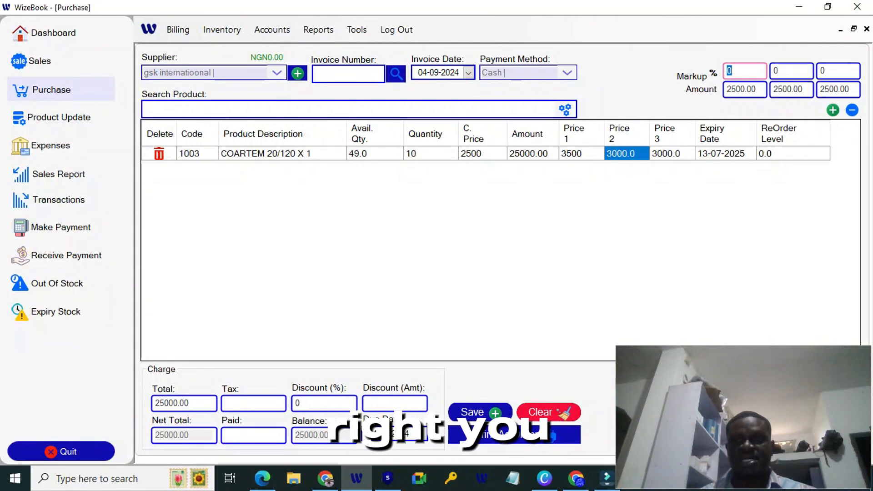
pyautogui.doubleClick(744, 71)
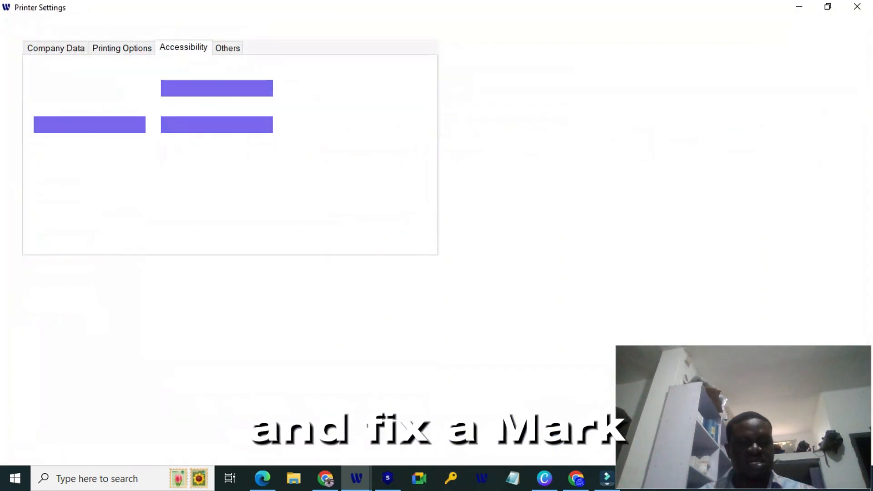
pyautogui.doubleClick(58, 190)
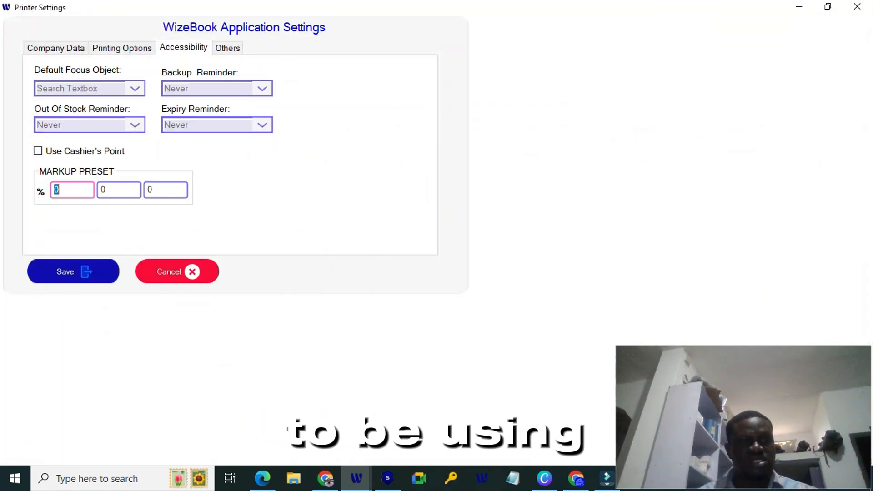
pyautogui.write('3')
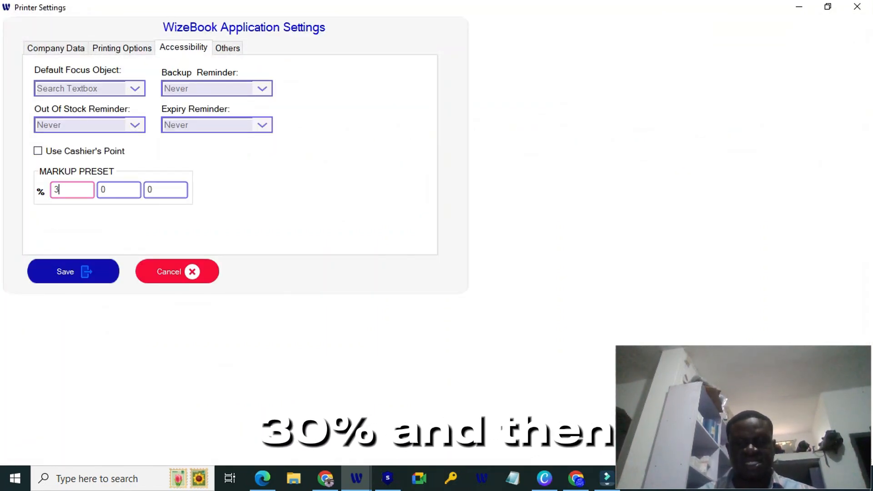
pyautogui.write('0')
pyautogui.press('Tab')
pyautogui.write('15')
pyautogui.press('Tab')
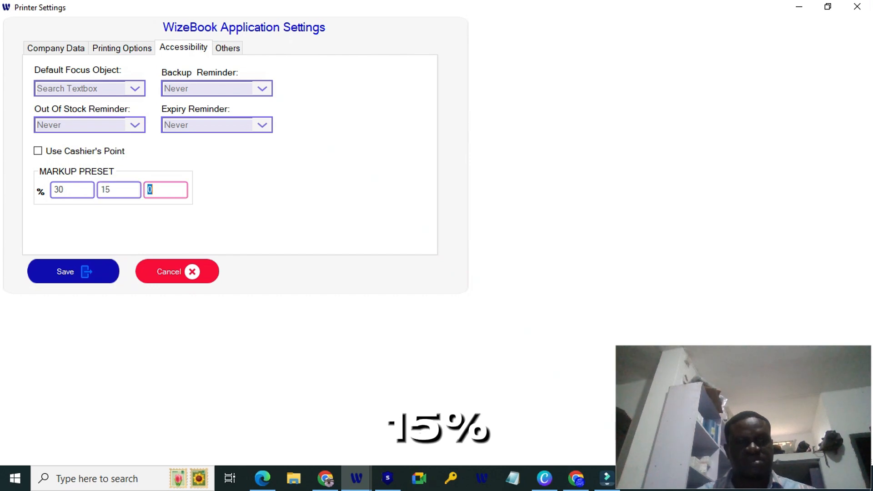
pyautogui.write('1')
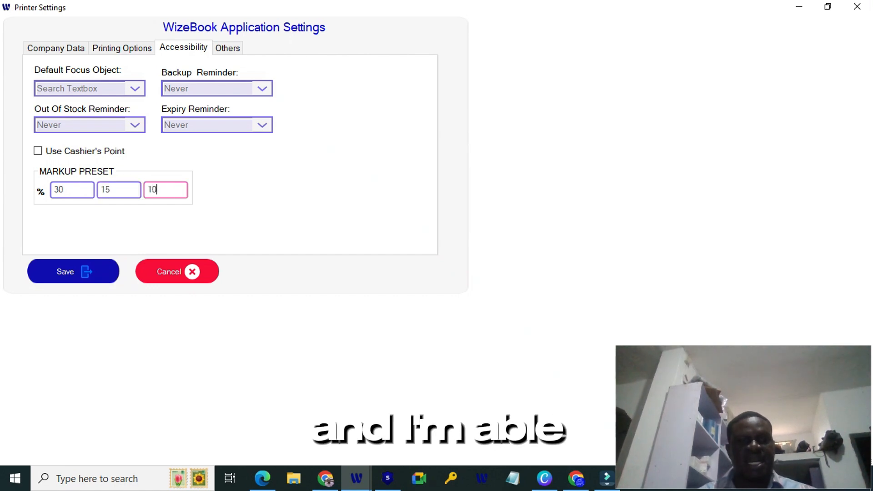
pyautogui.click(73, 271)
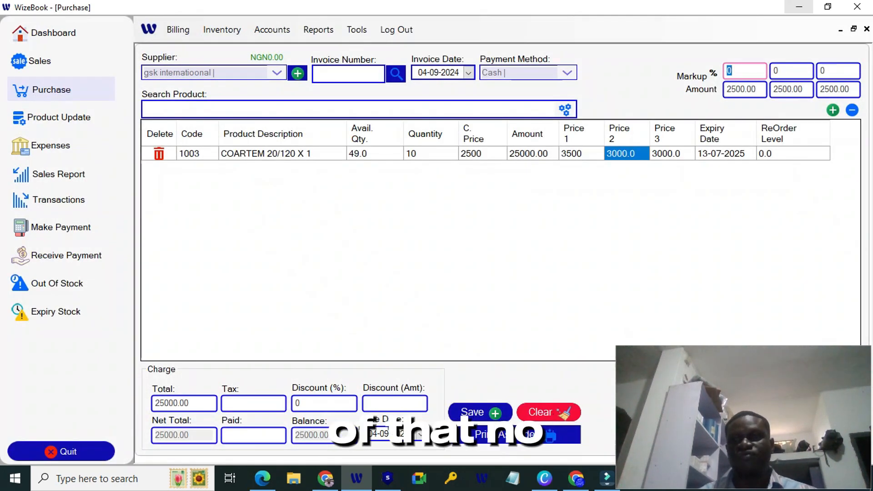
# Step: Enter markup percentages of 30, 15 and 10 for the COARTEM purchase line
pyautogui.write('30')
pyautogui.press('Tab')
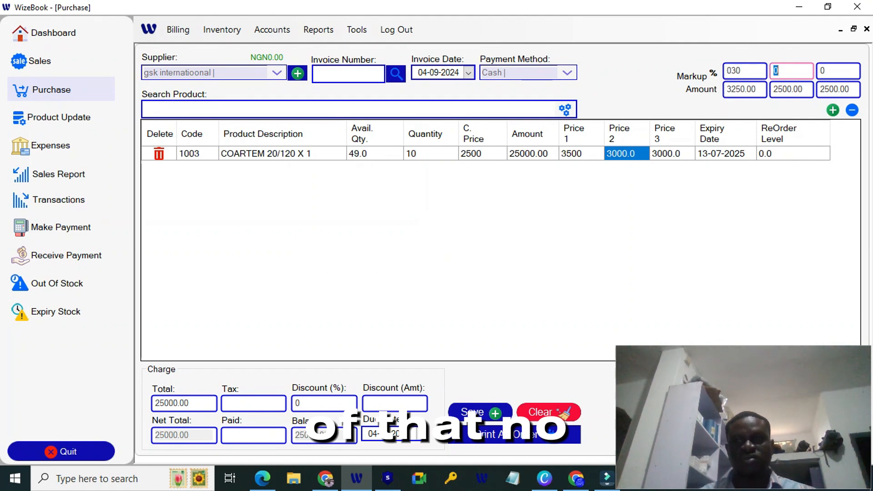
pyautogui.write('15')
pyautogui.press('Tab')
pyautogui.write('10')
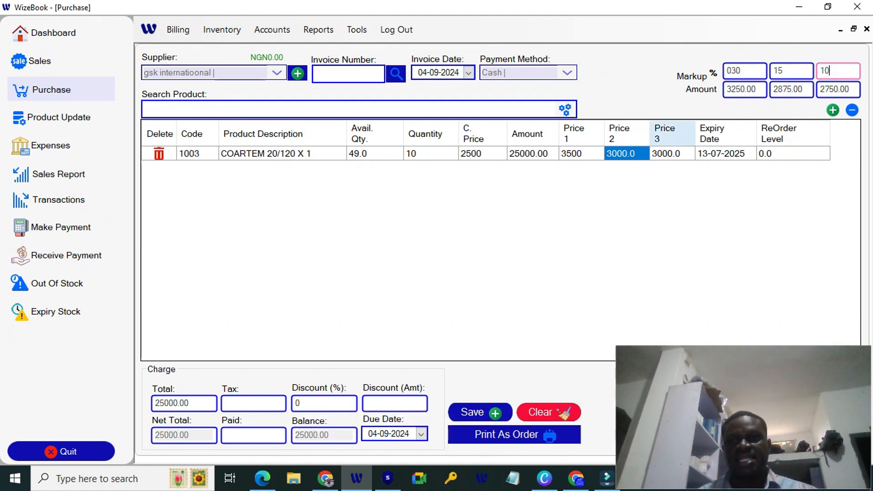
# Step: Remove the leading zero from the first markup percentage so it reads 30
pyautogui.click(672, 154)
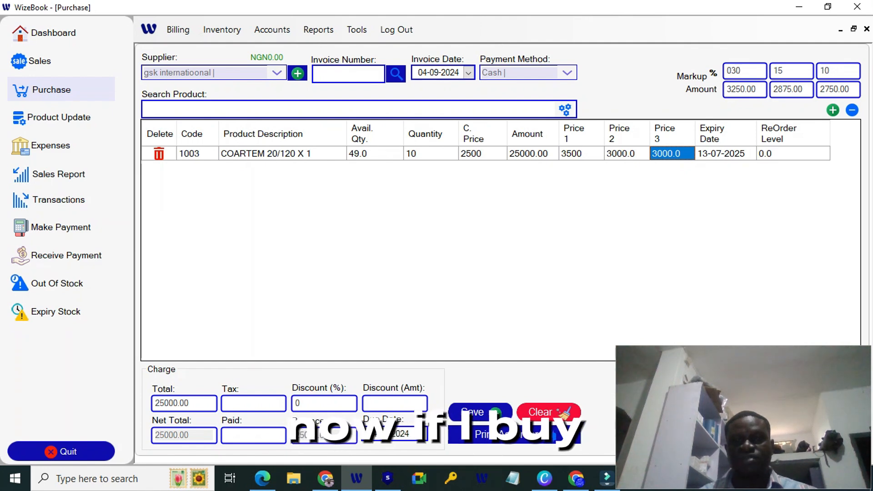
pyautogui.click(482, 154)
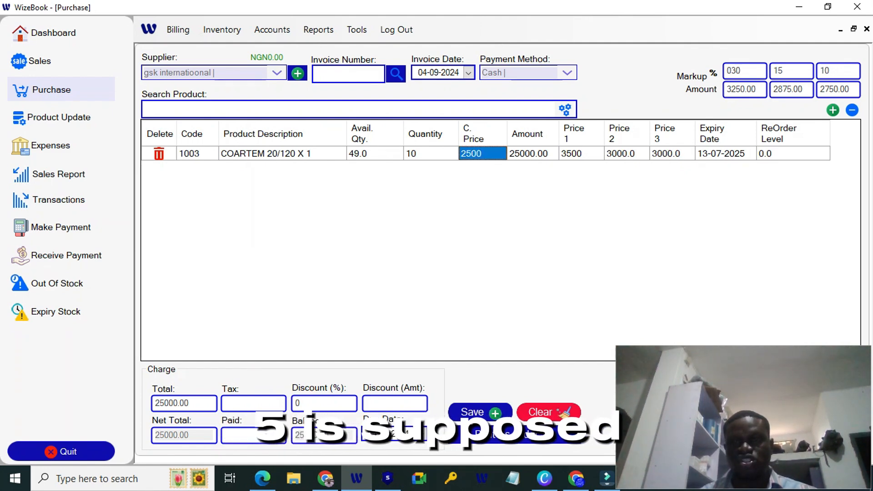
pyautogui.click(581, 154)
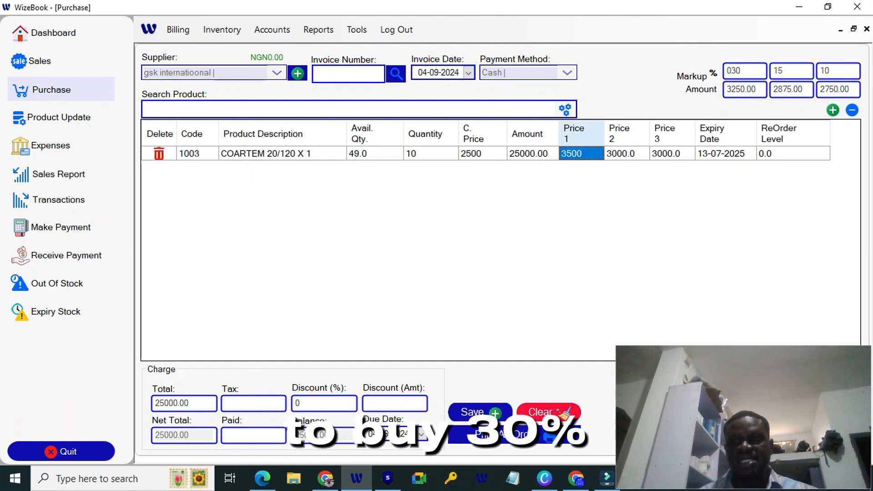
pyautogui.click(731, 71)
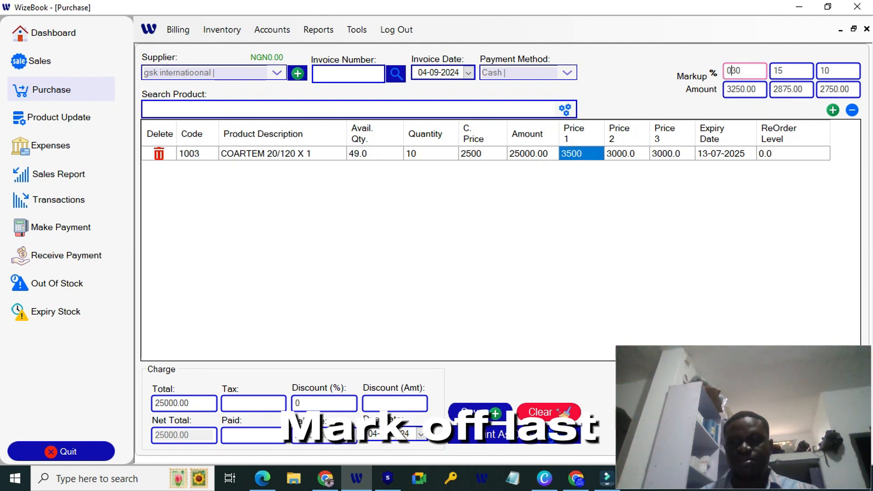
pyautogui.press('BackSpace')
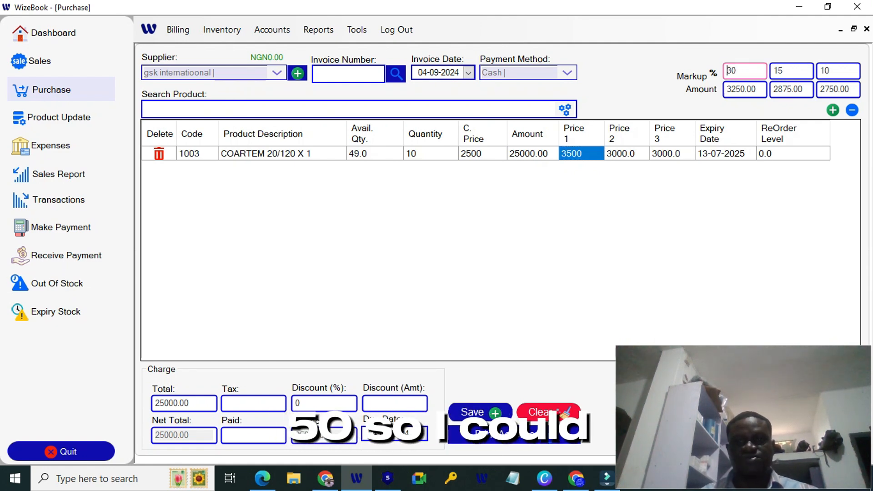
pyautogui.doubleClick(734, 90)
pyautogui.doubleClick(734, 89)
# Step: Set Price 2 and Price 3 of the COARTEM line to 3500 each
pyautogui.click(581, 154)
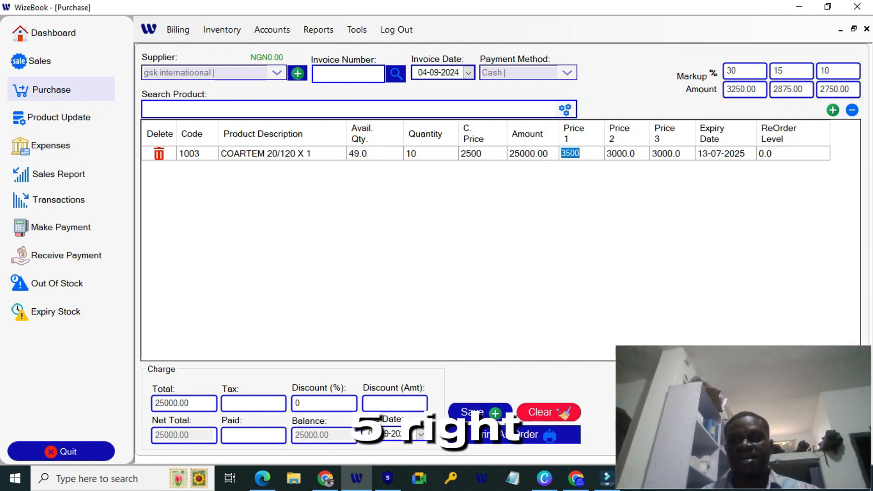
pyautogui.click(627, 153)
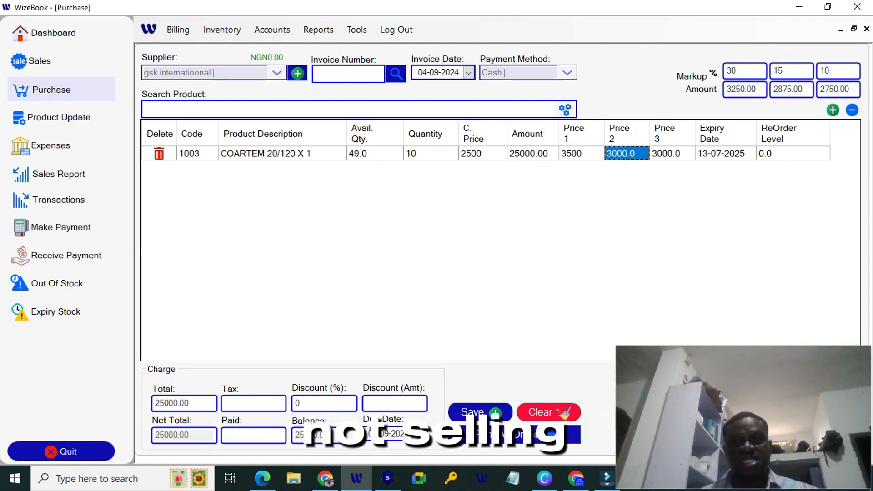
pyautogui.write('3500')
pyautogui.press('Tab')
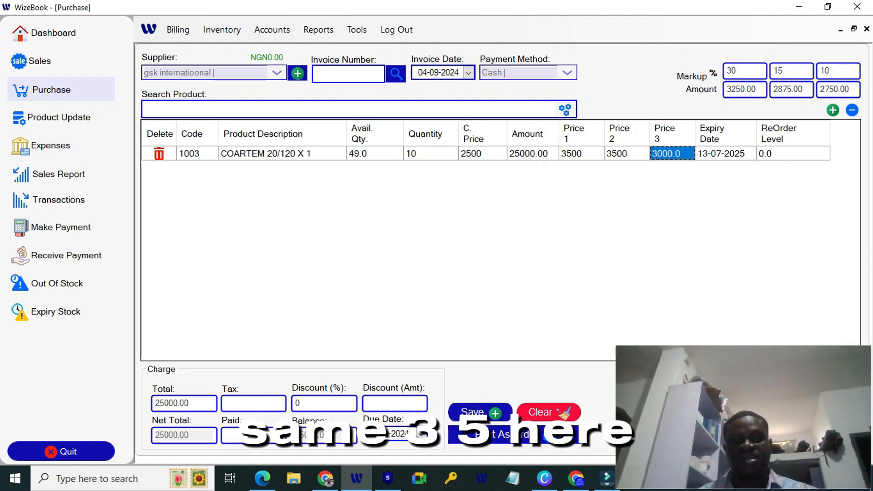
pyautogui.write('3500')
pyautogui.press('Tab')
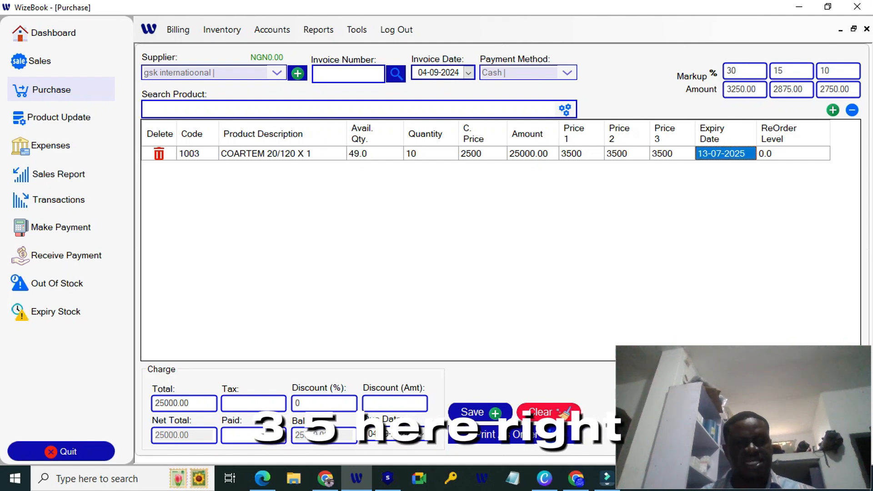
# Step: Set the reorder level of the COARTEM line to 5
pyautogui.press('Tab')
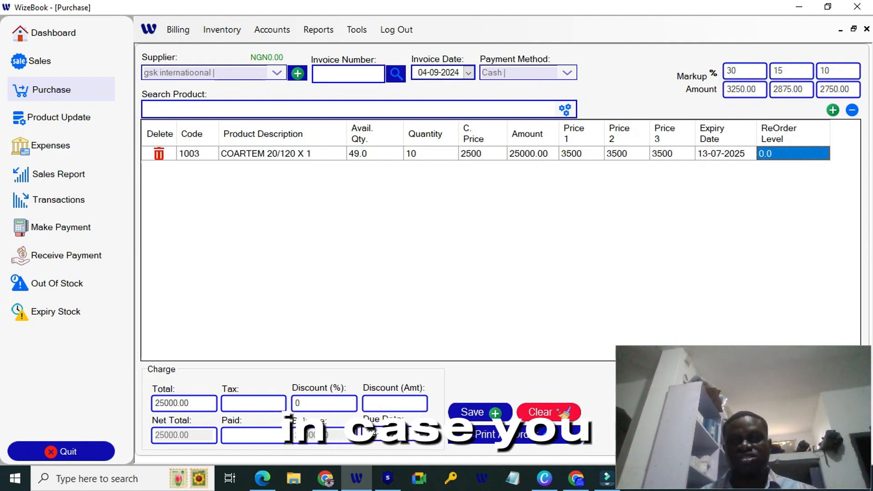
pyautogui.click(792, 153)
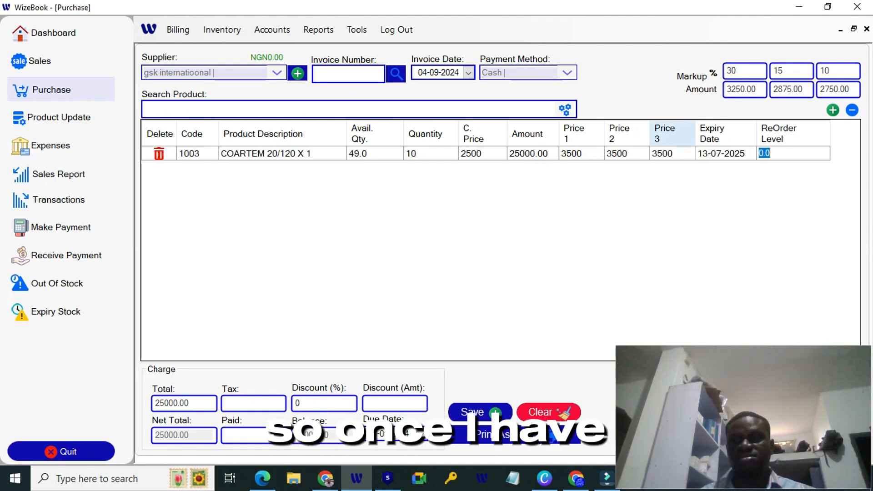
pyautogui.write('5')
pyautogui.press('Return')
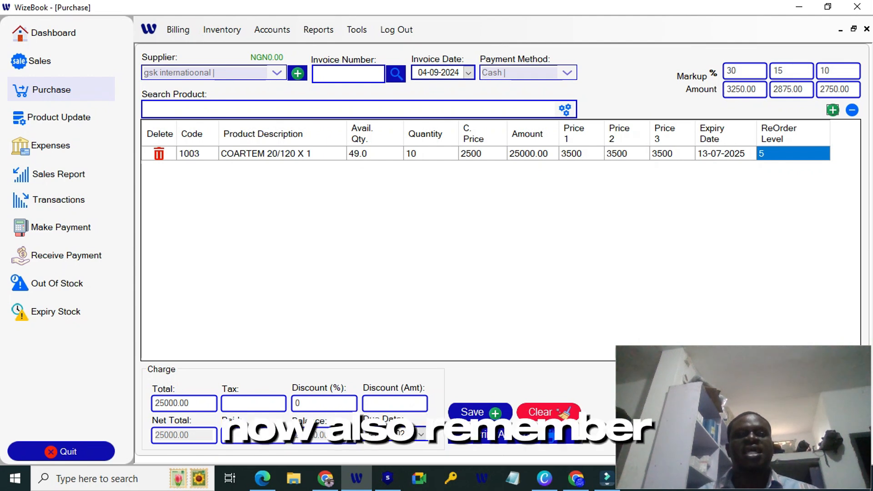
# Step: Open the product form and enter "paracetamol tablet x 12" as the new product's name
pyautogui.click(348, 109)
pyautogui.click(413, 237)
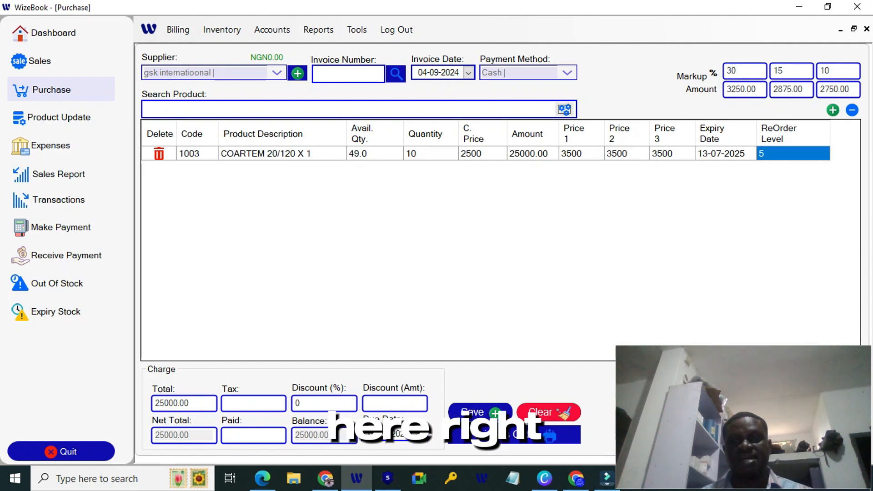
pyautogui.click(58, 117)
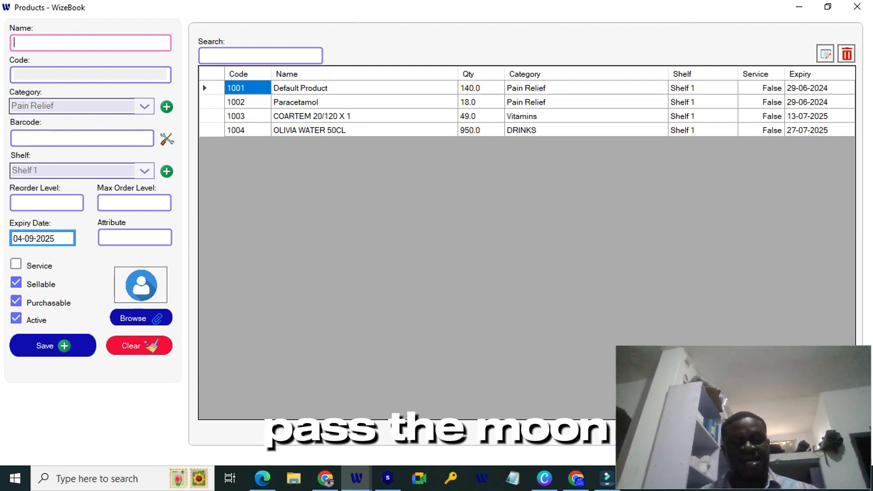
pyautogui.write('paracetamol ')
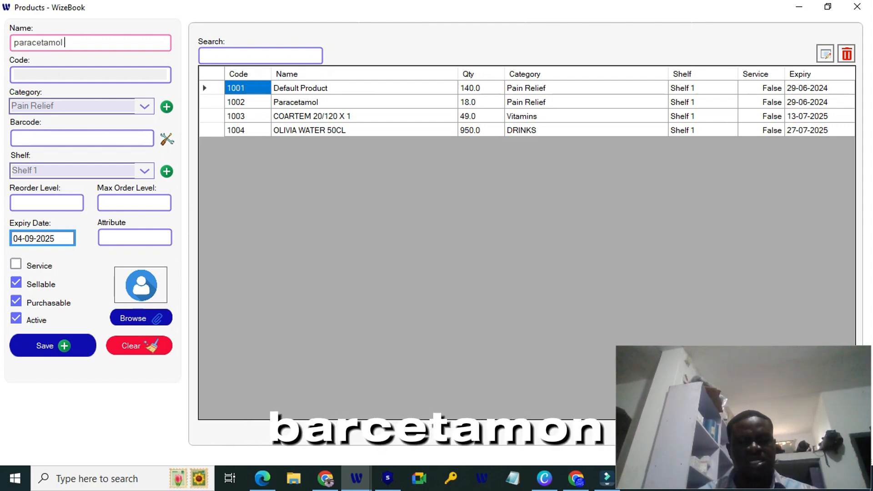
pyautogui.write('tab;et x')
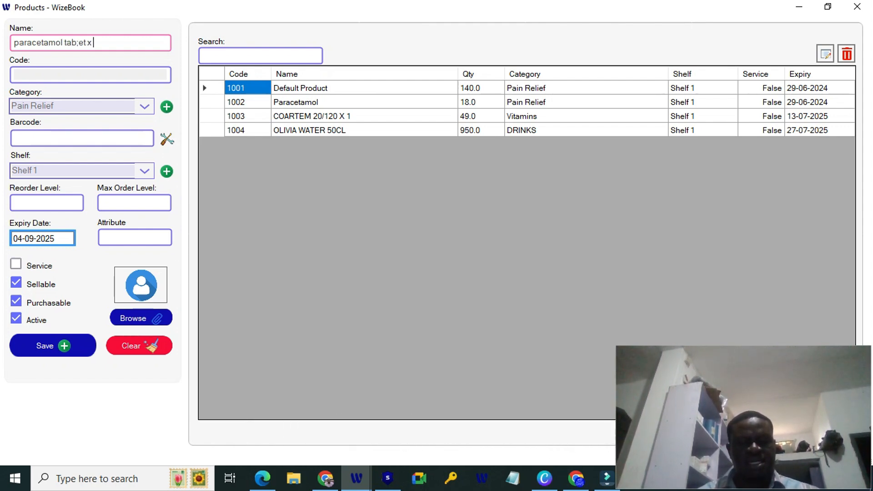
pyautogui.write(' 12')
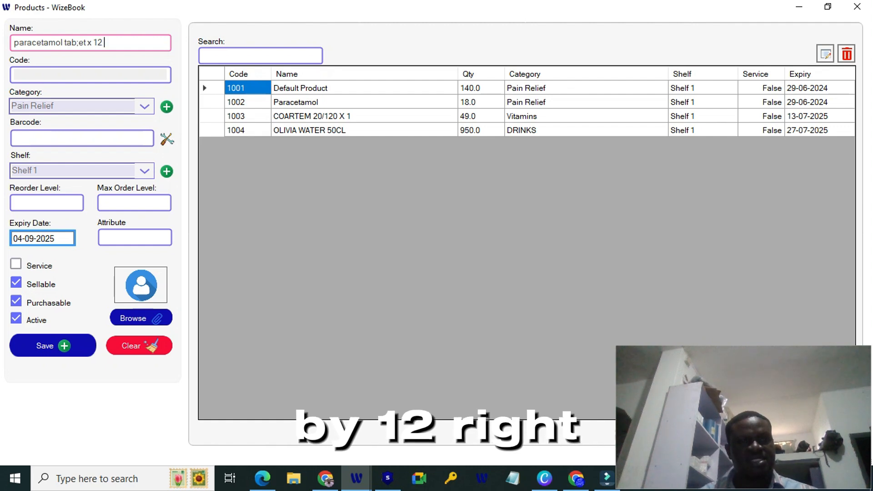
pyautogui.click(78, 43)
pyautogui.press('BackSpace')
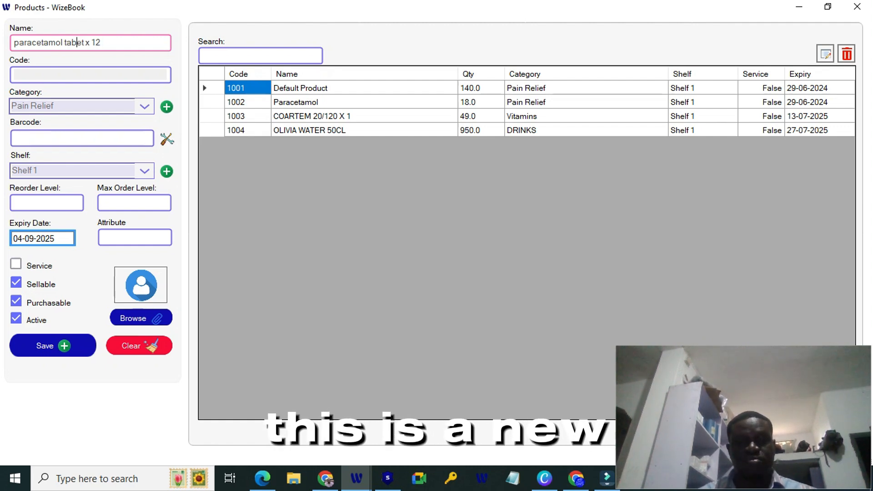
pyautogui.write('l')
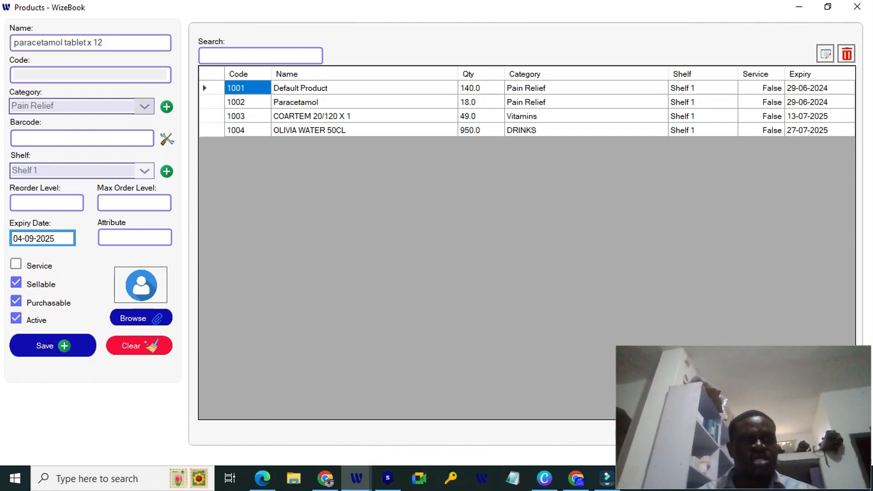
# Step: Assign the new product to the Vitamins category with a reorder level of 2, save it and return to the purchase
pyautogui.click(144, 106)
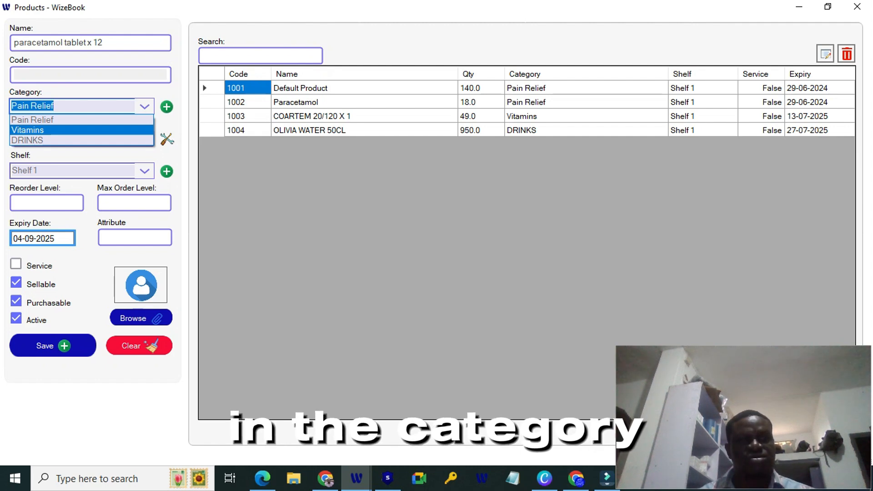
pyautogui.click(82, 130)
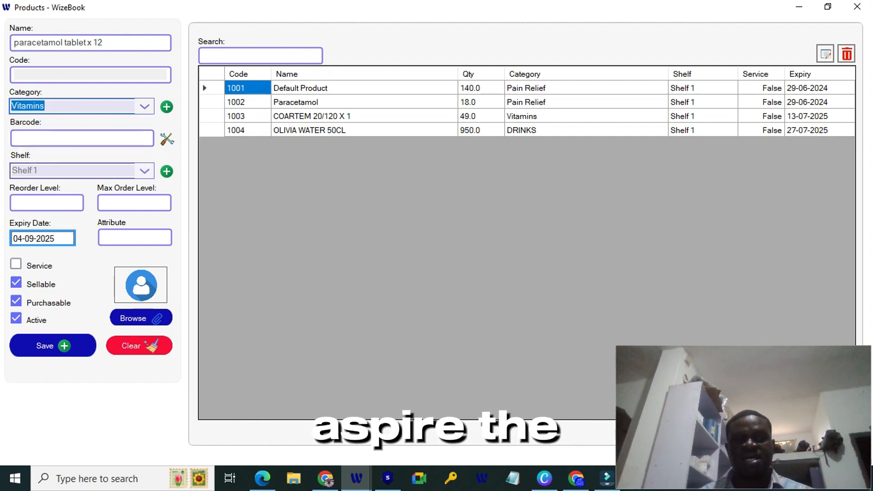
pyautogui.click(46, 203)
pyautogui.write('2')
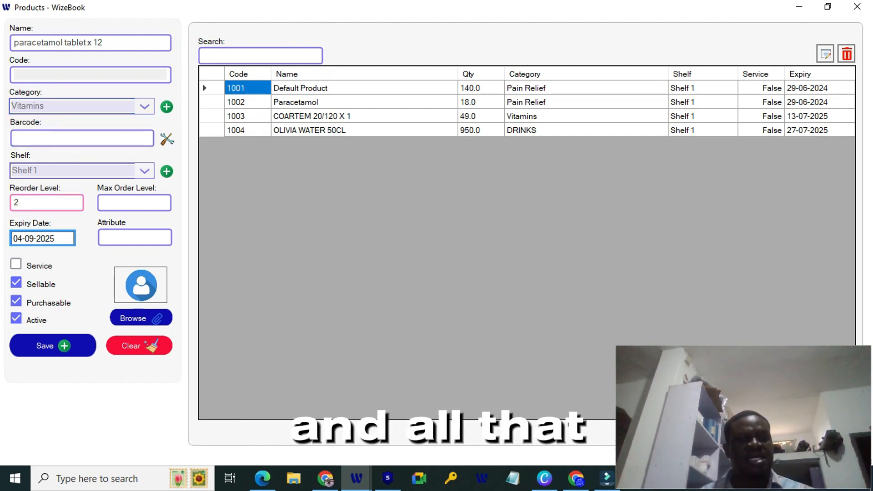
pyautogui.click(53, 345)
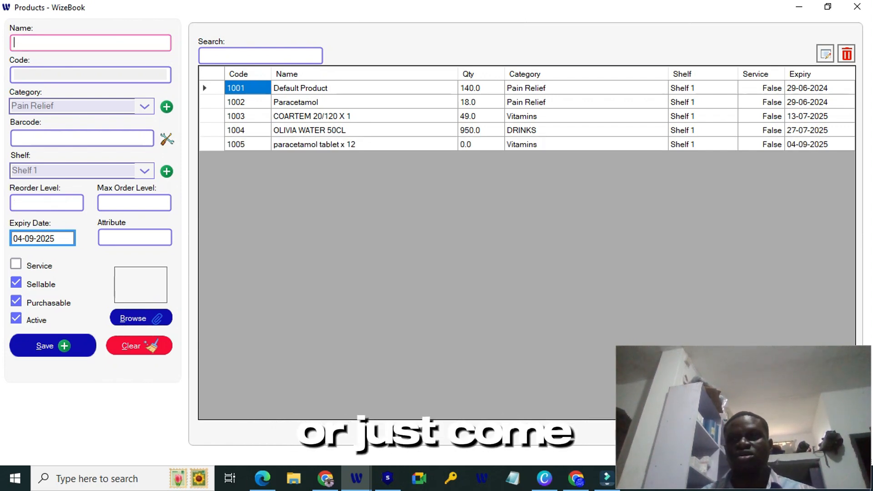
pyautogui.click(857, 6)
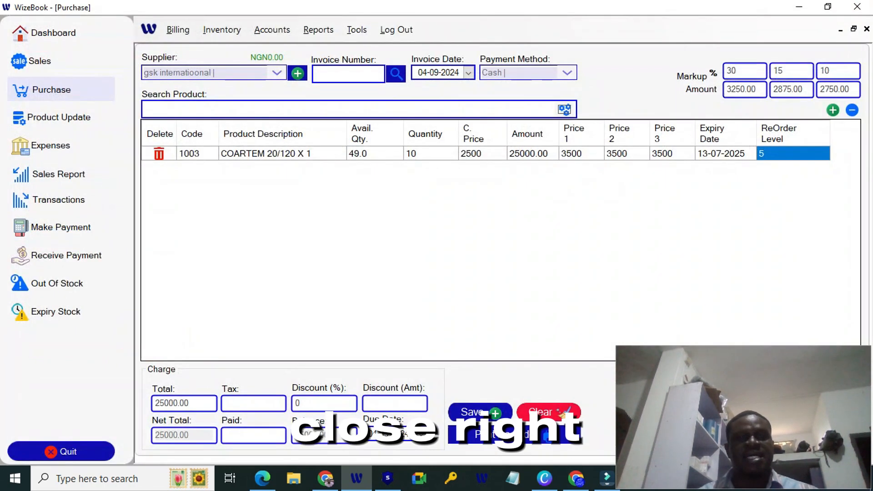
# Step: Search the products for "para" and add paracetamol tablet x 12 to the purchase
pyautogui.click(291, 110)
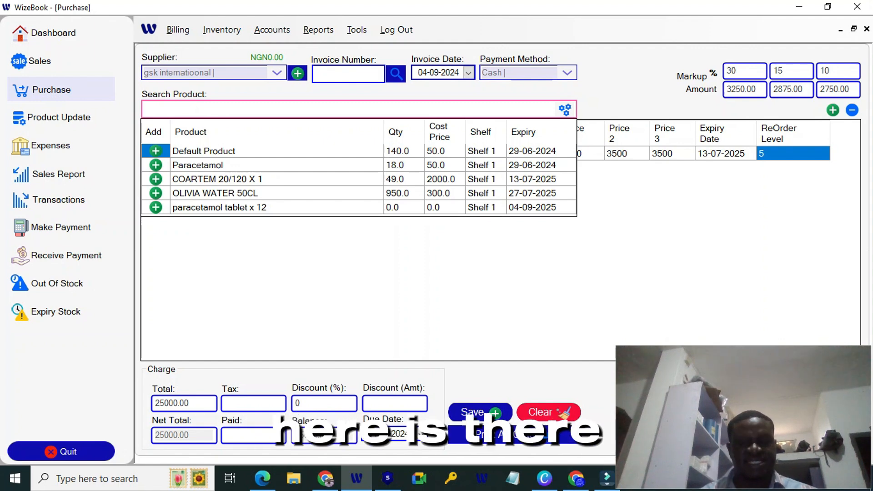
pyautogui.write('para')
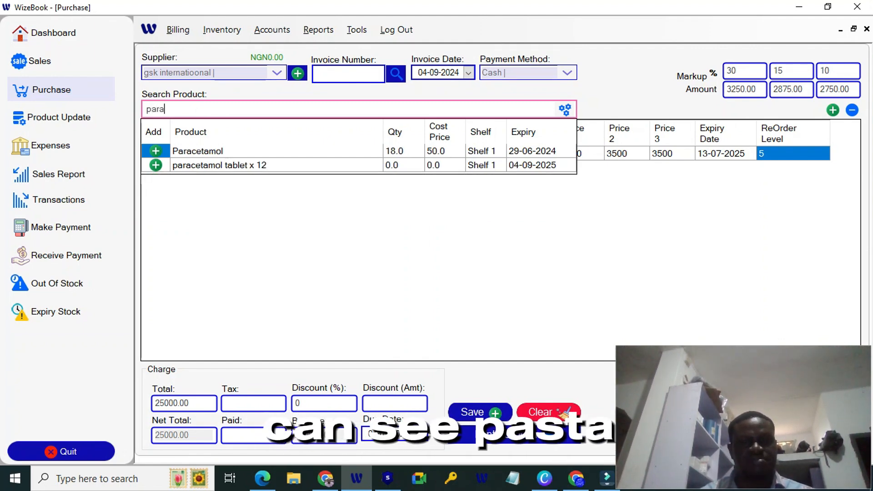
pyautogui.press('Down')
pyautogui.press('Down')
pyautogui.press('Return')
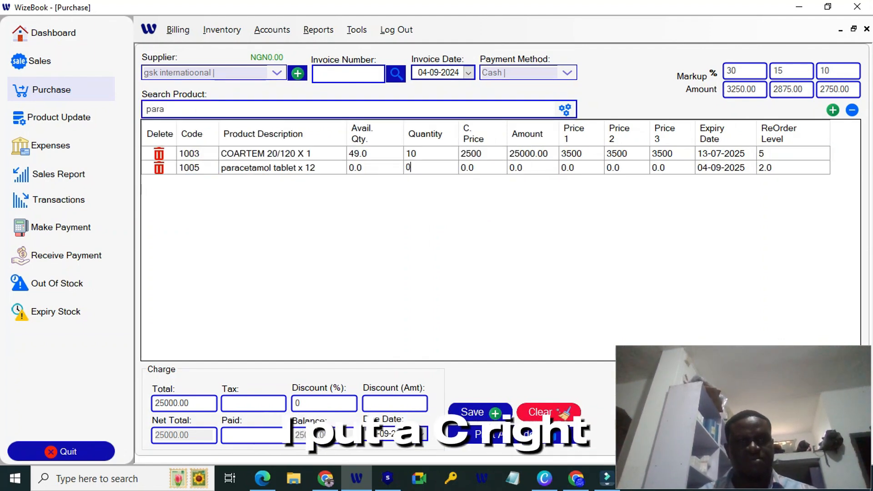
# Step: Set the paracetamol tablet line's quantity to 20 and its cost price to 300
pyautogui.press('BackSpace')
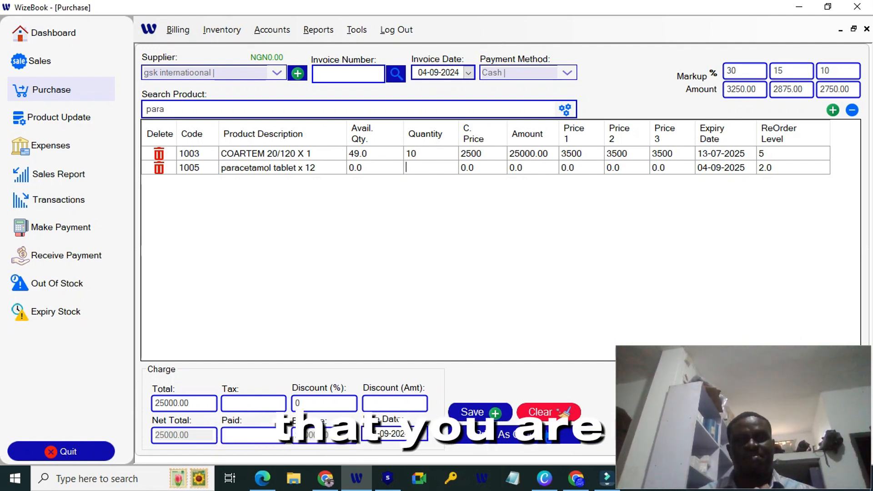
pyautogui.write('20')
pyautogui.press('Tab')
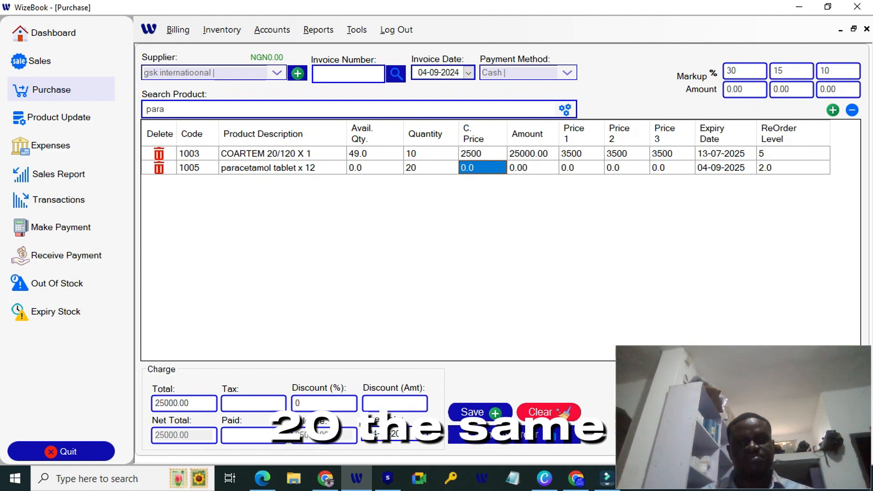
pyautogui.write('300')
pyautogui.press('Tab')
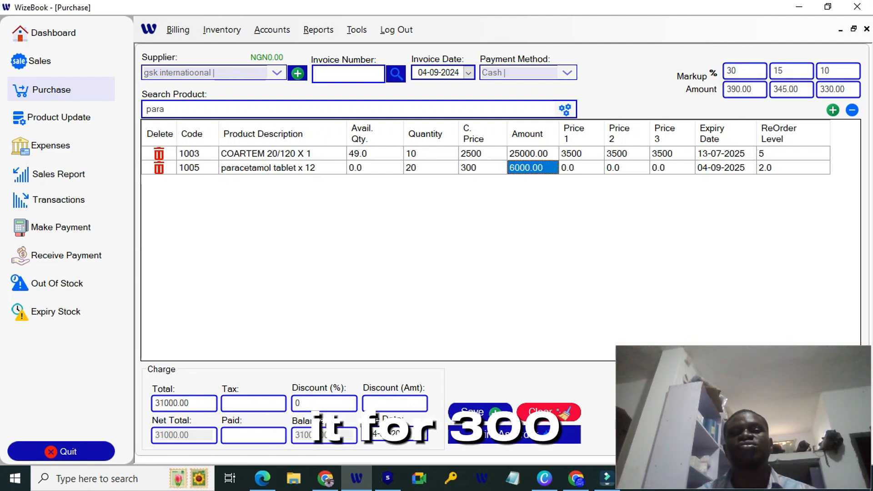
# Step: Set Price 1, Price 2 and Price 3 of the paracetamol tablet line to 500 each
pyautogui.press('Tab')
pyautogui.write('500')
pyautogui.press('Tab')
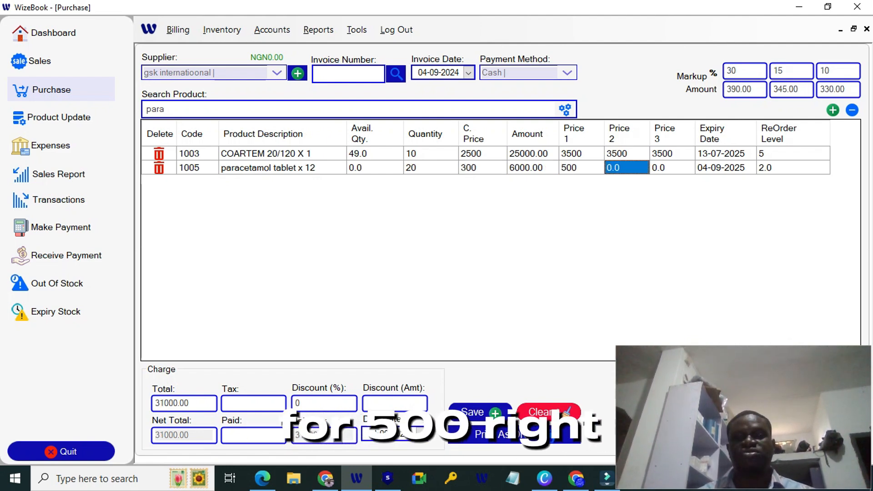
pyautogui.write('500')
pyautogui.press('Tab')
pyautogui.write('500')
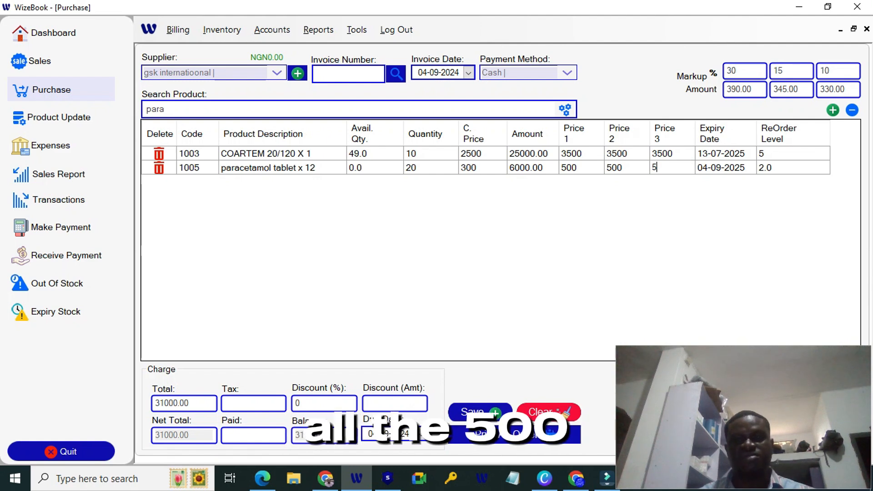
pyautogui.press('Tab')
pyautogui.press('Tab')
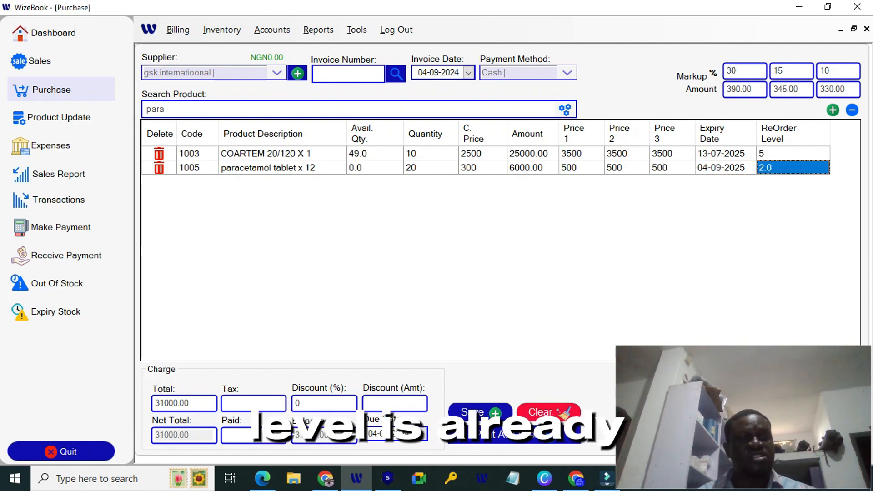
# Step: Clear the product search and add OLIVIA WATER 50CL to the purchase
pyautogui.click(254, 109)
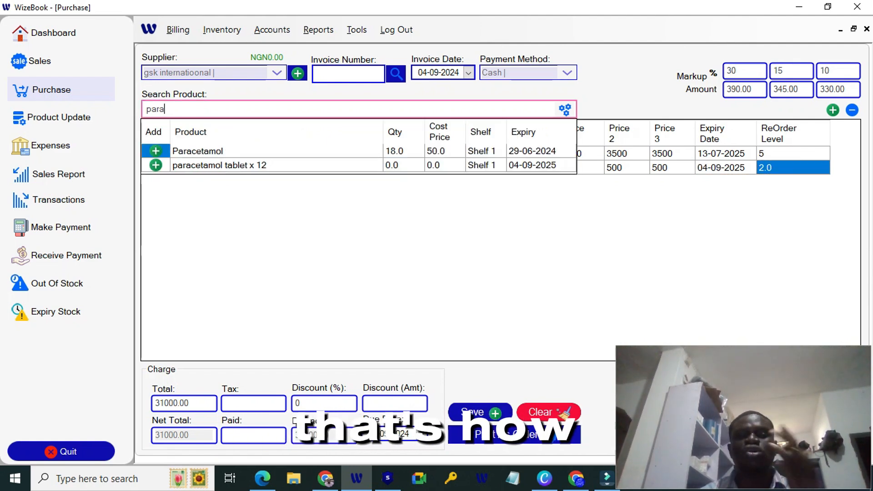
pyautogui.click(391, 246)
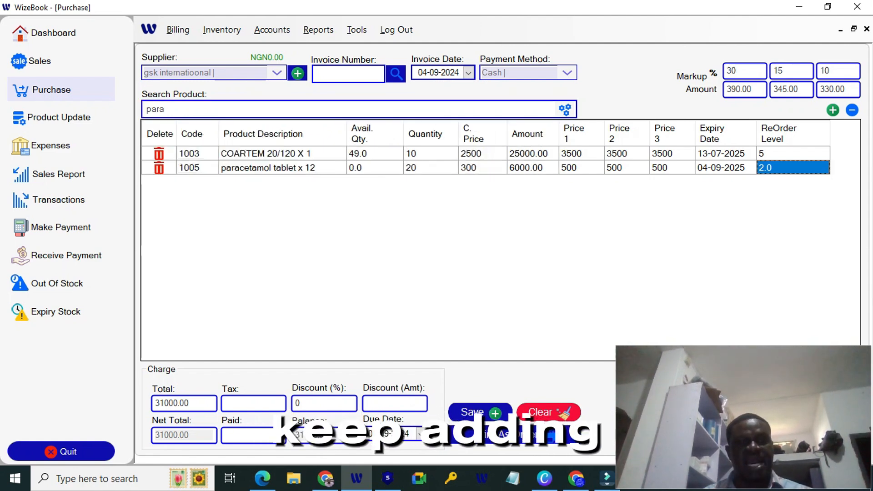
pyautogui.doubleClick(155, 109)
pyautogui.press('BackSpace')
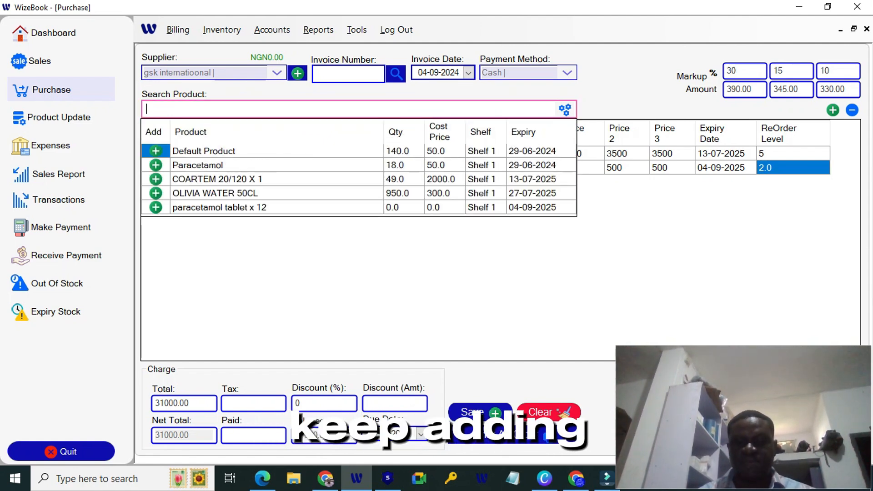
pyautogui.press('Down')
pyautogui.press('Down')
pyautogui.press('Up')
pyautogui.press('Down')
pyautogui.press('Down')
pyautogui.press('Down')
pyautogui.press('Return')
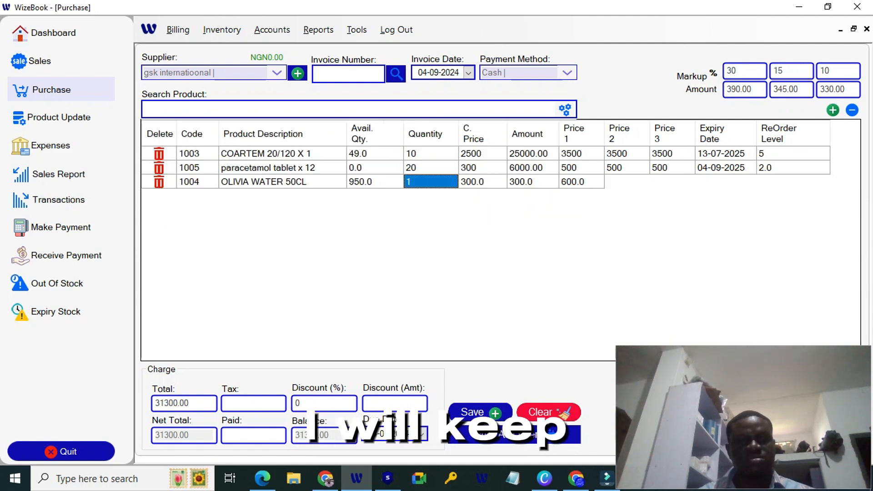
# Step: Set the OLIVIA WATER 50CL line's quantity to 30 and its cost price to 30
pyautogui.write('30')
pyautogui.press('Tab')
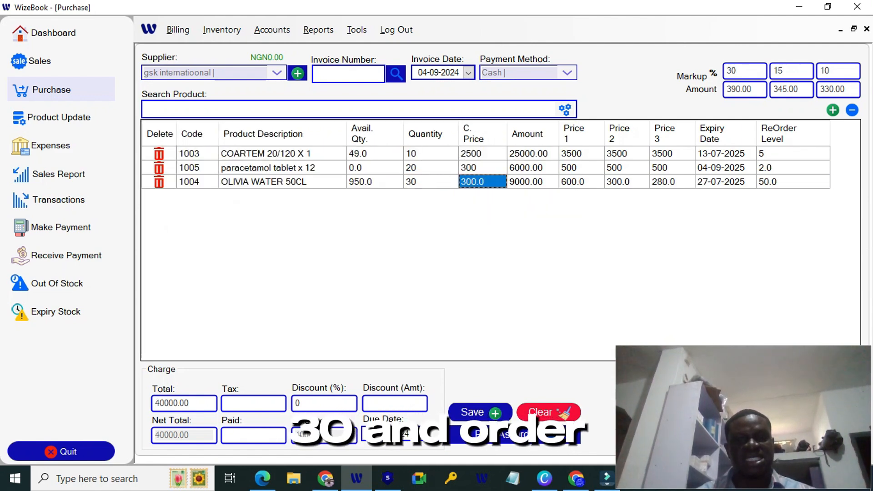
pyautogui.write('30')
pyautogui.press('Tab')
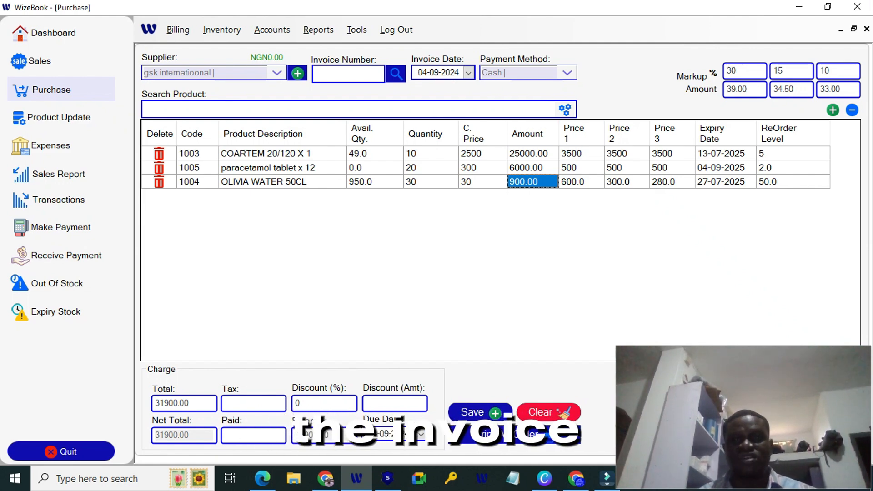
# Step: Check the amounts, quantity and cost prices of the purchase lines against the supplier's invoice
pyautogui.click(532, 167)
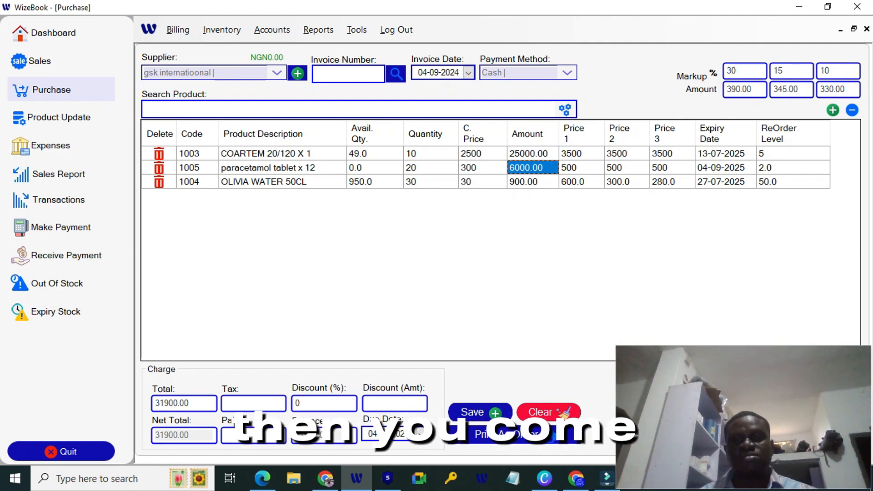
pyautogui.click(532, 154)
pyautogui.click(532, 168)
pyautogui.click(533, 182)
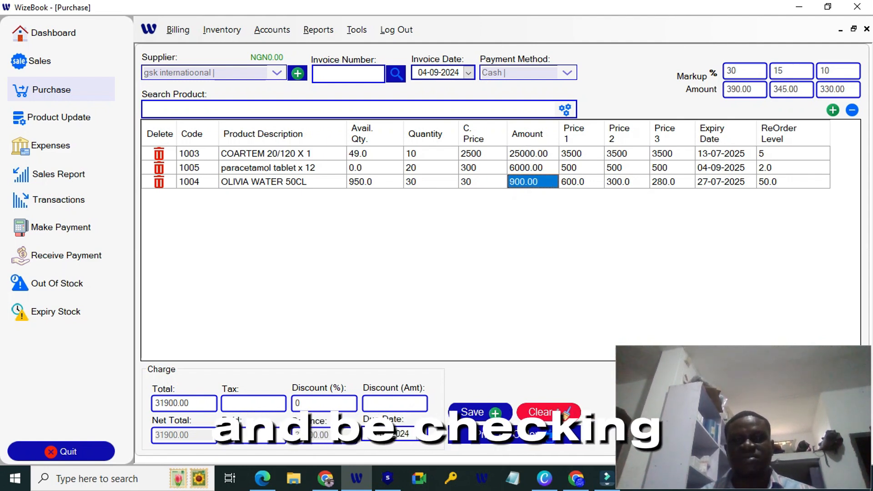
pyautogui.click(532, 168)
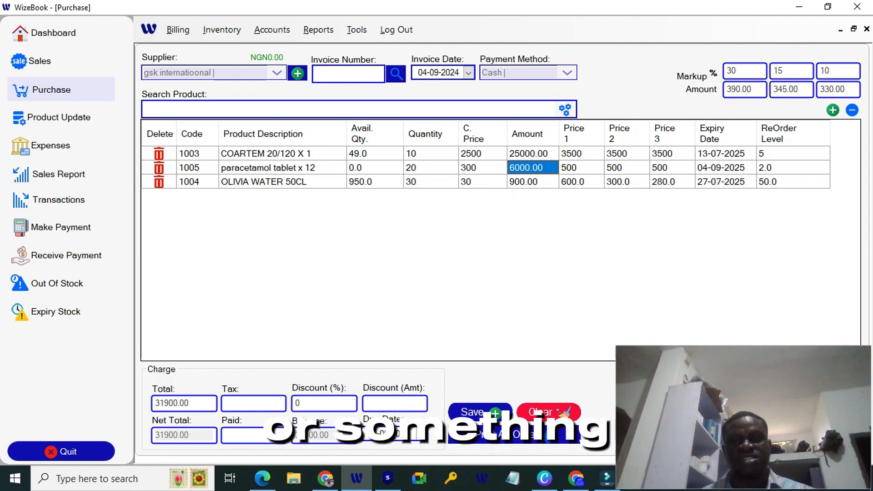
pyautogui.click(533, 182)
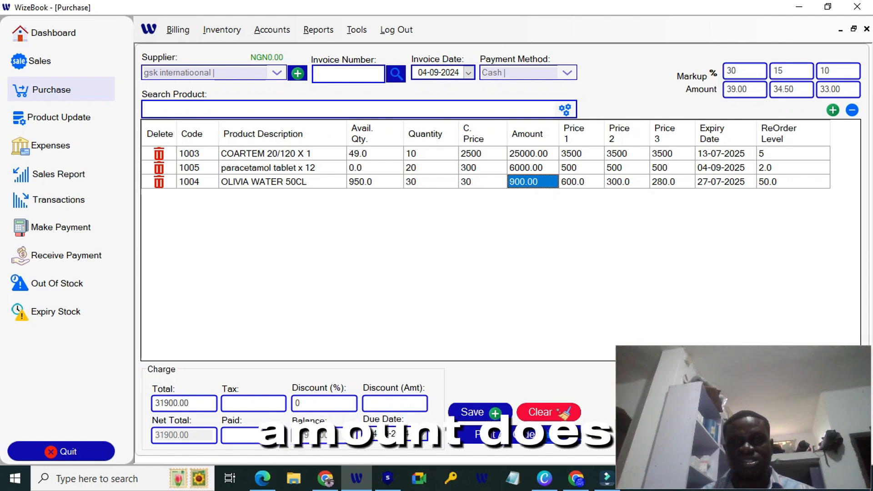
pyautogui.click(532, 168)
pyautogui.click(430, 168)
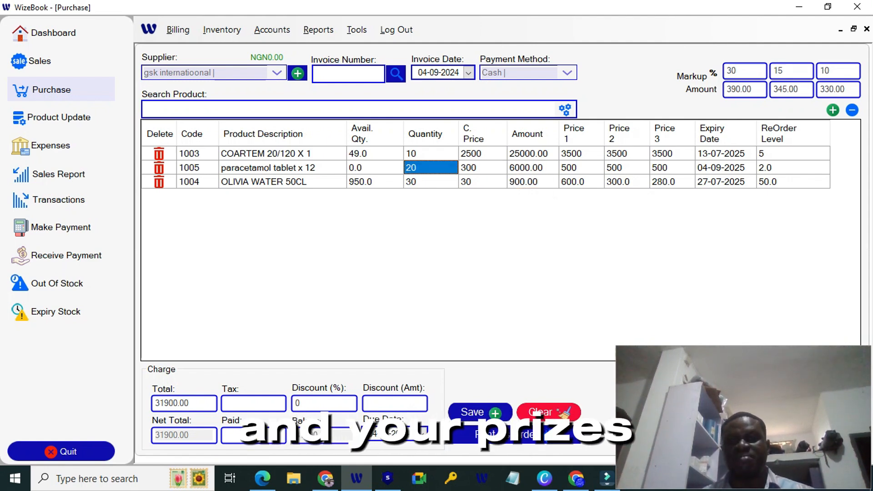
pyautogui.click(482, 168)
pyautogui.click(482, 182)
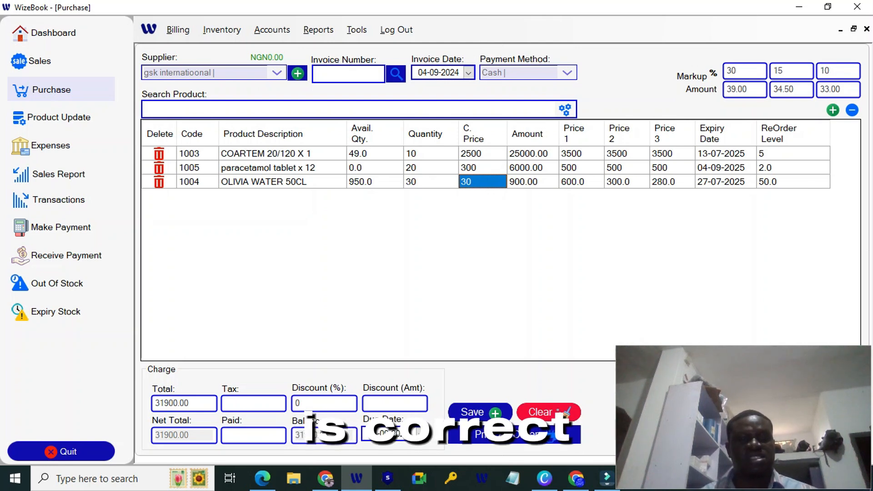
# Step: Enter 20000 as the amount paid for the purchase
pyautogui.click(253, 435)
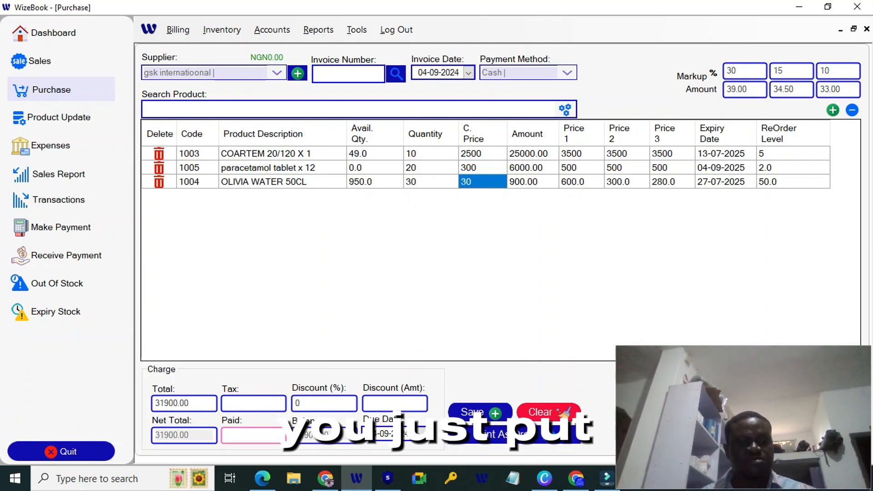
pyautogui.write('31900')
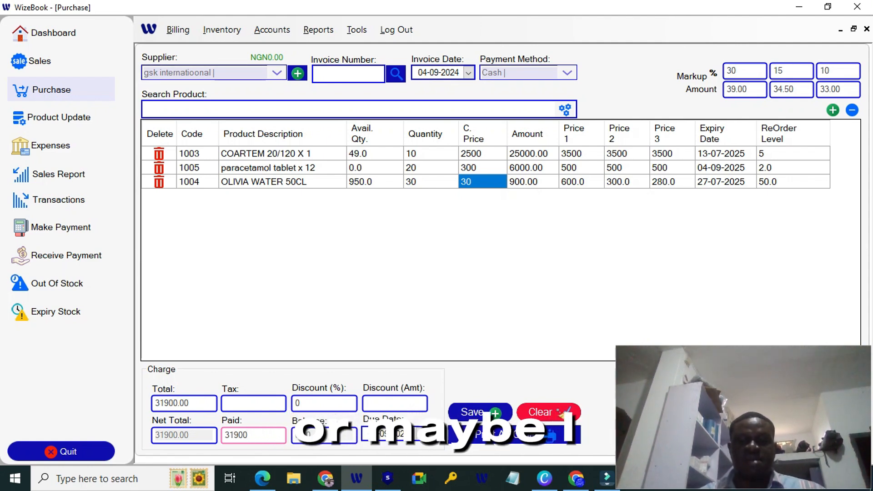
pyautogui.press('BackSpace')
pyautogui.press('BackSpace')
pyautogui.press('BackSpace')
pyautogui.write('20000')
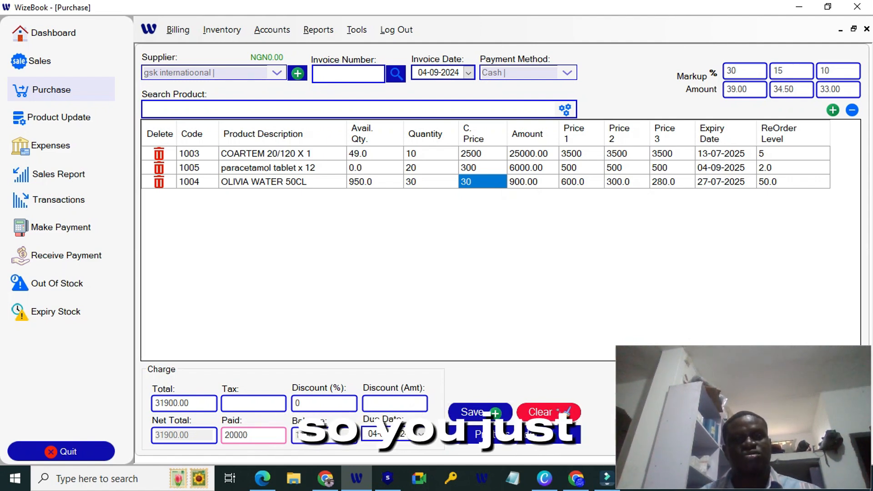
# Step: Review the payment methods, keep Cash and save the purchase
pyautogui.click(566, 72)
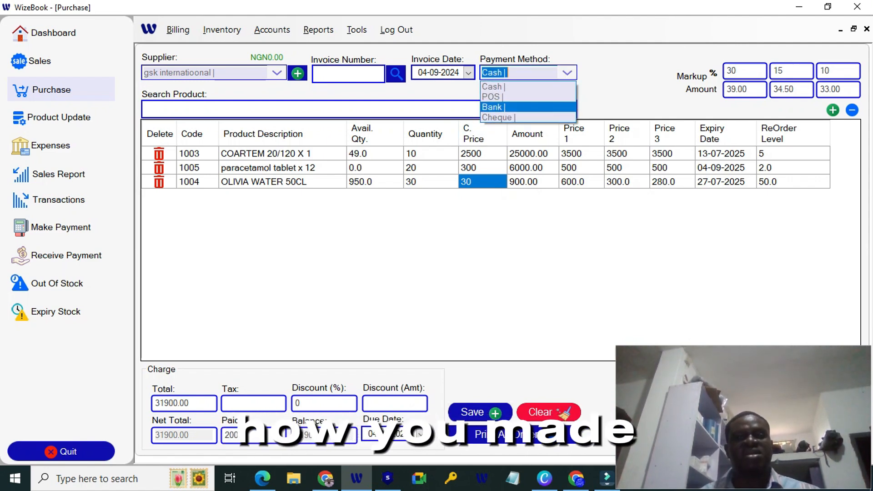
pyautogui.click(566, 73)
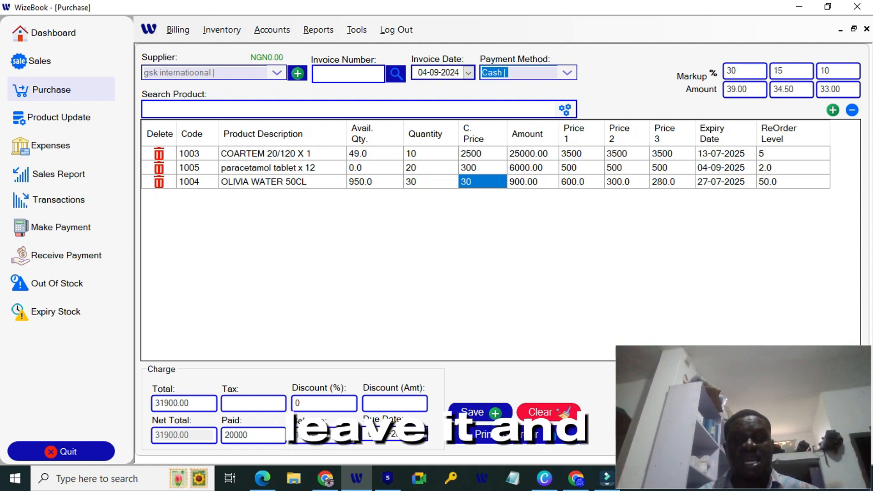
pyautogui.click(480, 411)
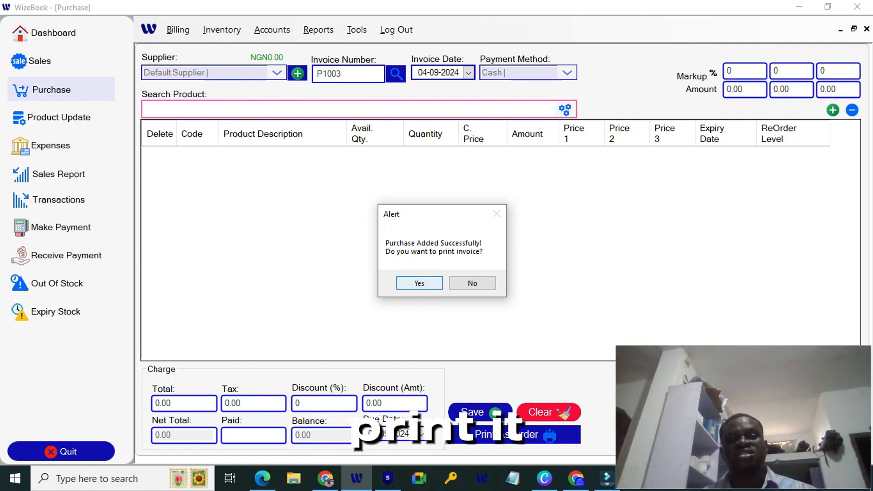
# Step: Open the saved purchase's slip report for review, and close it together with the purchase form
pyautogui.press('Return')
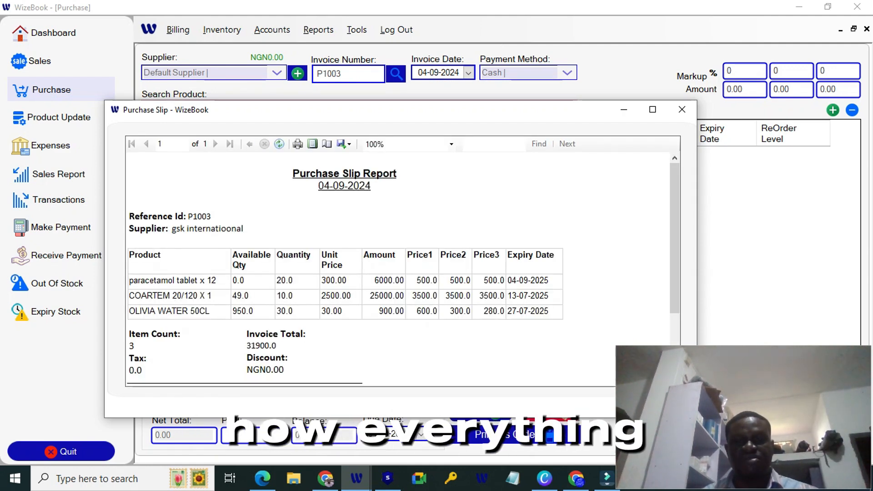
pyautogui.moveTo(674, 227)
pyautogui.mouseDown()
pyautogui.moveTo(674, 291)
pyautogui.moveTo(675, 227)
pyautogui.mouseUp()
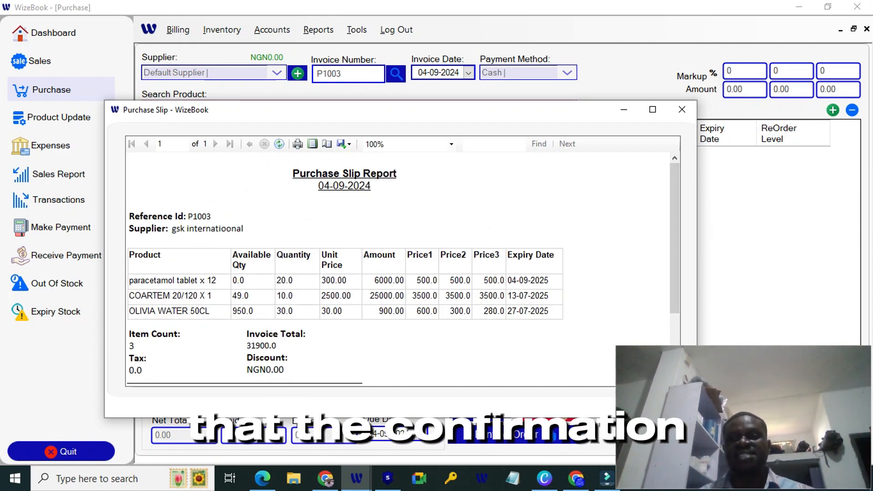
pyautogui.click(681, 109)
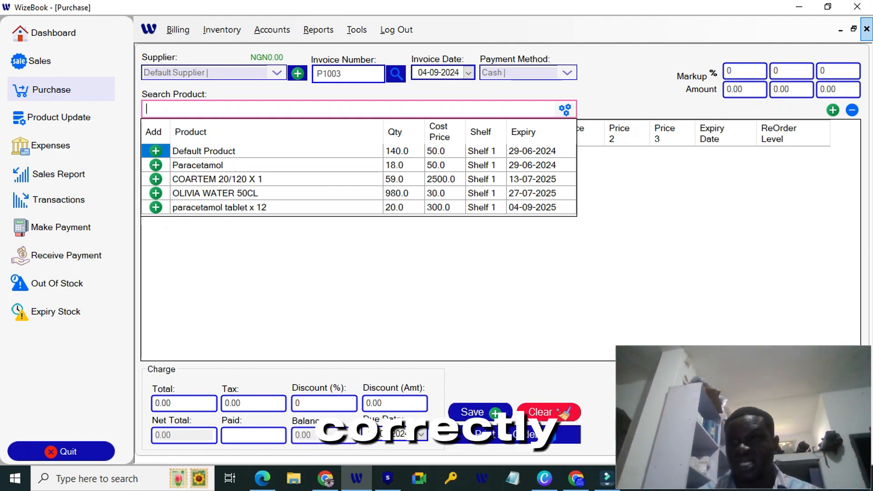
pyautogui.click(866, 29)
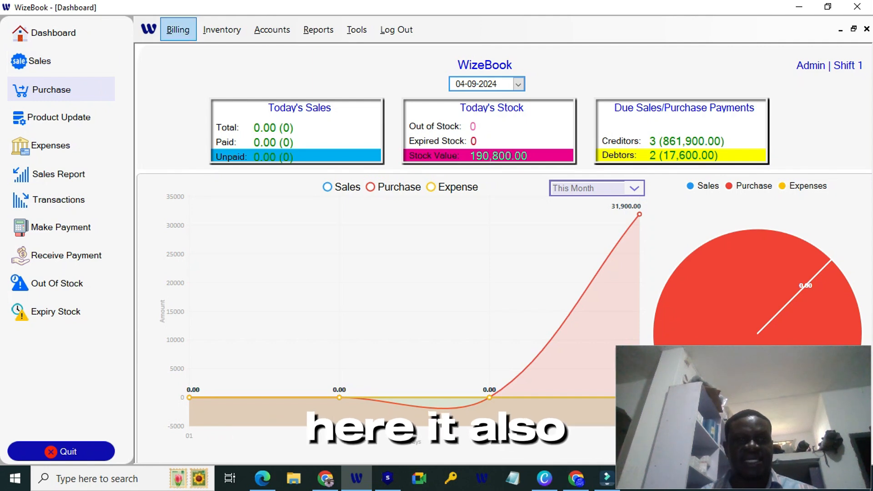
pyautogui.click(178, 30)
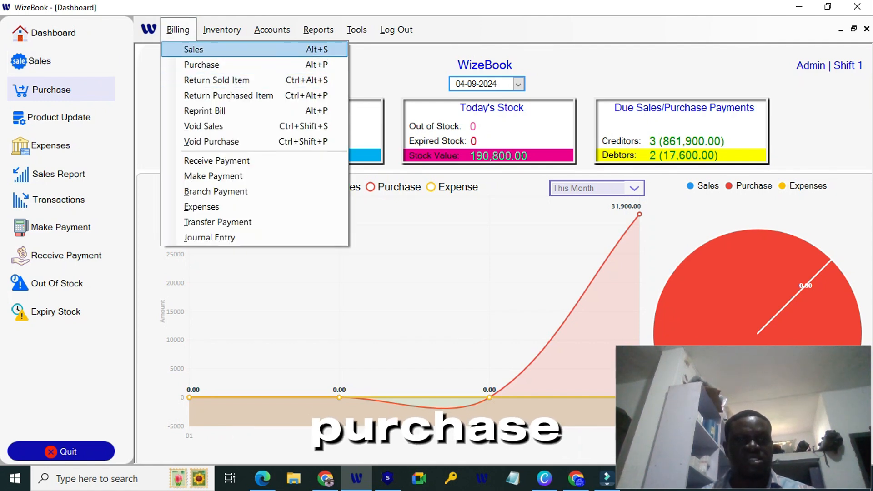
pyautogui.click(61, 61)
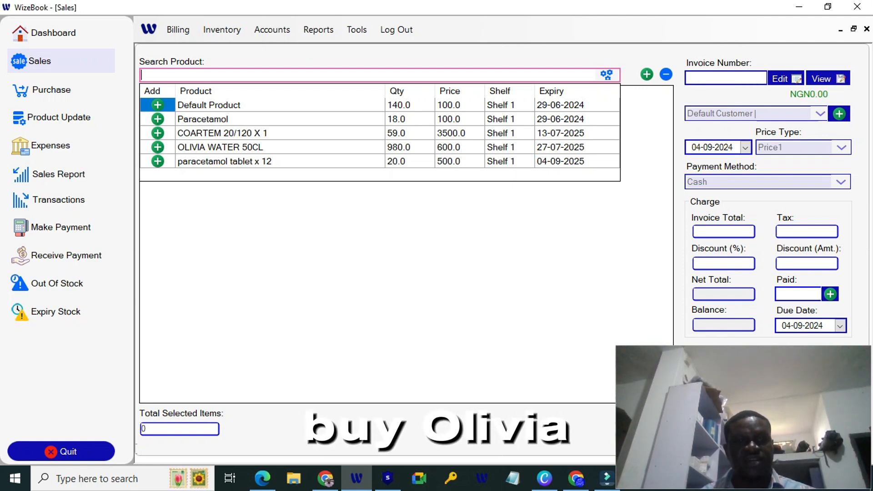
pyautogui.write('ol')
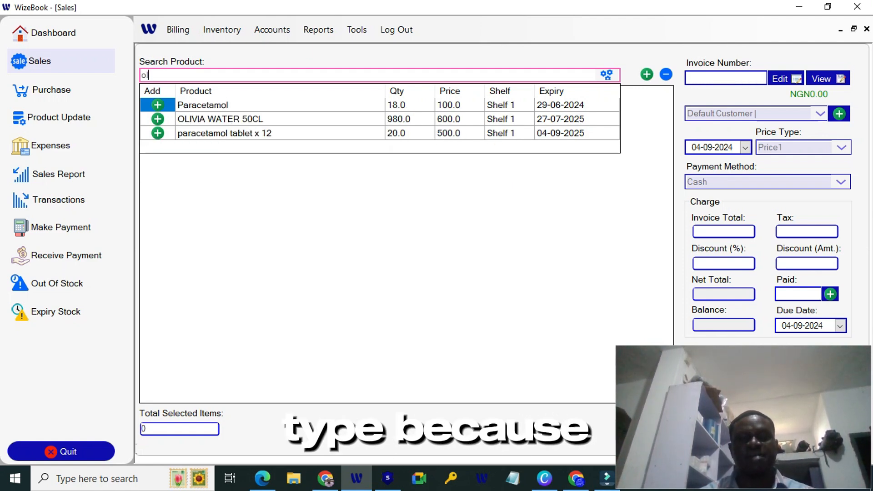
pyautogui.press('BackSpace')
pyautogui.press('BackSpace')
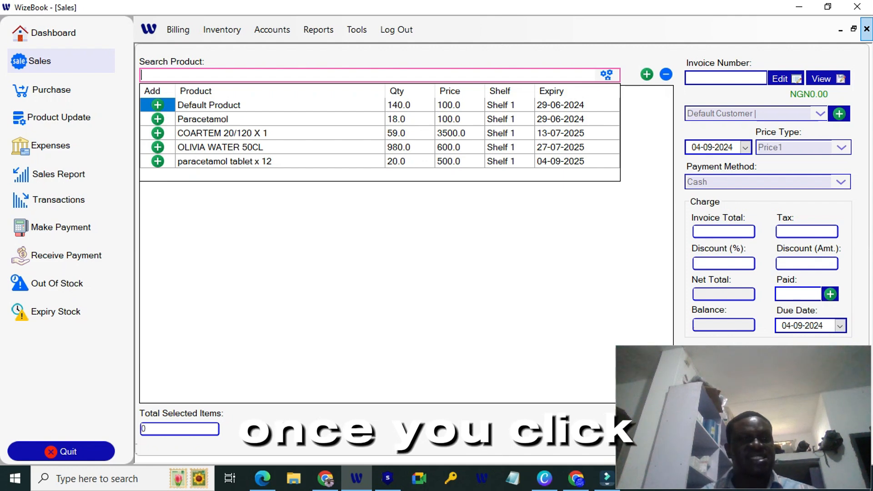
pyautogui.click(867, 29)
# Step: Start a new sale and add OLIVIA WATER 50CL, found by searching for "oliv", with a quantity of 10
pyautogui.click(61, 61)
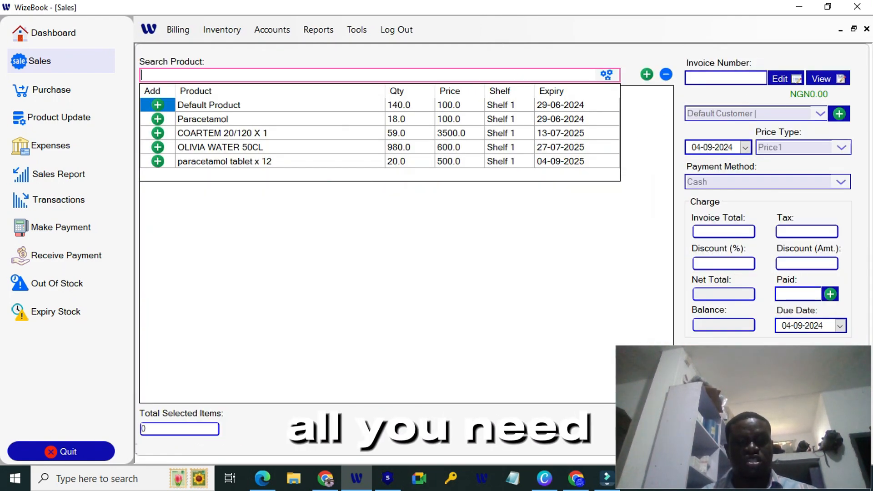
pyautogui.write('oliv')
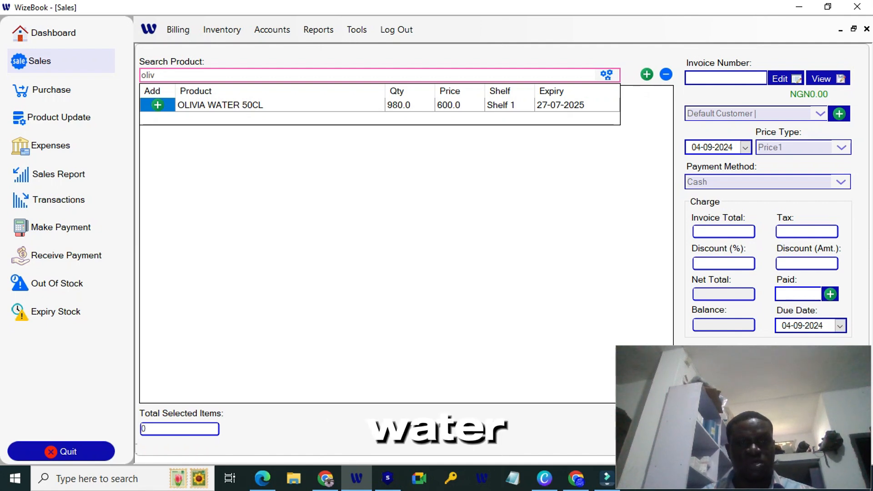
pyautogui.click(236, 105)
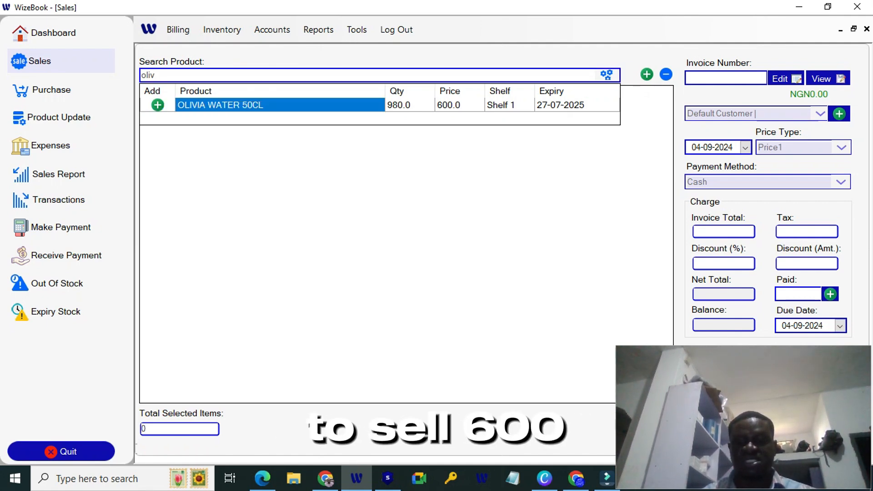
pyautogui.press('Return')
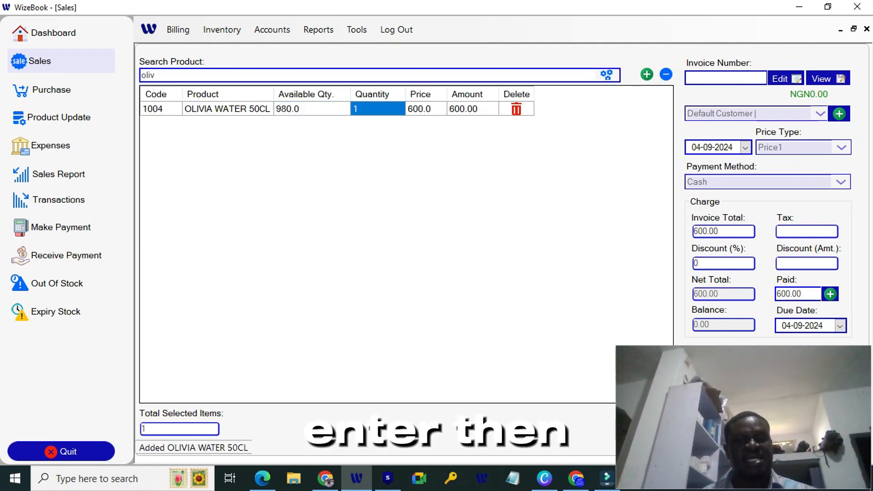
pyautogui.write('3')
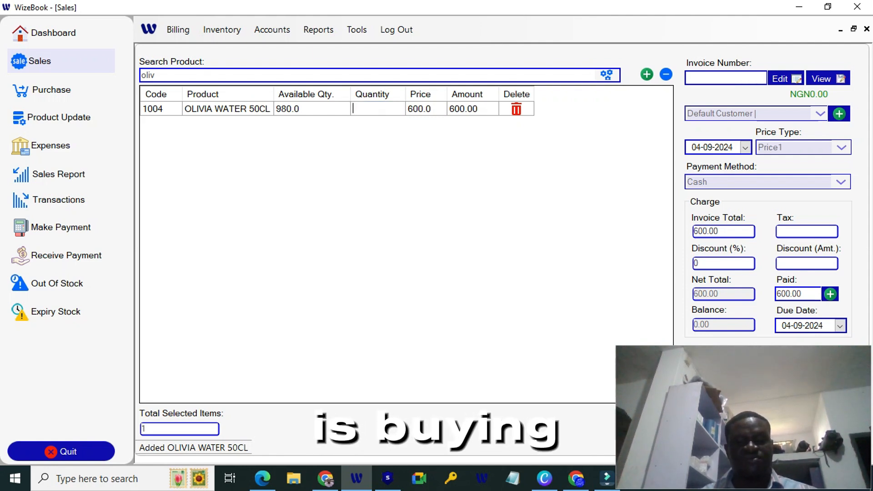
pyautogui.write('10')
pyautogui.press('Tab')
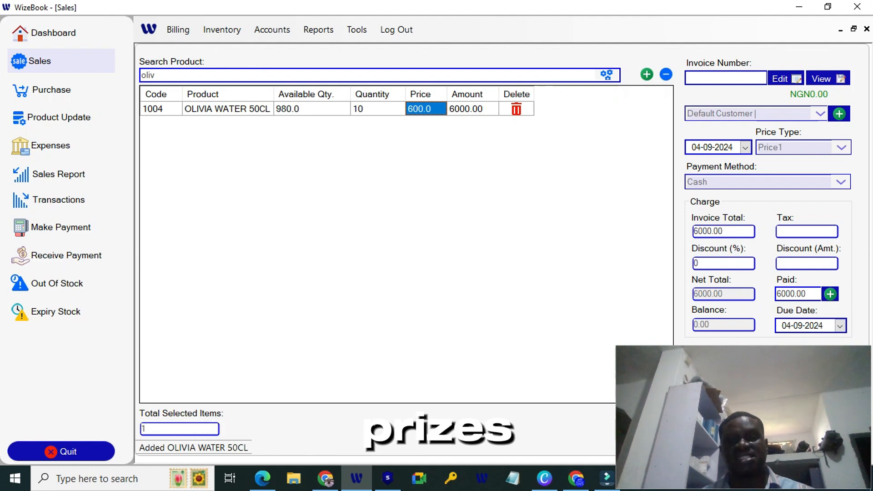
# Step: Open a new purchase, add OLIVIA WATER 50CL and inspect its Price 2
pyautogui.click(51, 90)
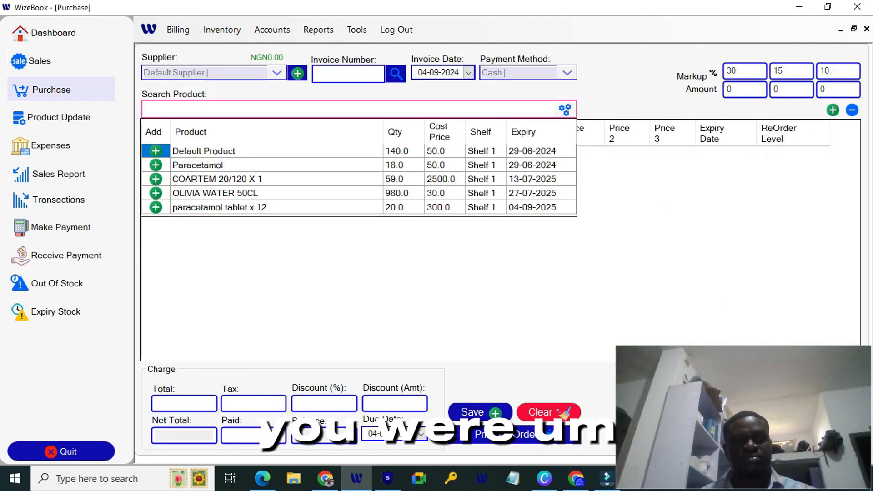
pyautogui.click(156, 193)
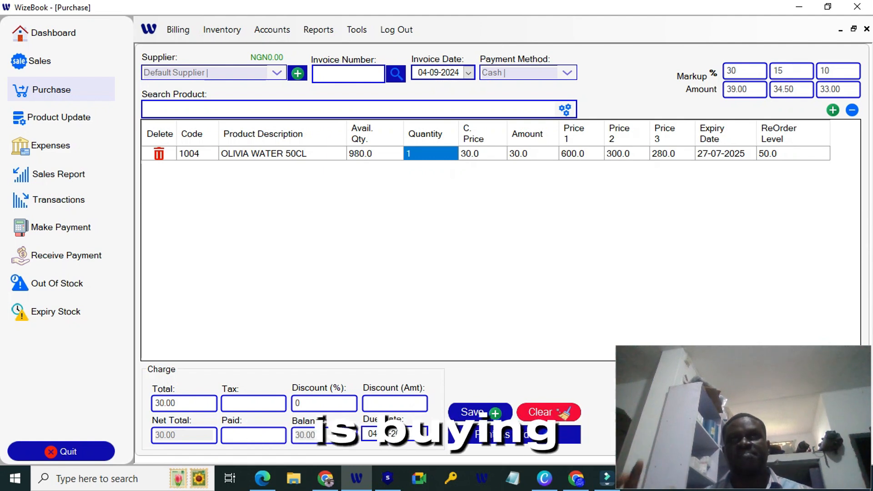
pyautogui.click(626, 154)
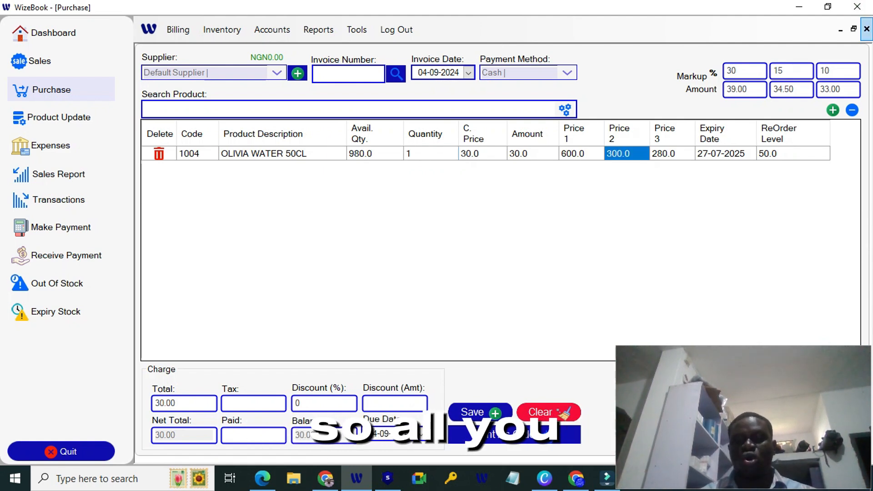
# Step: Close the unsaved purchase form and delete the OLIVIA WATER 50CL line from the open sale after checking the available price types
pyautogui.click(866, 29)
pyautogui.press('Return')
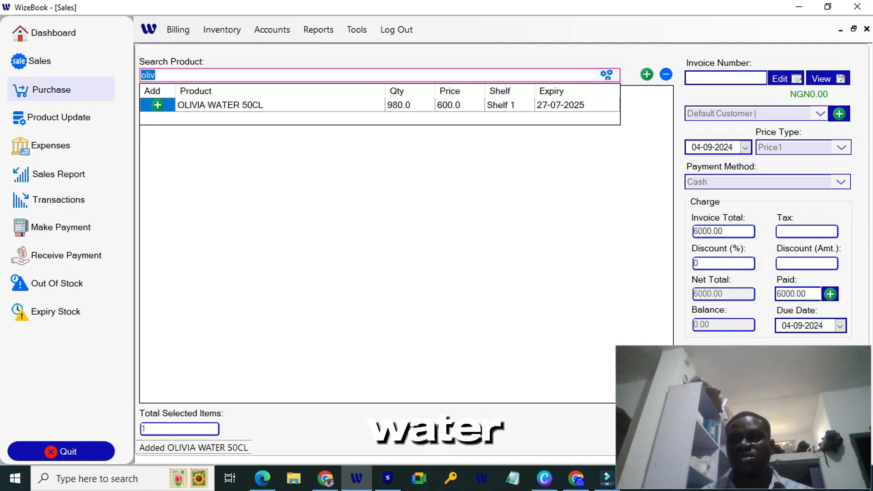
pyautogui.click(840, 148)
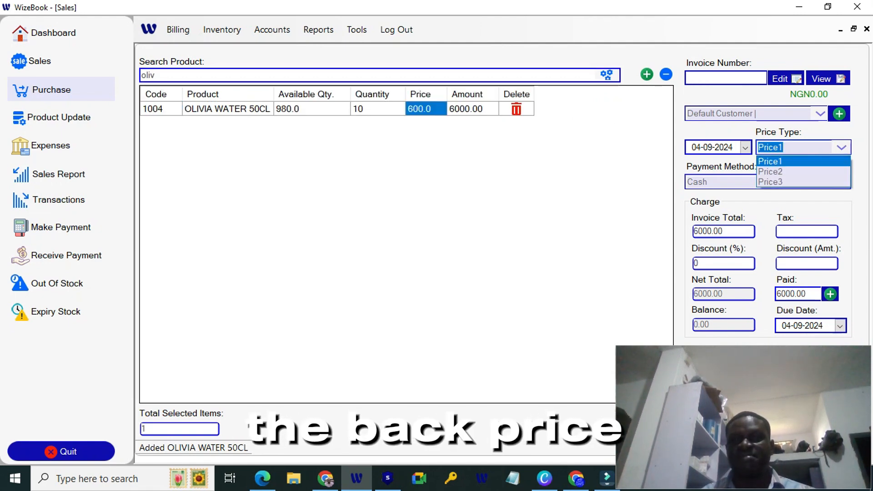
pyautogui.click(841, 147)
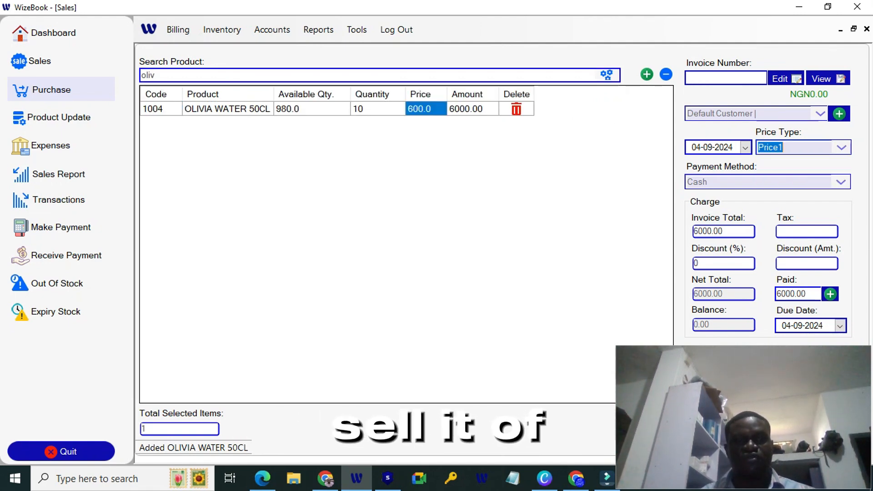
pyautogui.click(228, 109)
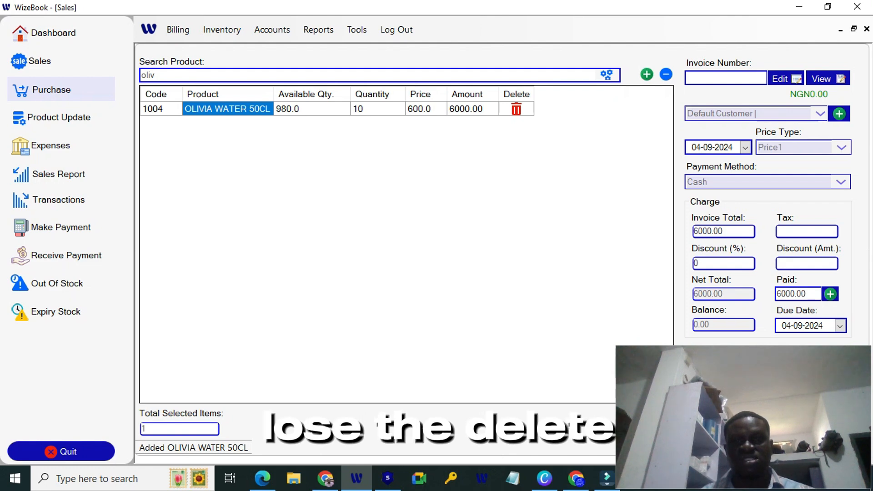
pyautogui.click(516, 109)
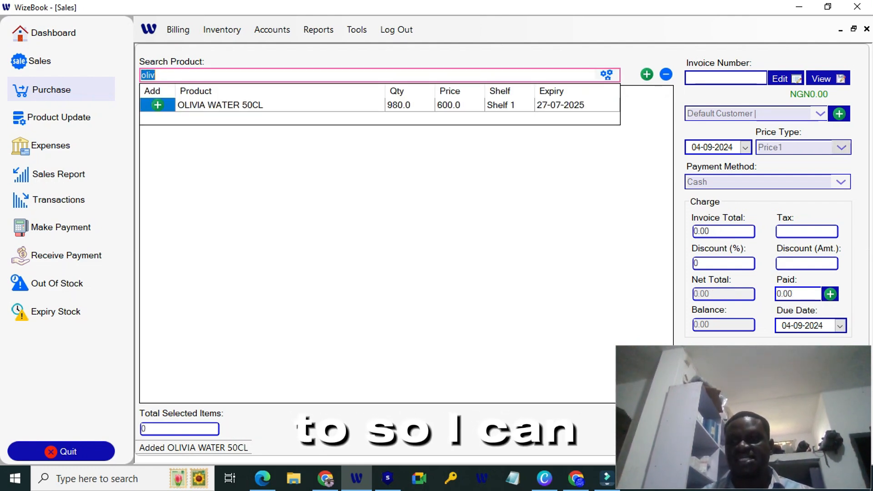
# Step: Set the sale's price type to Price2 and add OLIVIA WATER 50CL with a quantity of 12
pyautogui.click(841, 147)
pyautogui.click(791, 172)
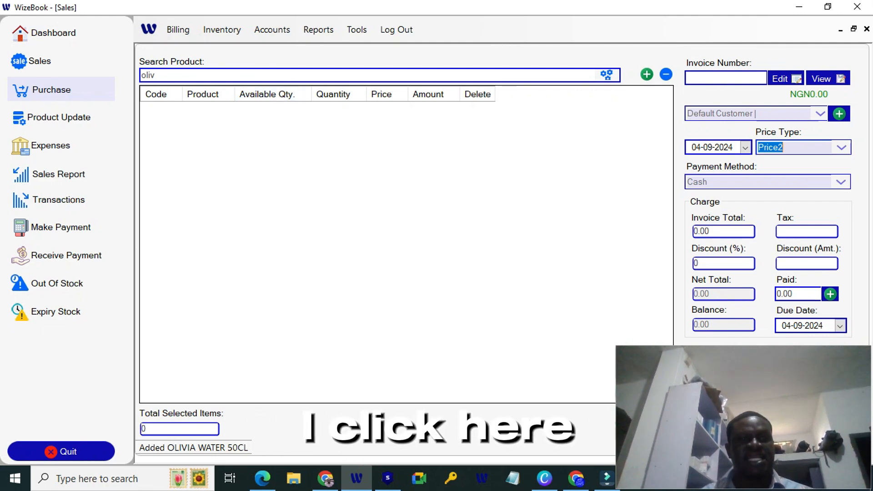
pyautogui.click(380, 75)
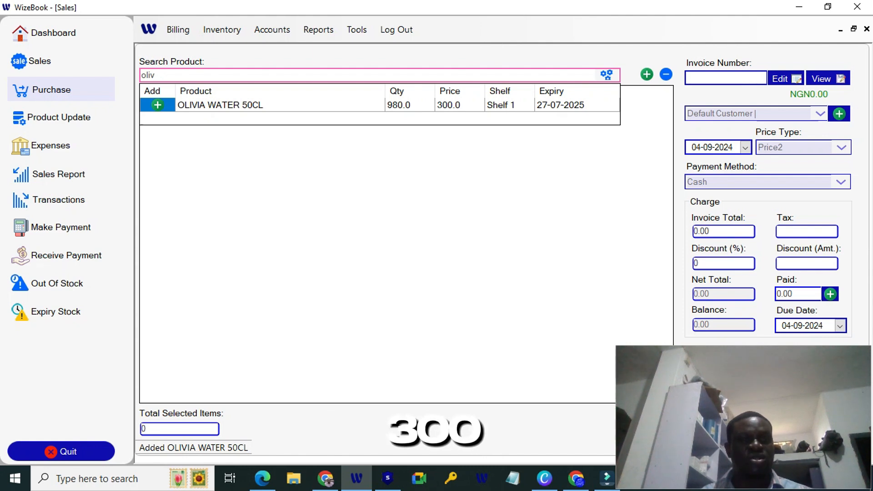
pyautogui.click(158, 105)
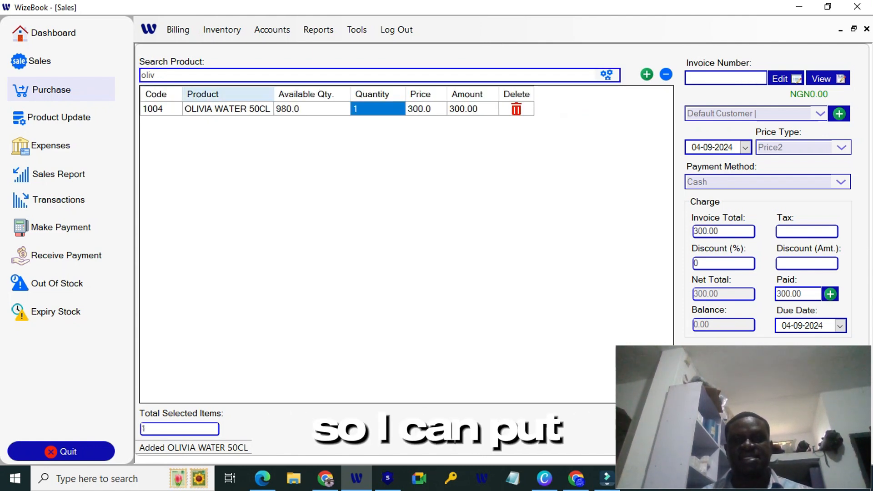
pyautogui.write('12')
pyautogui.press('Tab')
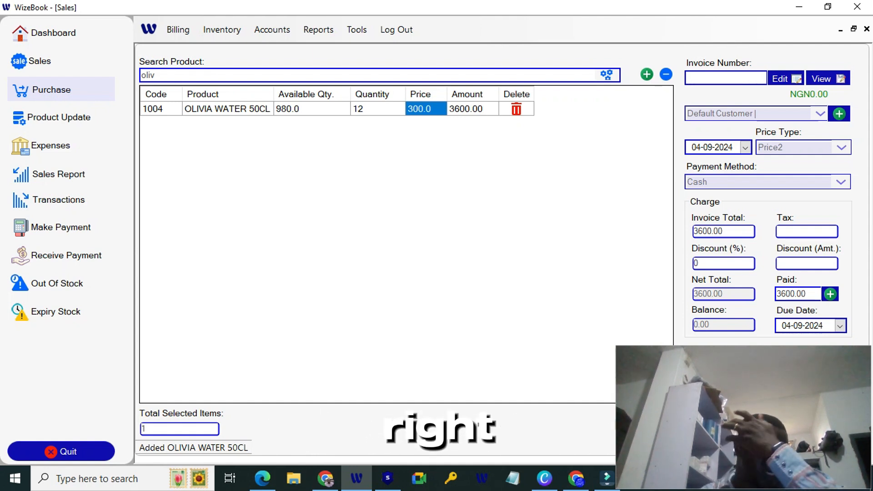
# Step: Add OLIVIA WATER 50CL twice more from the product search, raising the quantity on its sale line to 14
pyautogui.click(155, 75)
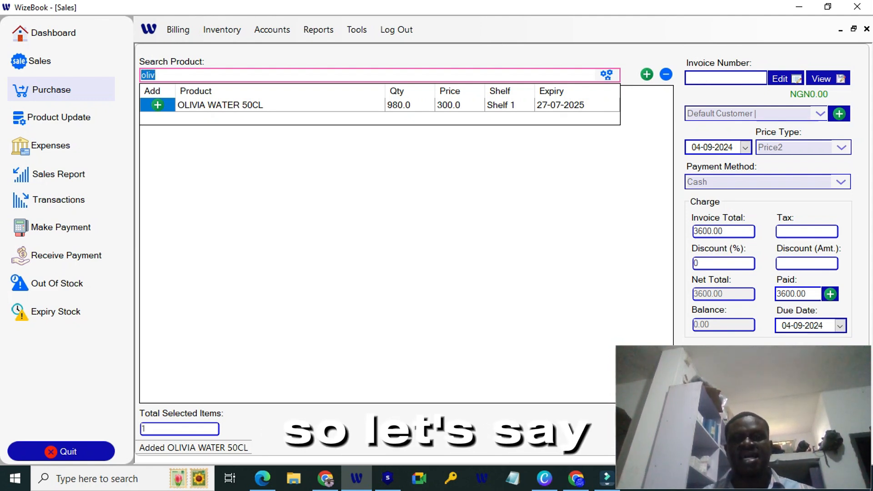
pyautogui.press('Escape')
pyautogui.press('F2')
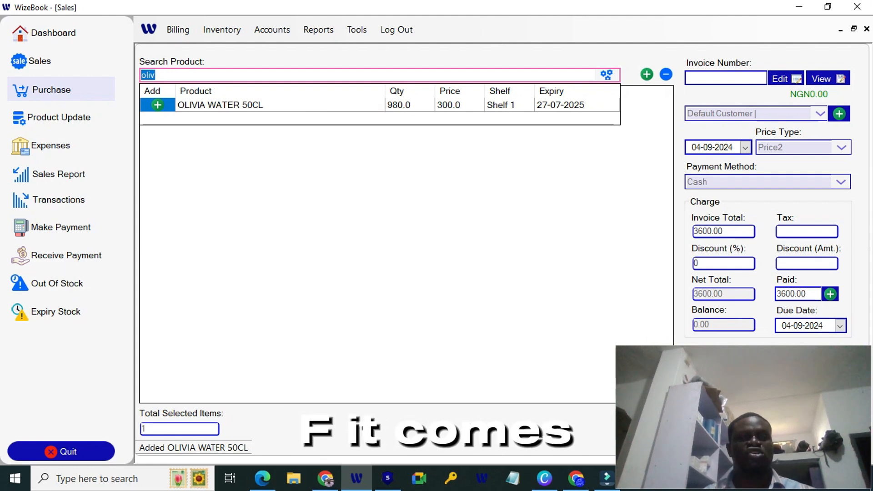
pyautogui.press('Escape')
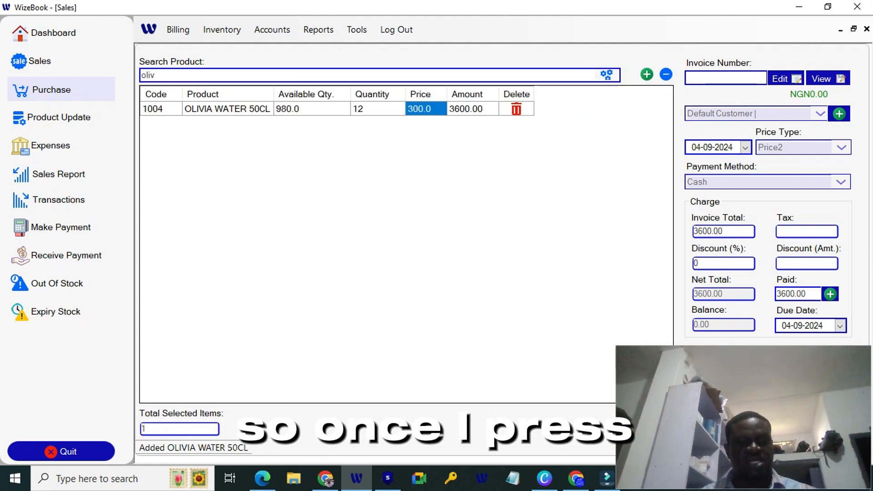
pyautogui.press('F2')
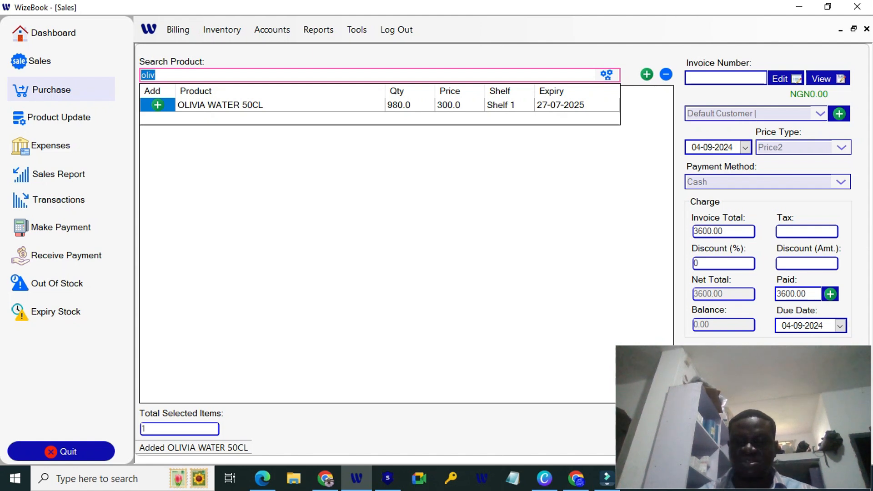
pyautogui.press('Return')
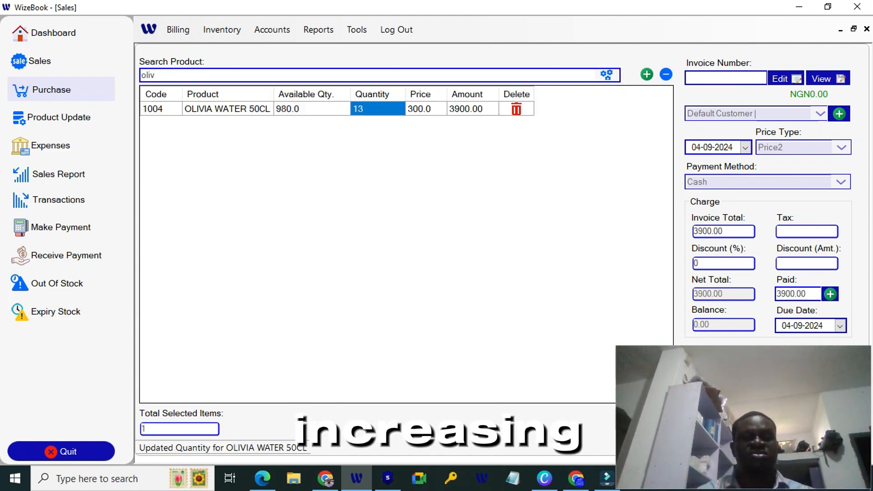
pyautogui.press('F2')
pyautogui.press('Down')
pyautogui.press('Return')
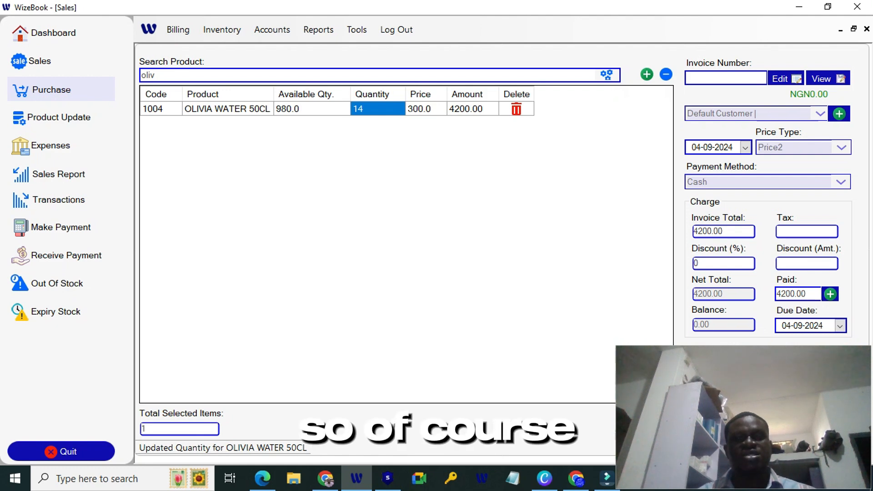
# Step: Set the quantity of the OLIVIA WATER 50CL sale line back to 12
pyautogui.click(377, 109)
pyautogui.write('12')
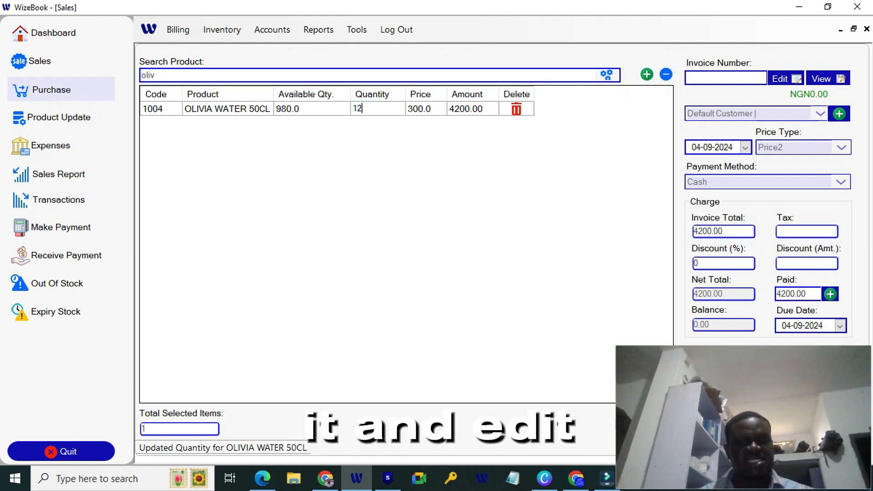
pyautogui.press('Tab')
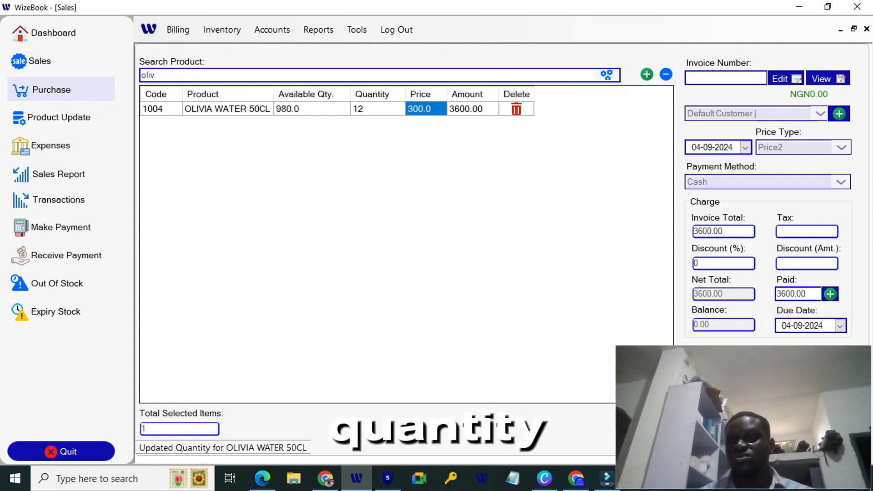
pyautogui.click(377, 109)
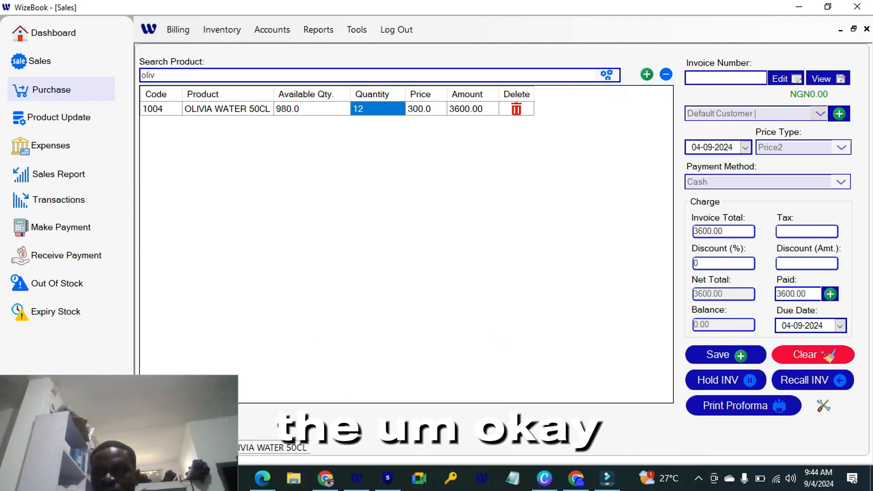
# Step: Review the sale's customer choices and payment methods, keeping Default Customer and Cash
pyautogui.click(819, 114)
pyautogui.click(819, 113)
pyautogui.click(819, 114)
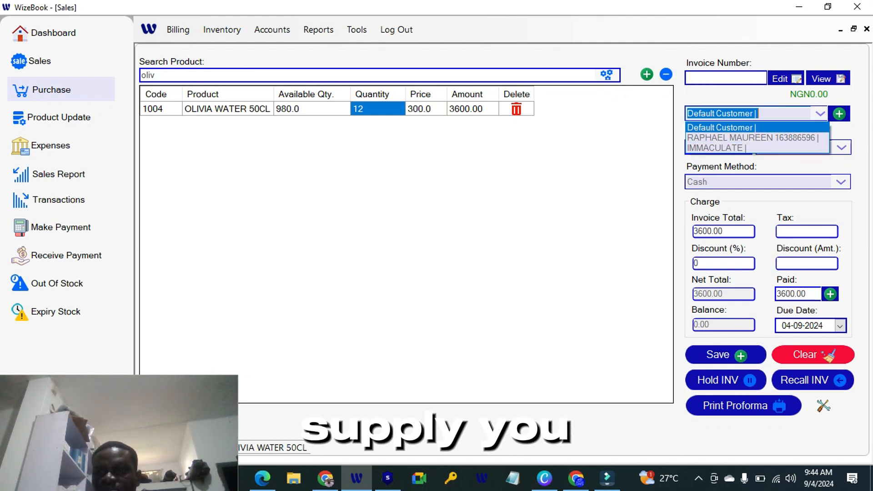
pyautogui.click(819, 114)
pyautogui.click(841, 181)
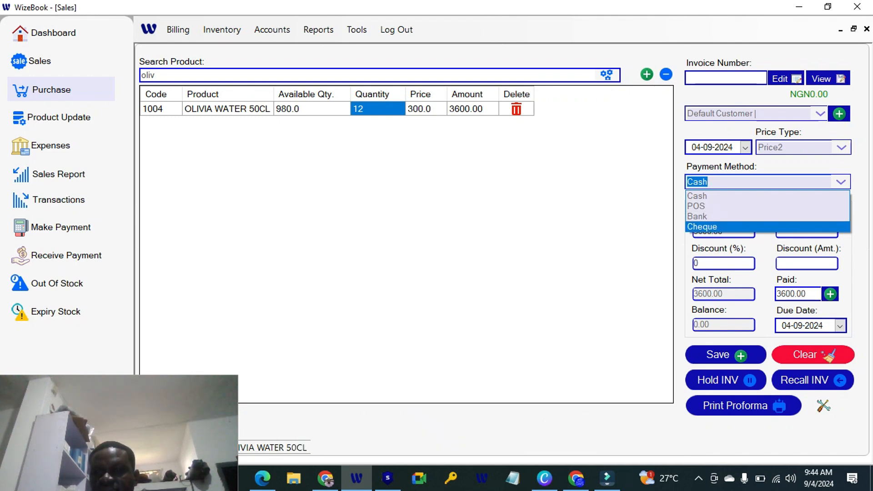
pyautogui.click(840, 181)
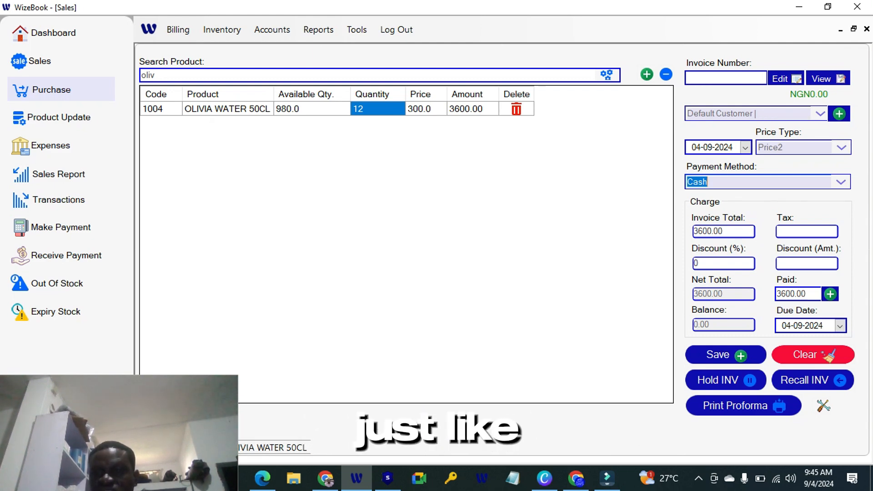
# Step: Set the sale's paid amount to 0 and assign the sale to a newly created customer, entering the customer's name
pyautogui.doubleClick(789, 294)
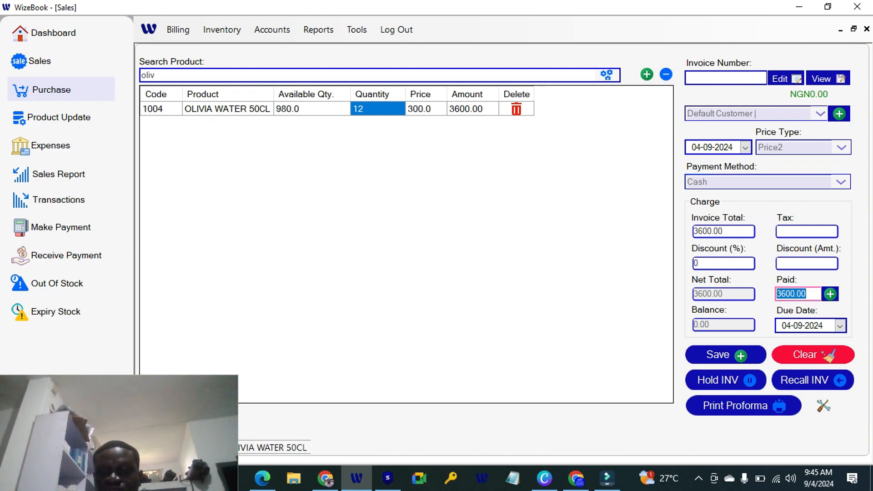
pyautogui.write('0')
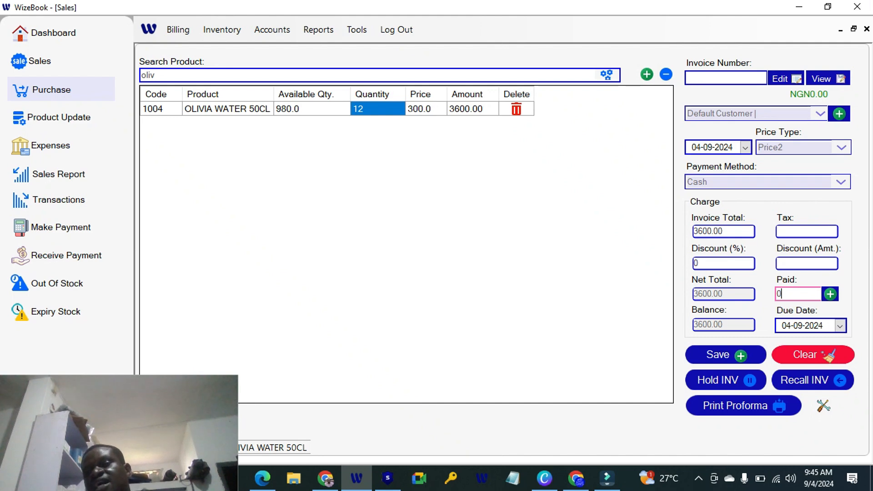
pyautogui.click(819, 114)
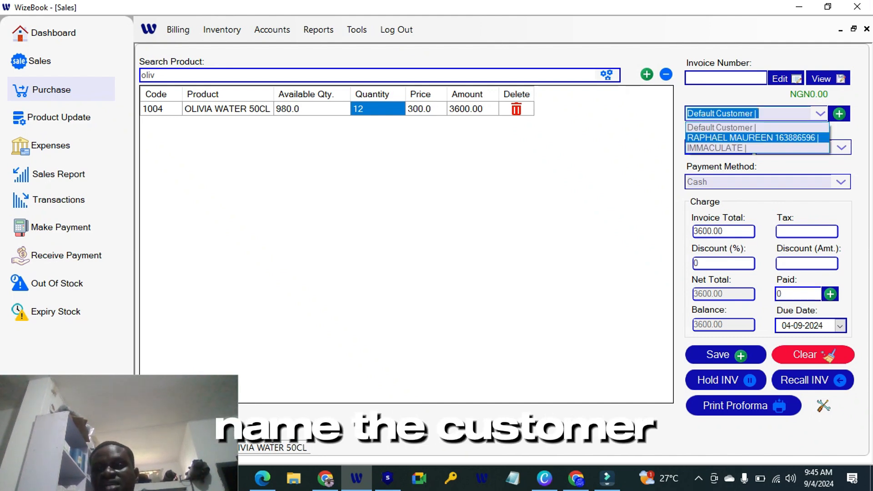
pyautogui.click(750, 138)
pyautogui.click(839, 114)
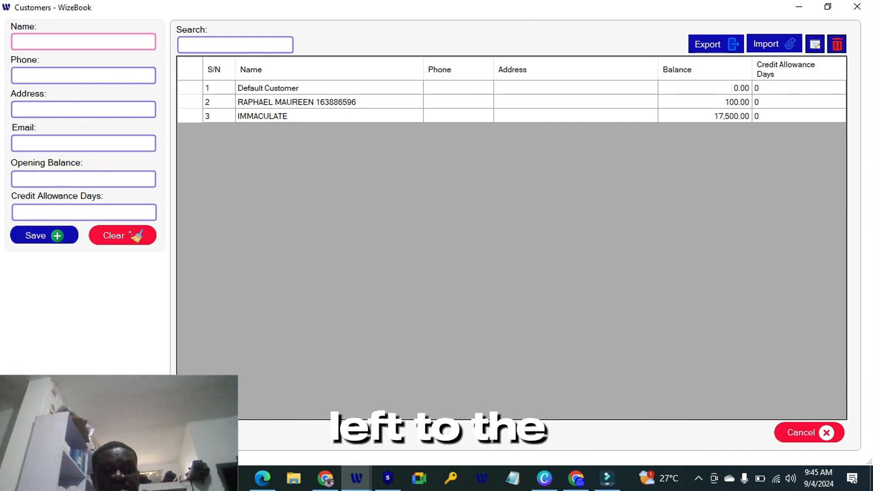
pyautogui.write('relsk')
pyautogui.press('Escape')
pyautogui.press('Return')
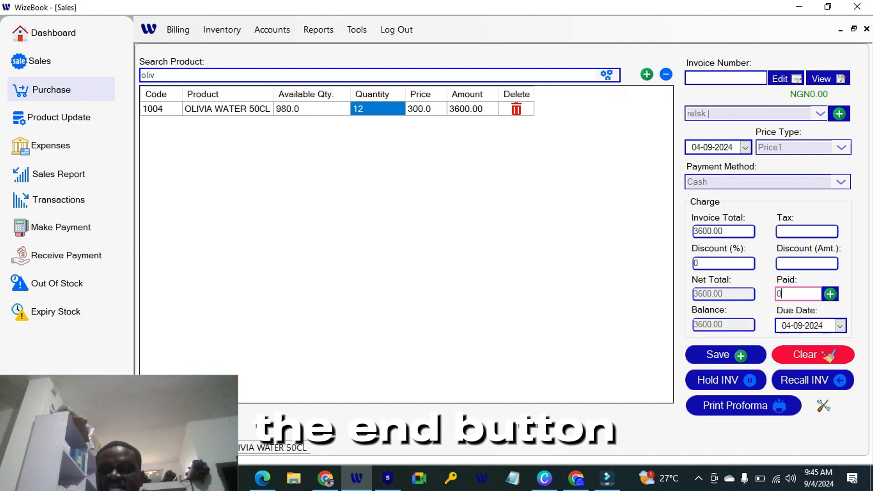
# Step: Save the credit sale without printing its invoice, and save another sale containing one Default Product
pyautogui.press('End')
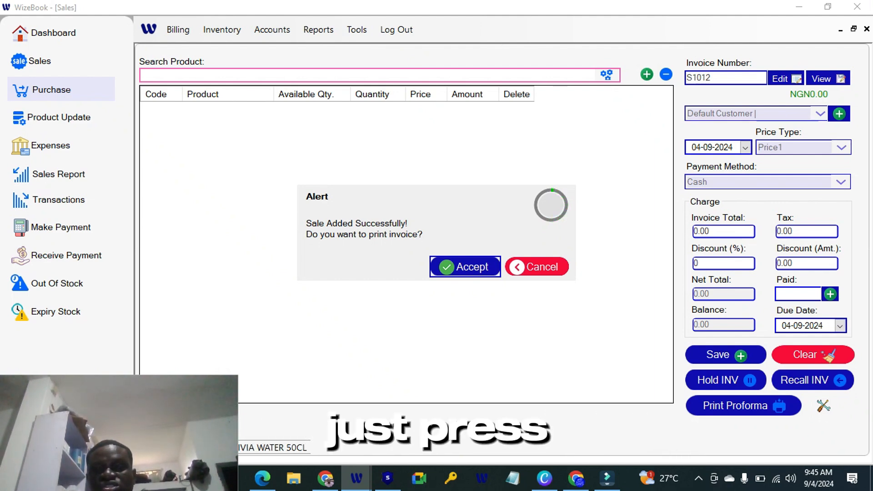
pyautogui.press('Escape')
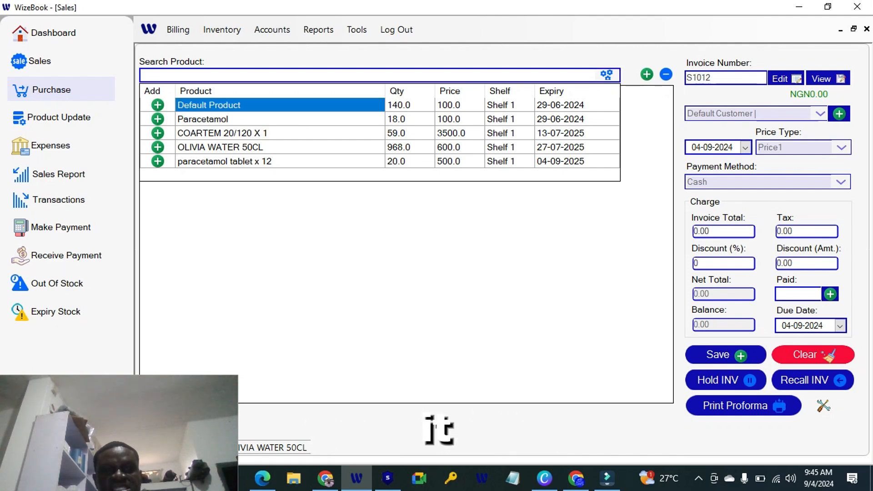
pyautogui.press('Return')
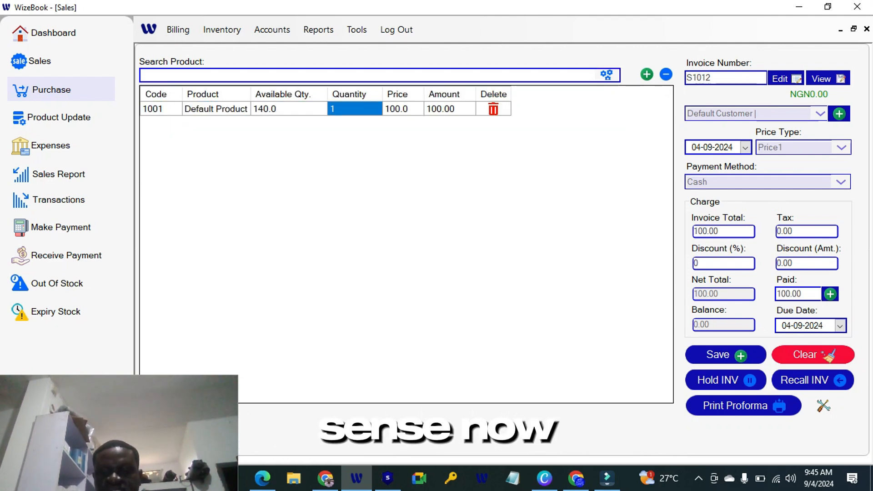
pyautogui.hotkey('ctrl', 's')
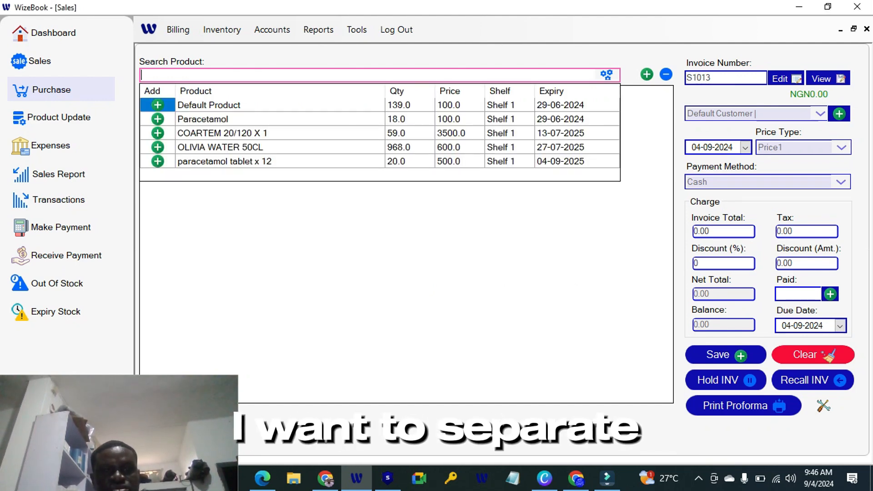
# Step: Record and save a sale of 5 paracetamol tablet x 12, found by searching for "para"
pyautogui.write('para')
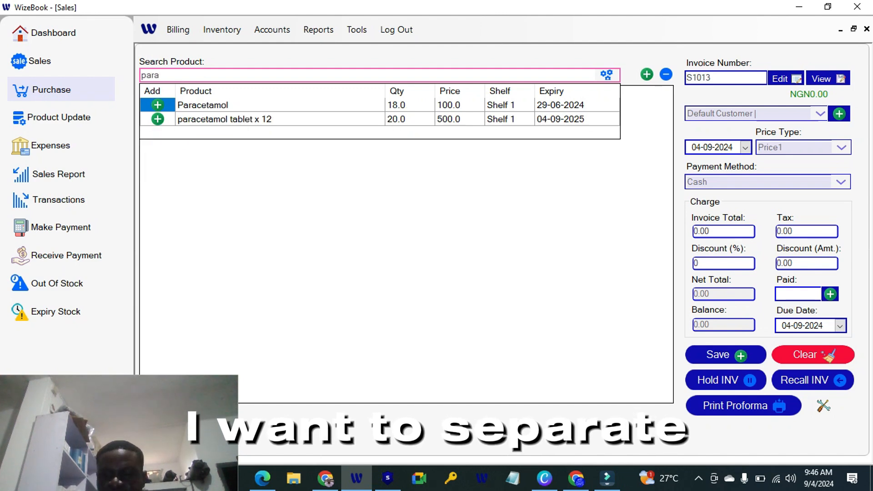
pyautogui.click(279, 119)
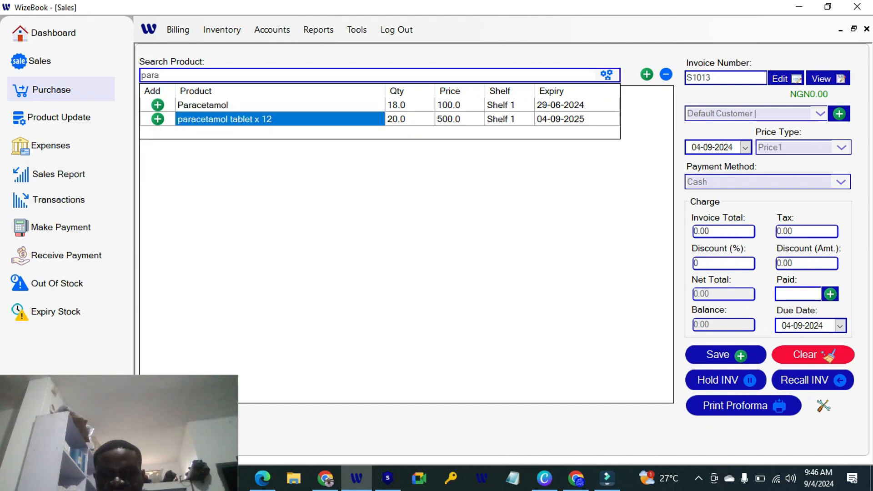
pyautogui.press('Return')
pyautogui.write('5')
pyautogui.press('Tab')
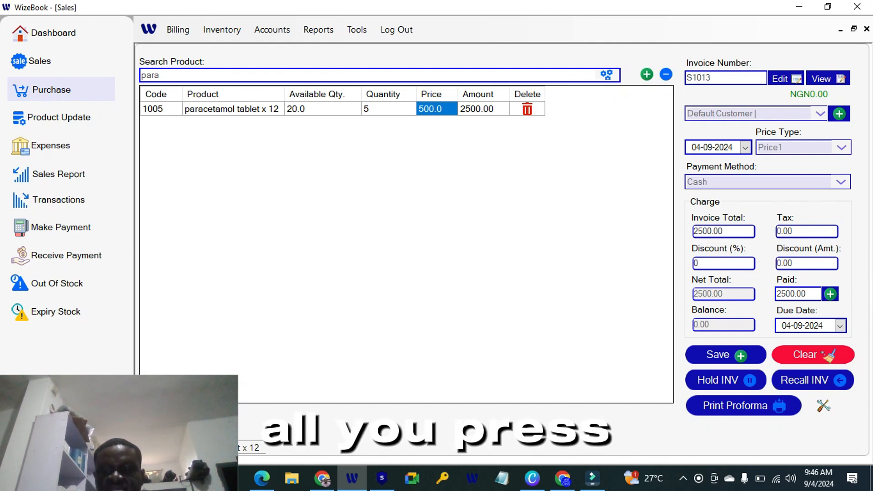
pyautogui.press('End')
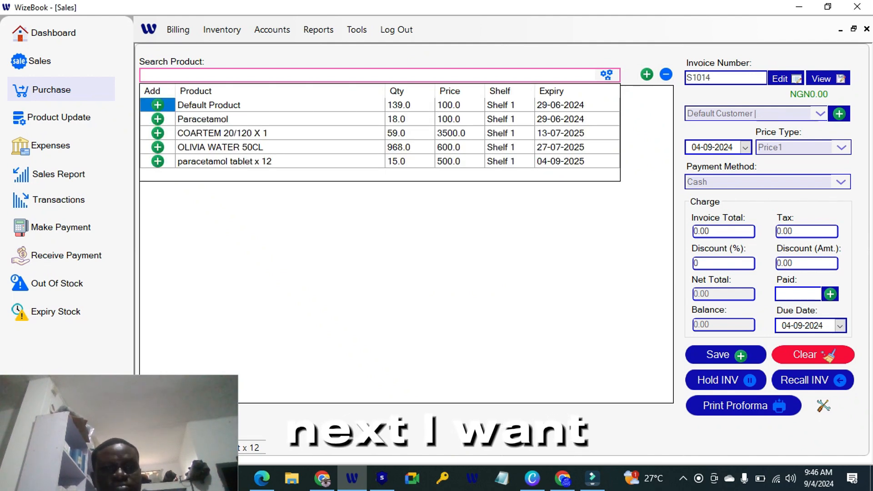
# Step: Find OLIVIA WATER 50CL by searching for "oliv" and add it to the sale with quantity 5
pyautogui.write('oliv')
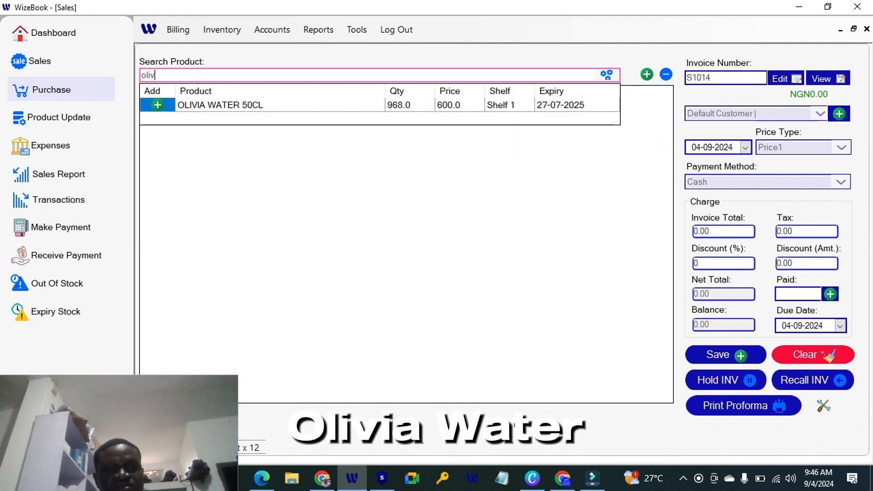
pyautogui.press('Down')
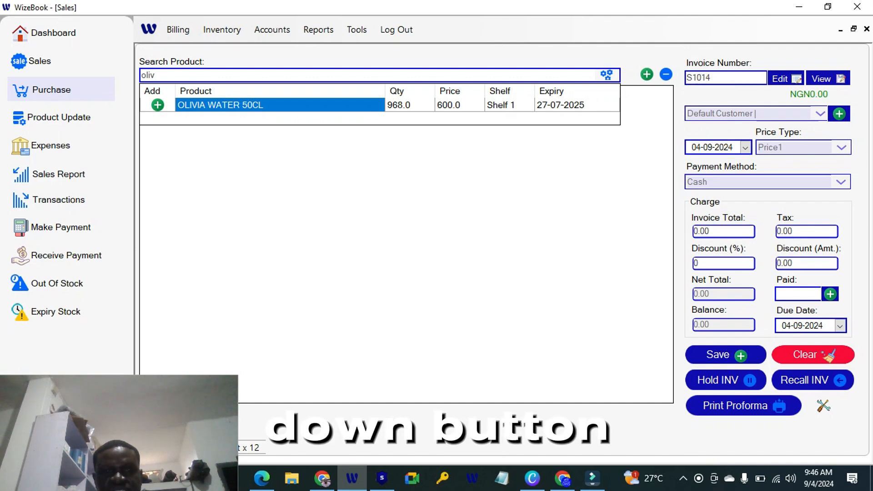
pyautogui.press('Return')
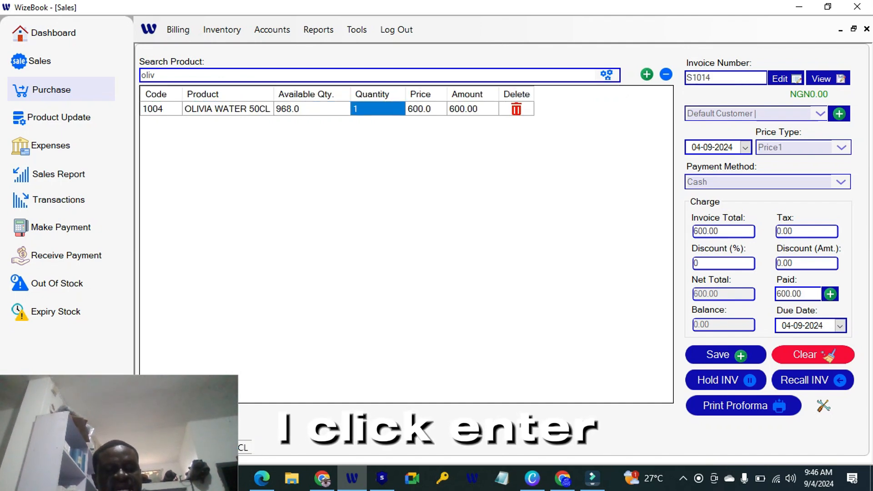
pyautogui.write('5')
pyautogui.press('Tab')
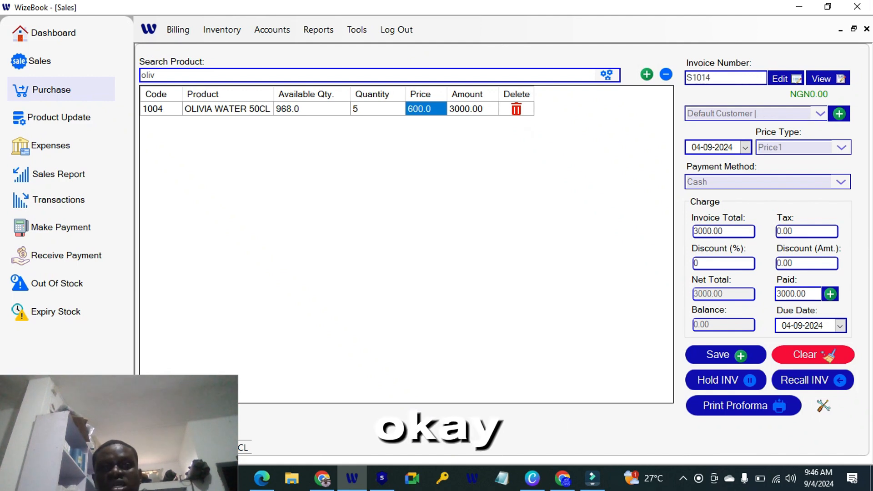
# Step: Find paracetamol tablet x 12 by searching for "para" and add it to the same sale with quantity 15
pyautogui.press('Return')
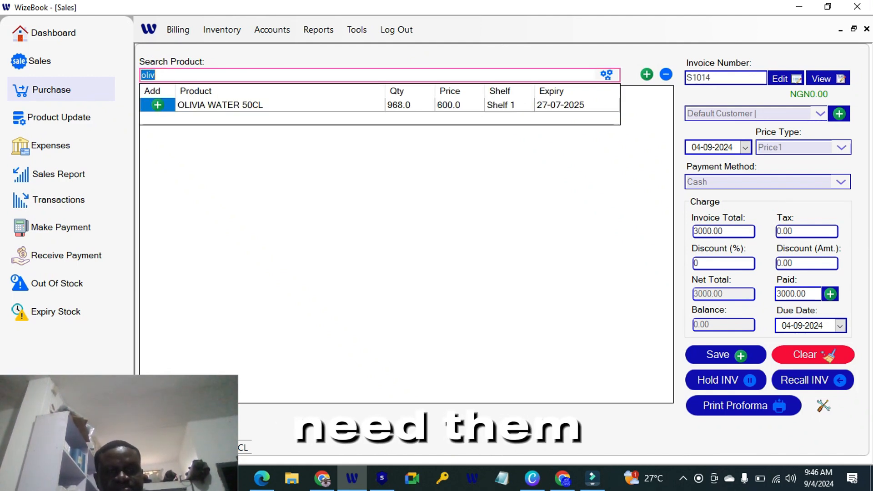
pyautogui.press('BackSpace')
pyautogui.write('para')
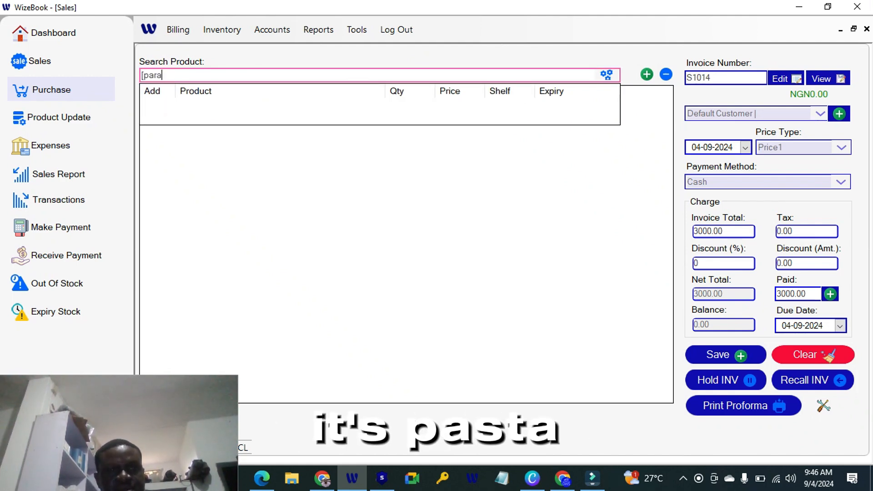
pyautogui.press('BackSpace')
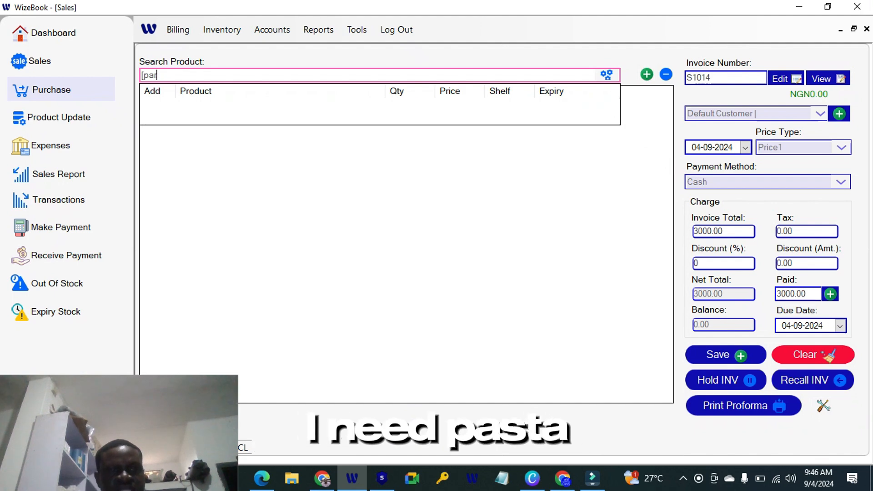
pyautogui.write('a')
pyautogui.press('Down')
pyautogui.press('Down')
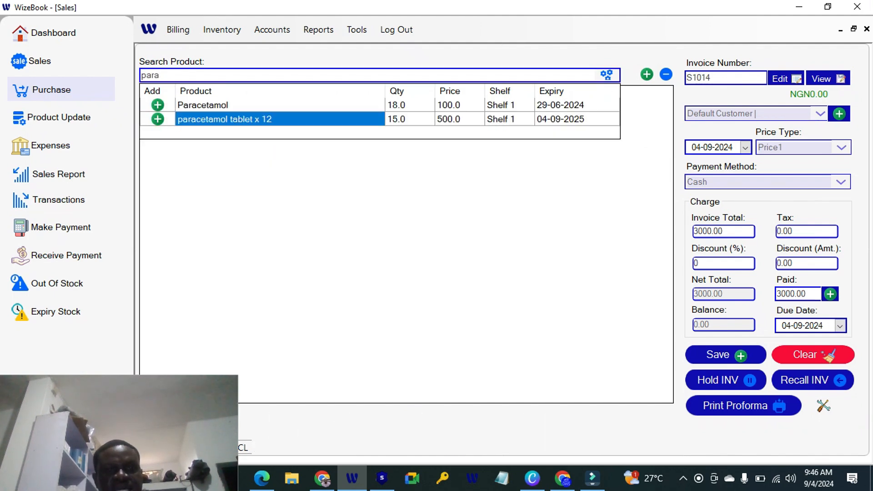
pyautogui.press('Return')
pyautogui.write('15')
pyautogui.press('Tab')
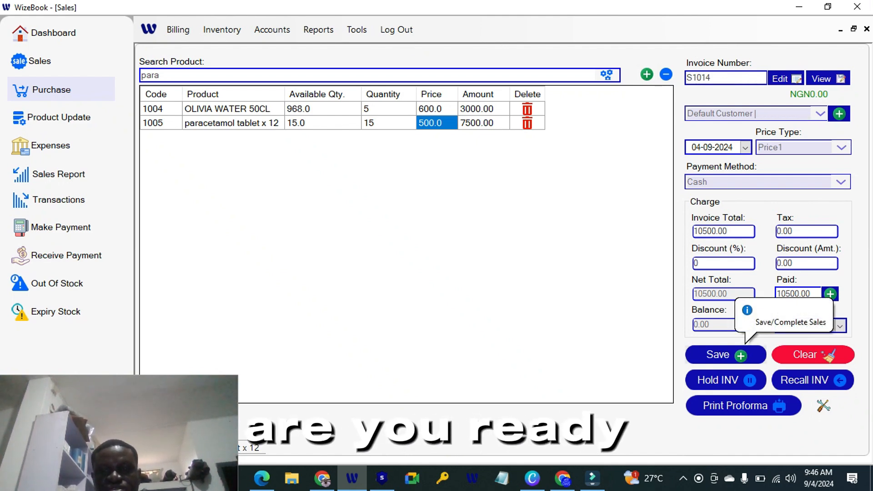
# Step: Set the sale's payment method to Bank and save the sale without printing its invoice
pyautogui.click(841, 182)
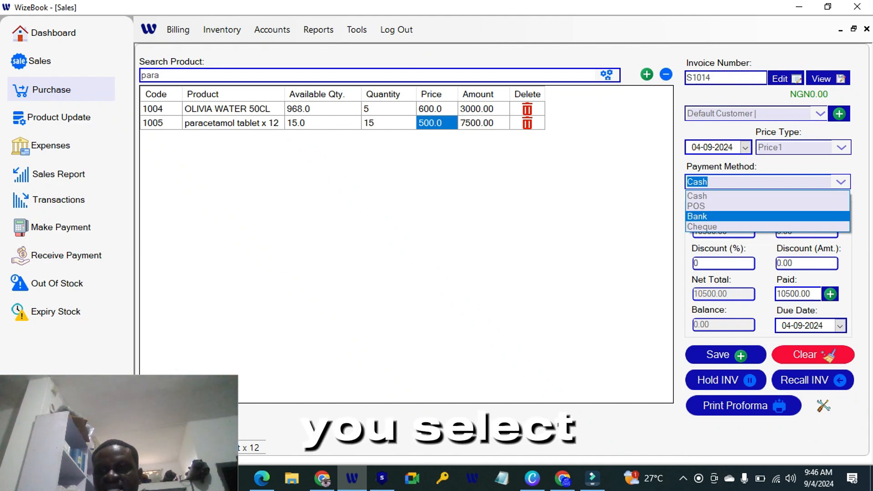
pyautogui.click(766, 216)
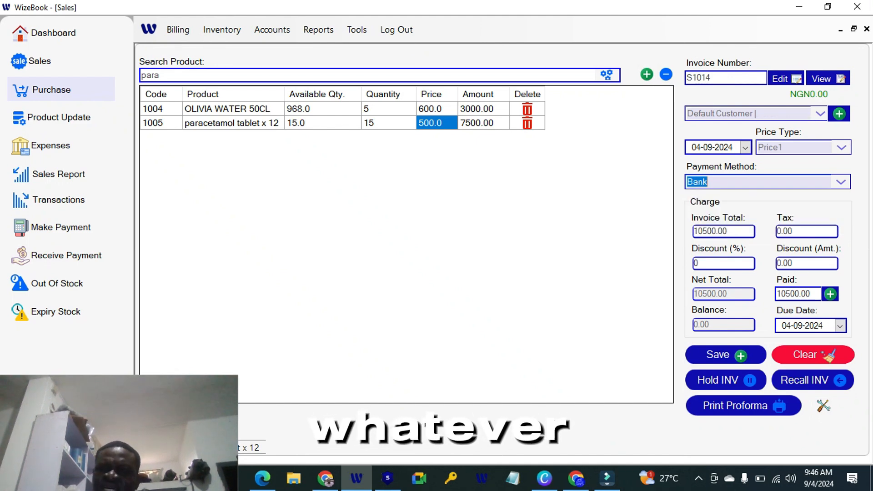
pyautogui.press('End')
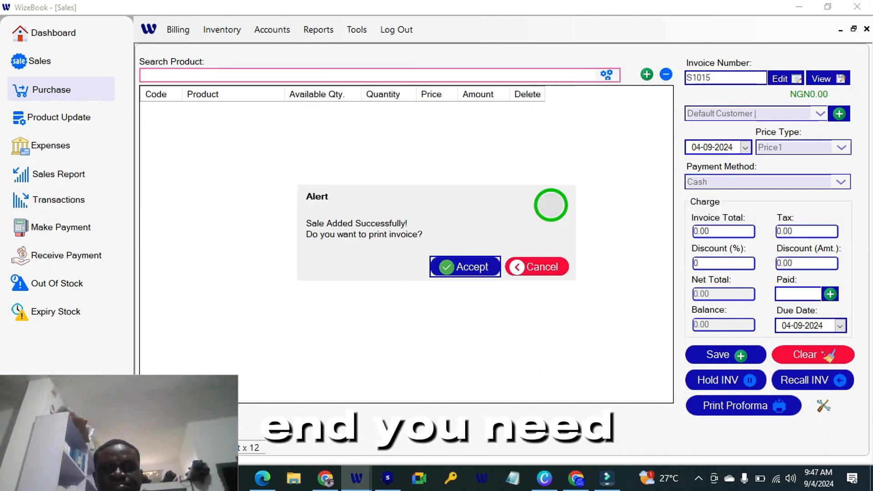
pyautogui.press('Escape')
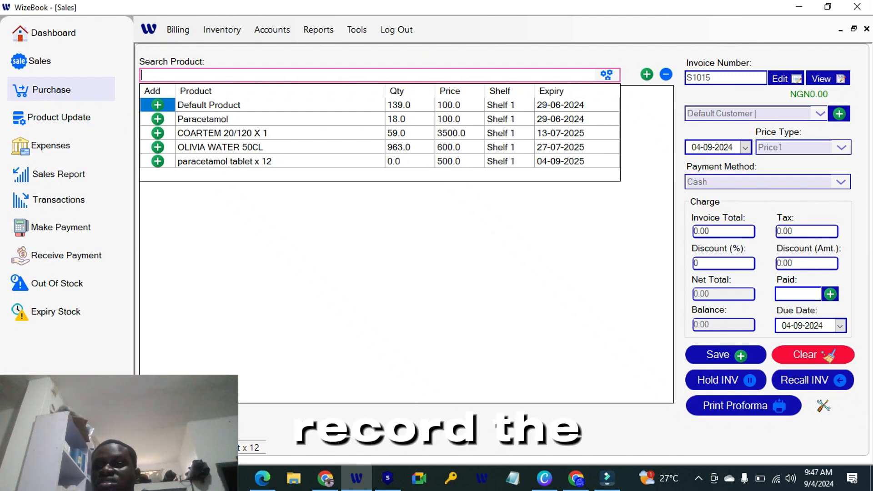
pyautogui.click(820, 114)
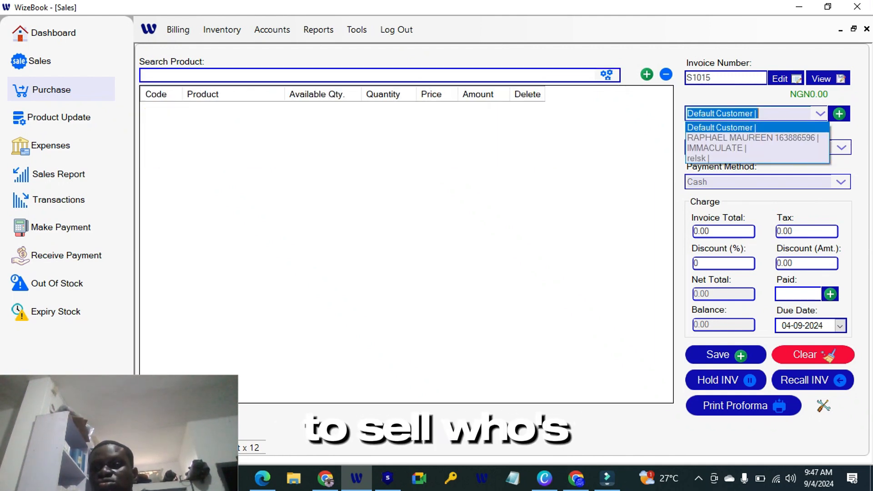
pyautogui.click(841, 147)
pyautogui.click(840, 147)
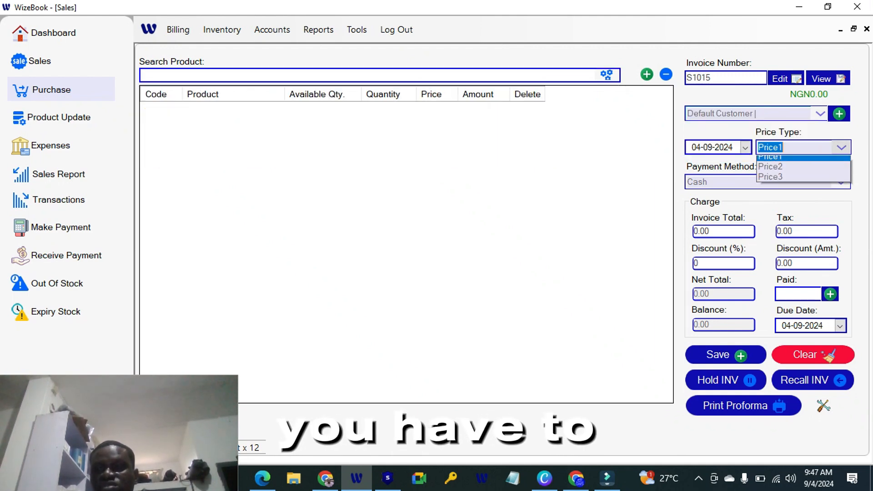
pyautogui.click(840, 147)
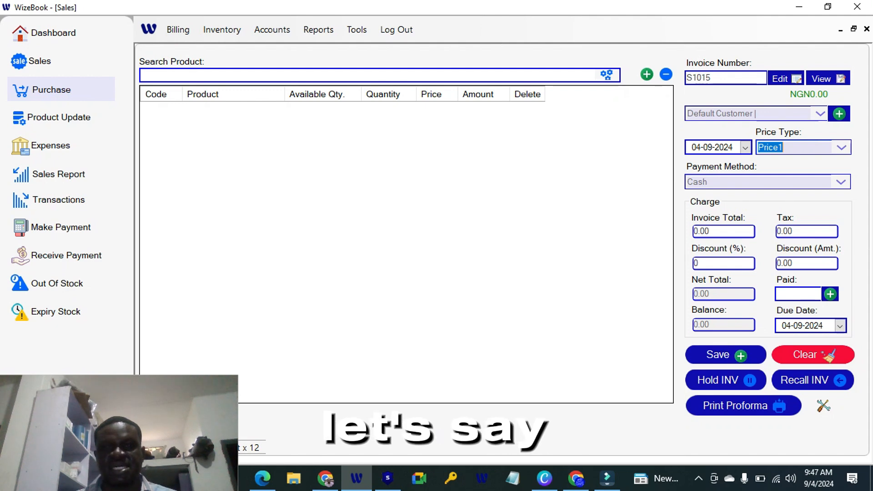
# Step: Add OLIVIA WATER 50CL to the new sale with quantity 20
pyautogui.click(367, 75)
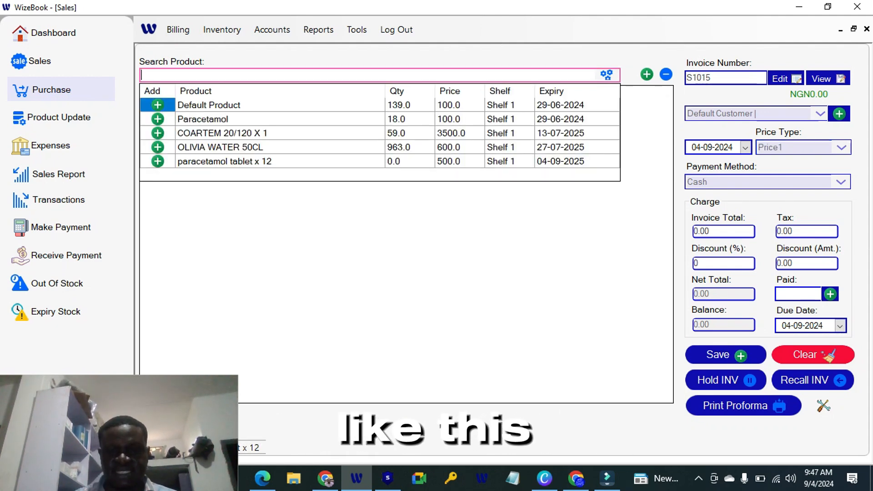
pyautogui.press('Down')
pyautogui.press('Down')
pyautogui.press('Down')
pyautogui.press('Down')
pyautogui.press('Return')
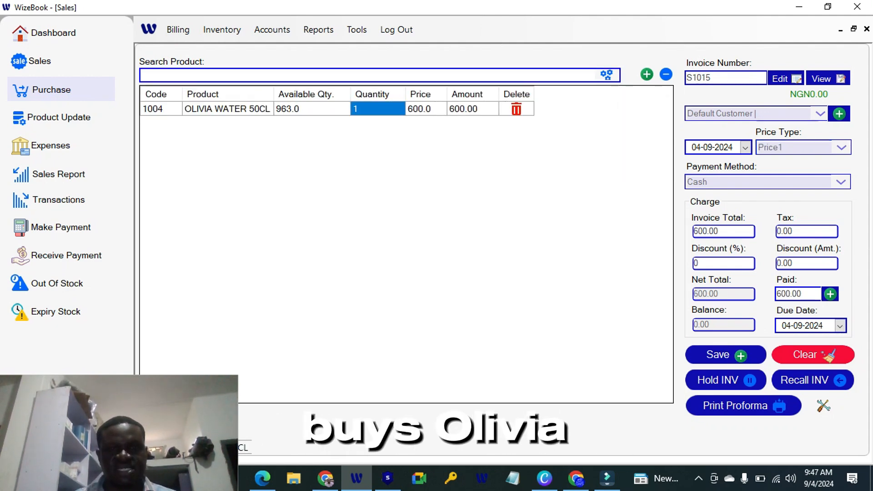
pyautogui.write('20')
pyautogui.press('Tab')
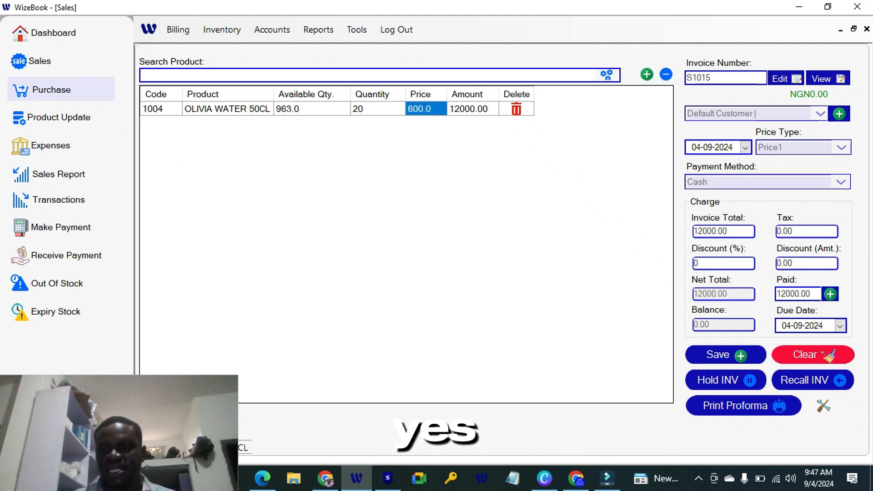
# Step: Start a split payment for the sale, assigning 2000 to Cash as the first payment account
pyautogui.click(830, 293)
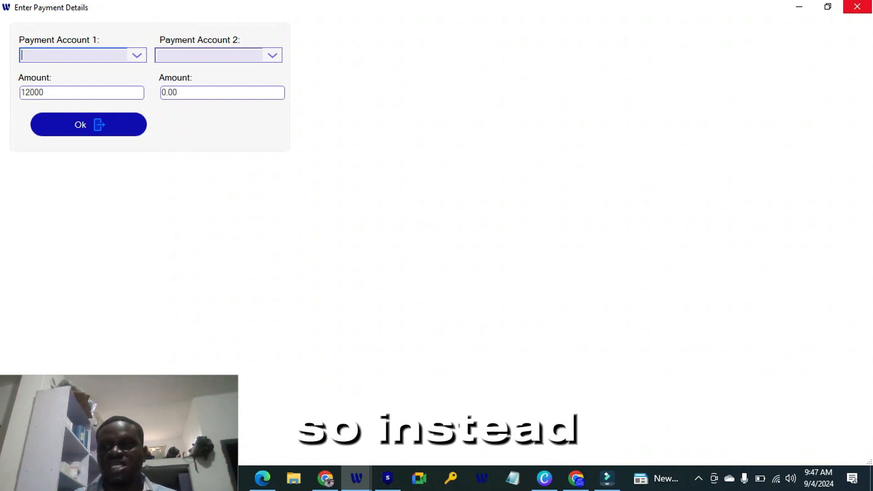
pyautogui.click(856, 7)
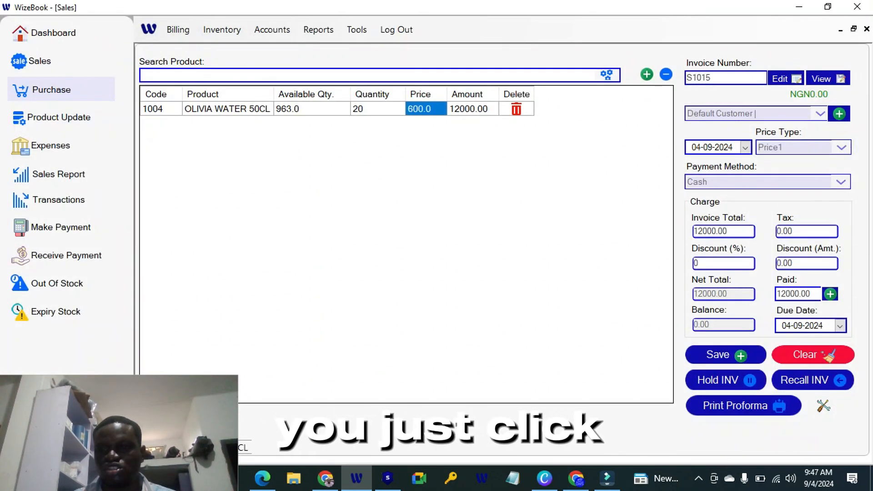
pyautogui.click(830, 294)
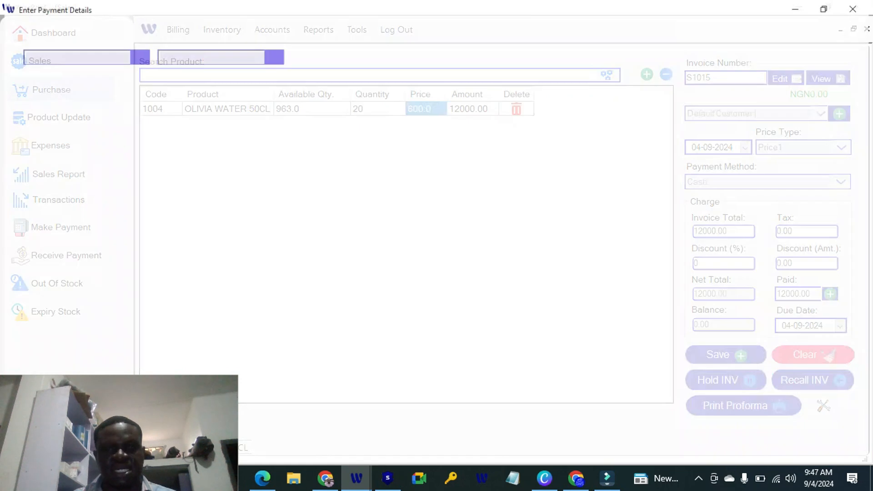
pyautogui.click(136, 55)
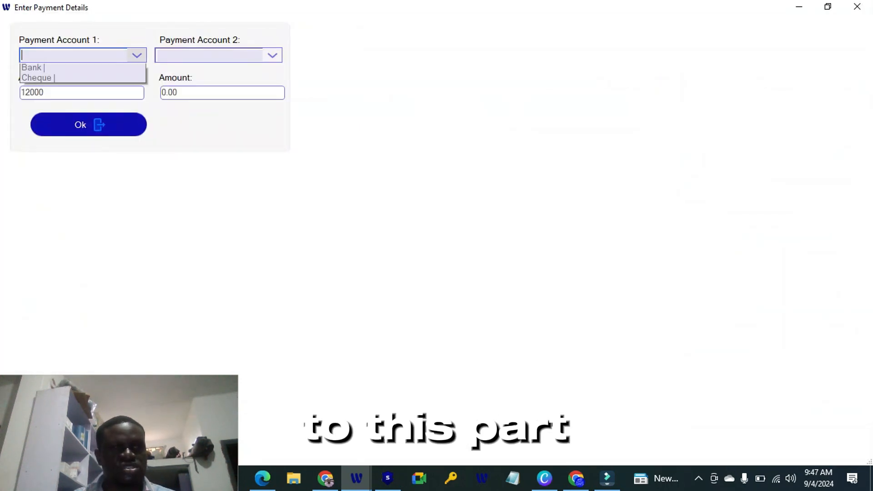
pyautogui.click(82, 70)
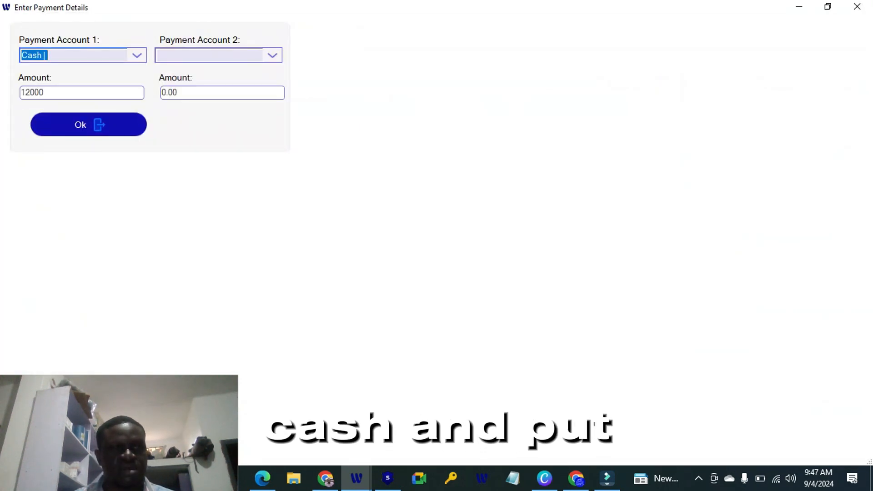
pyautogui.press('Tab')
pyautogui.write('000')
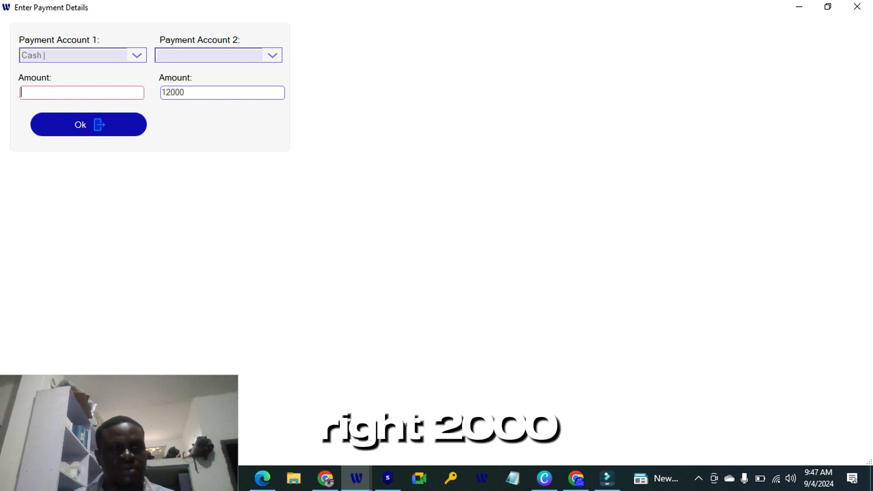
pyautogui.write('2000')
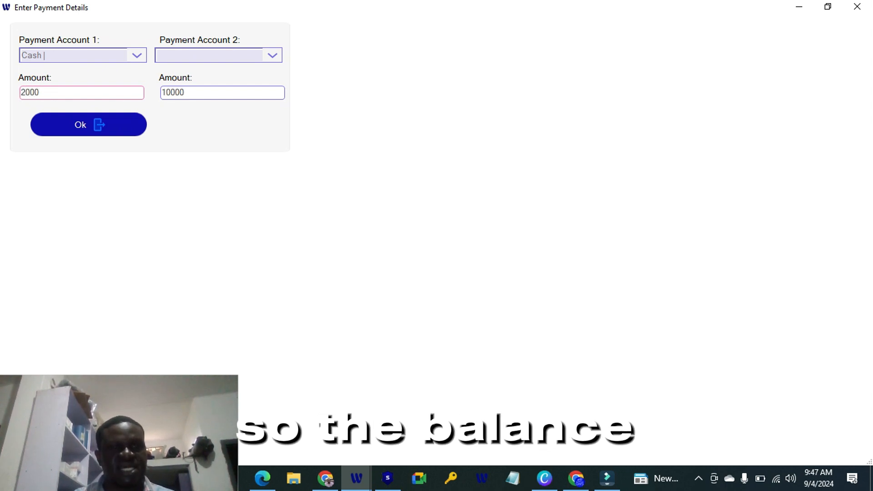
# Step: Assign the remaining amount to POS as the second payment account, confirm the split payment and save the sale
pyautogui.click(272, 55)
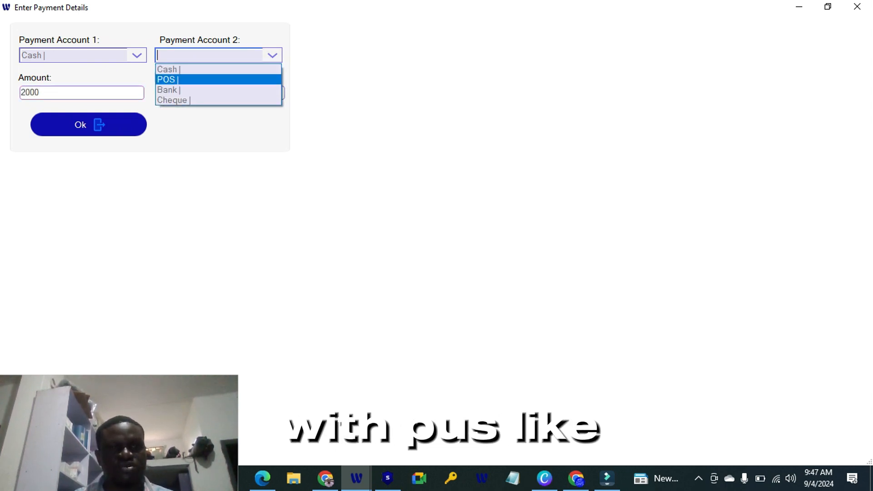
pyautogui.click(175, 77)
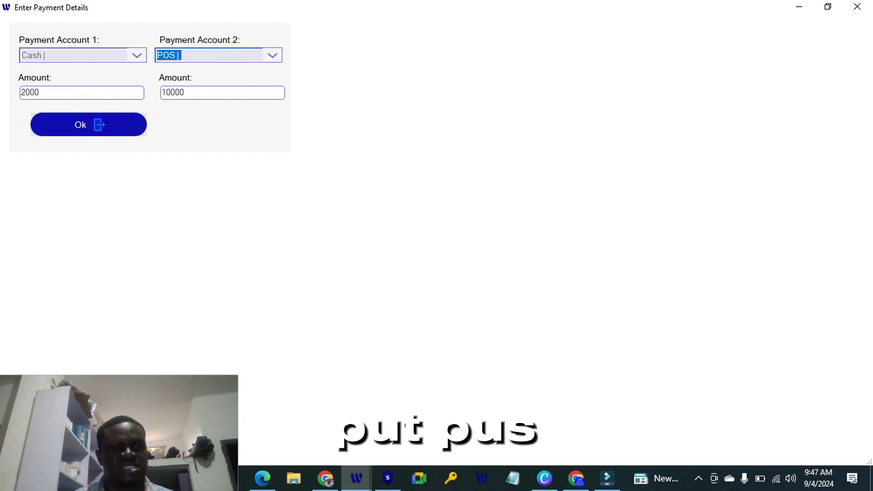
pyautogui.click(142, 116)
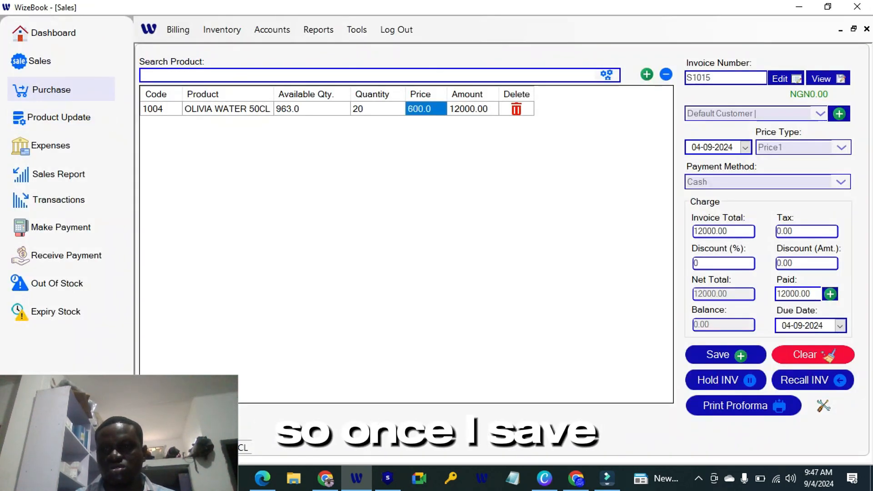
pyautogui.click(725, 354)
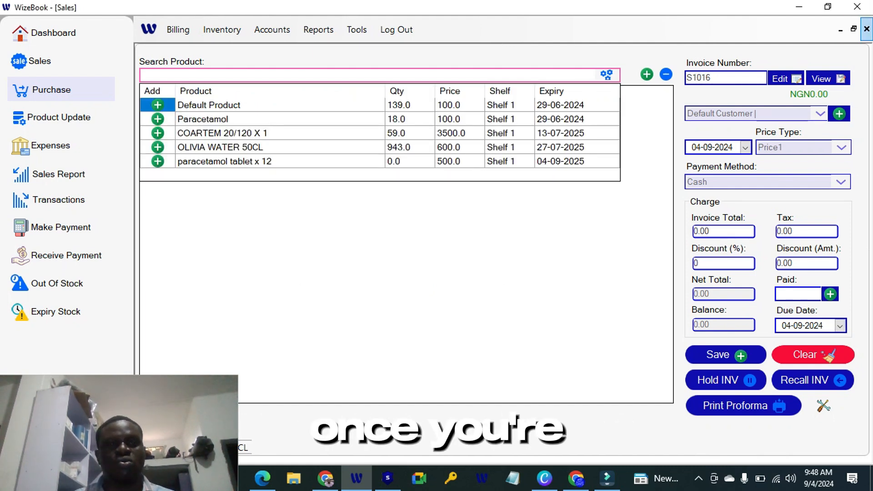
# Step: Record an Office Supplies expense of 50000 paid from Cash with the description "fuel", and save it
pyautogui.click(866, 29)
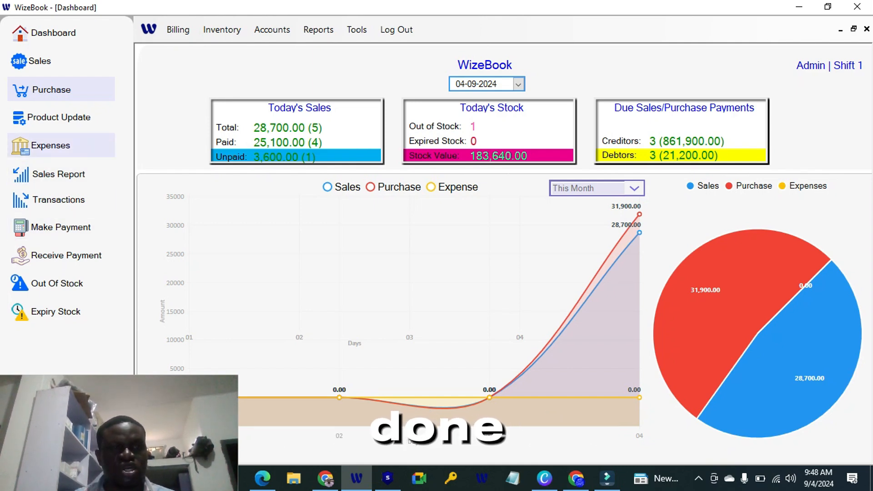
pyautogui.click(50, 145)
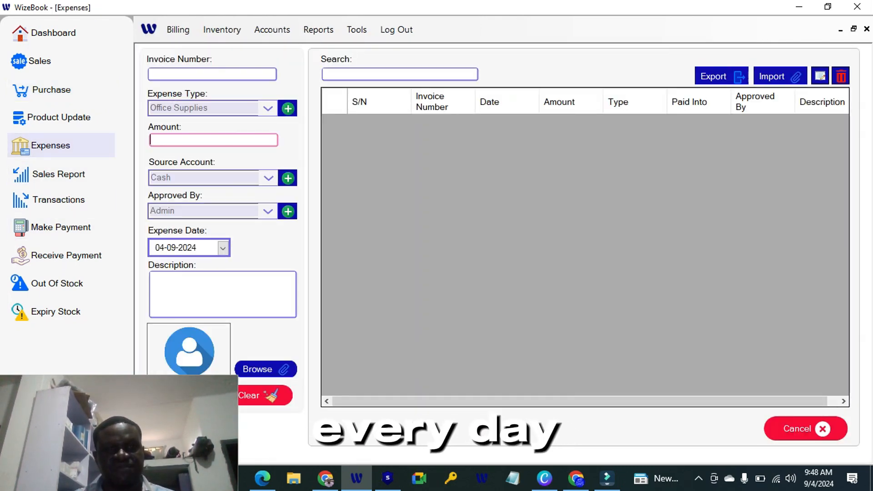
pyautogui.write('50000')
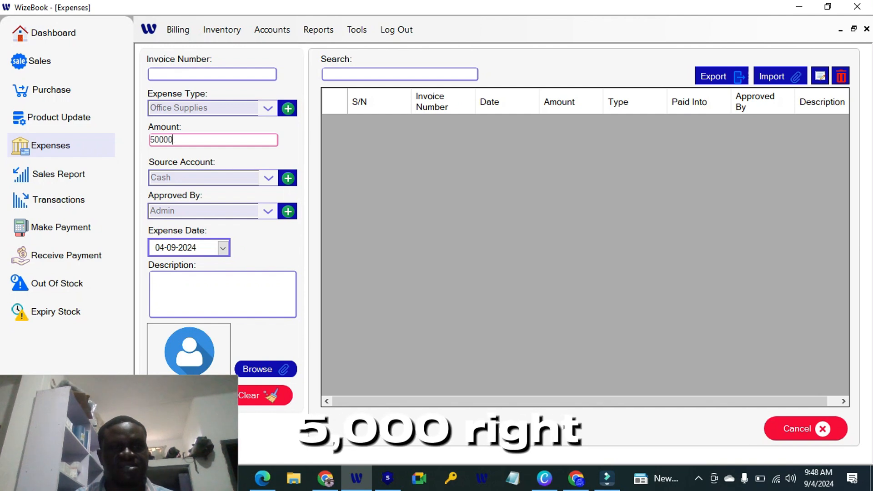
pyautogui.click(223, 294)
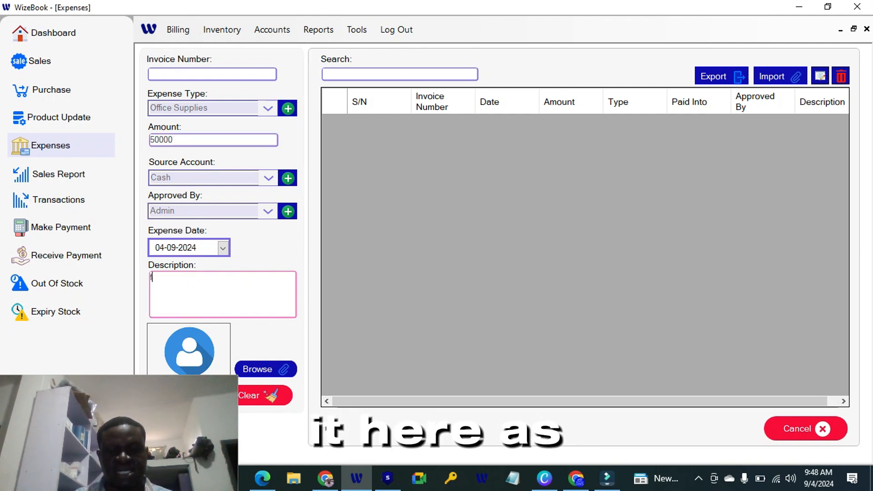
pyautogui.write('fuel')
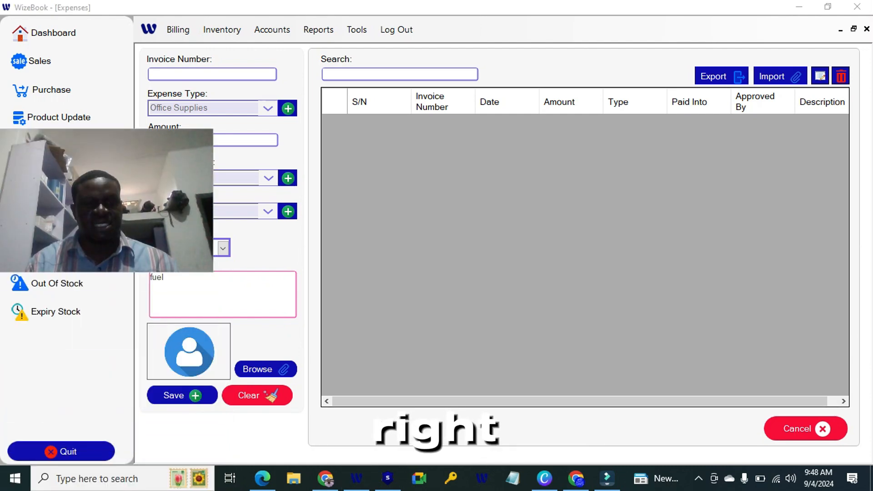
pyautogui.click(182, 395)
pyautogui.click(468, 277)
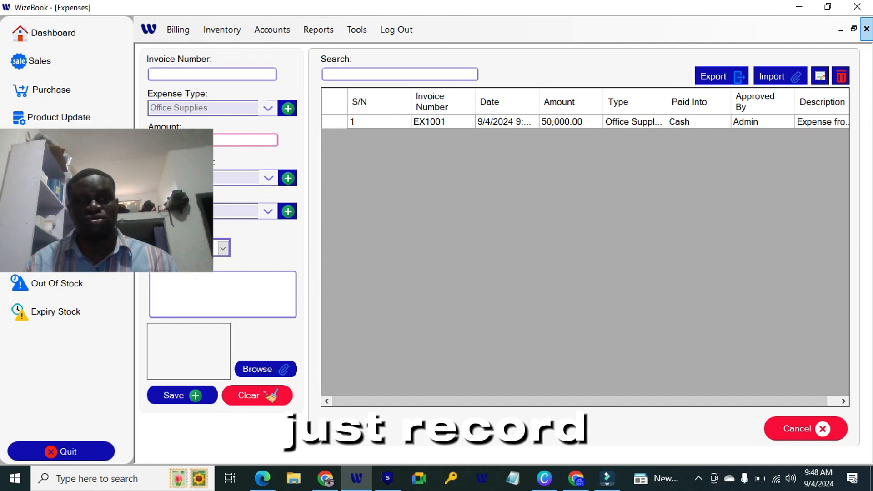
pyautogui.click(866, 29)
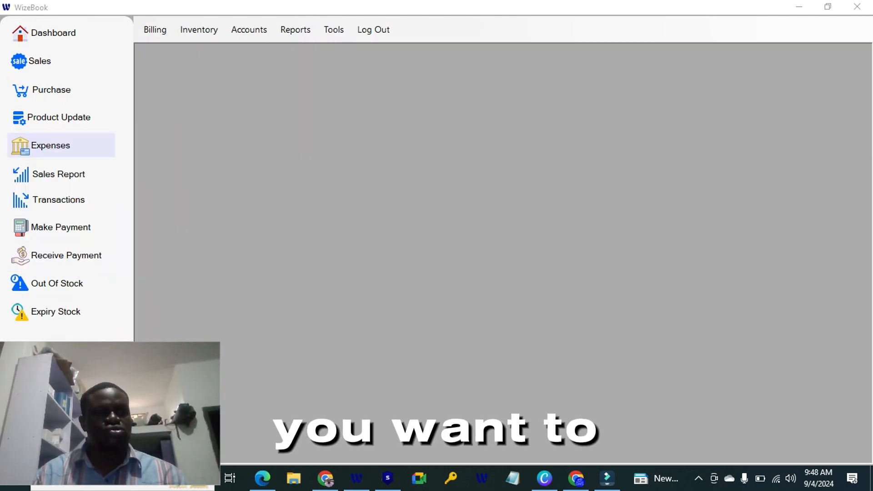
# Step: Check the dashboard and review the 04-09-2024 sales report for all customers, users, shifts, price types and categories
pyautogui.click(61, 33)
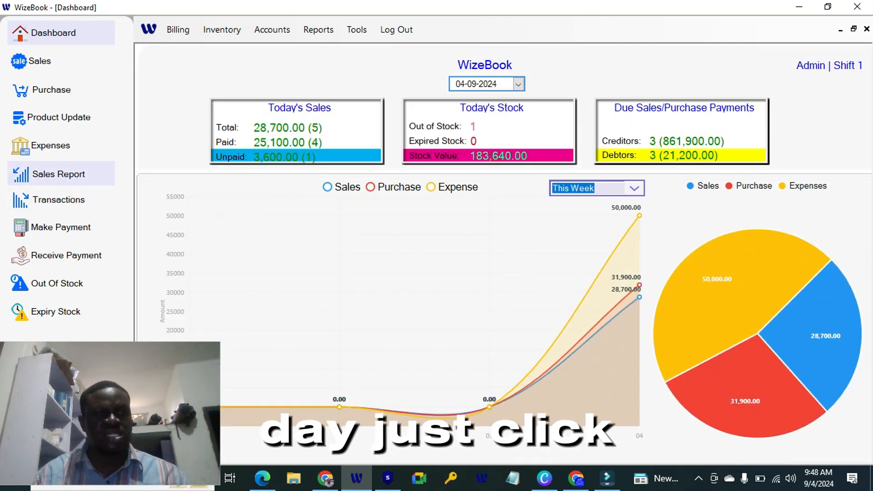
pyautogui.click(58, 174)
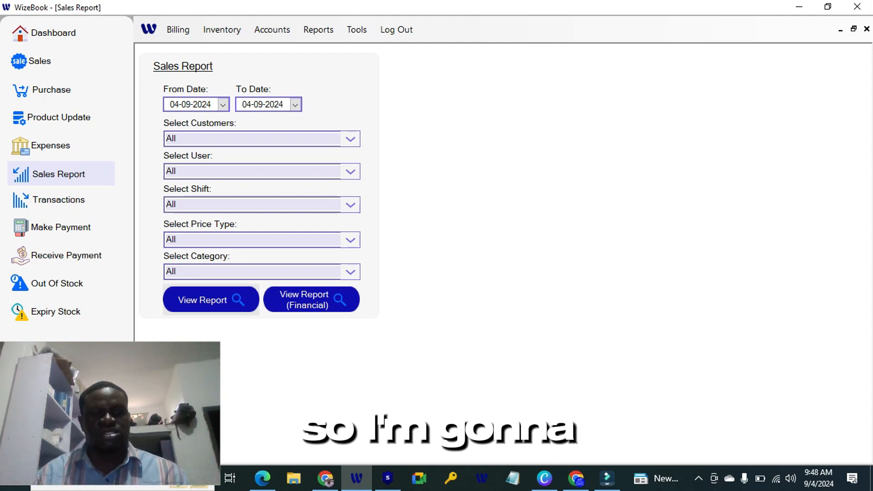
pyautogui.click(203, 299)
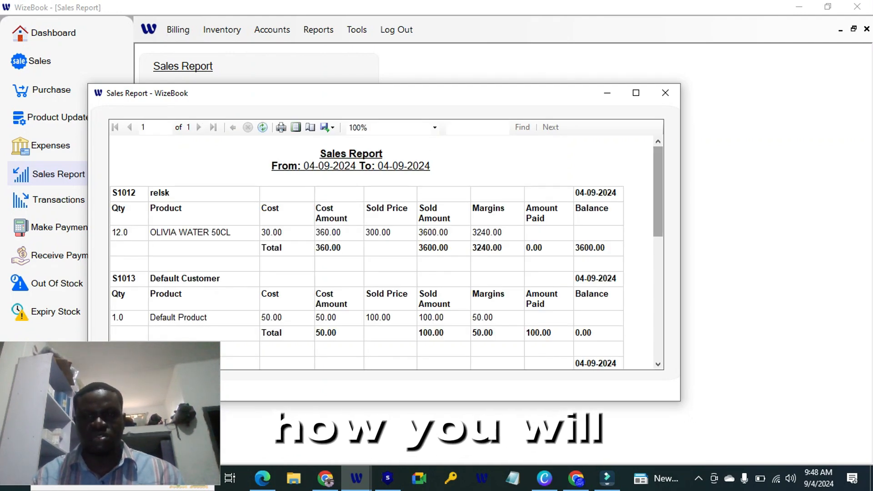
pyautogui.scroll(-3, 386, 255)
pyautogui.scroll(-3, 386, 254)
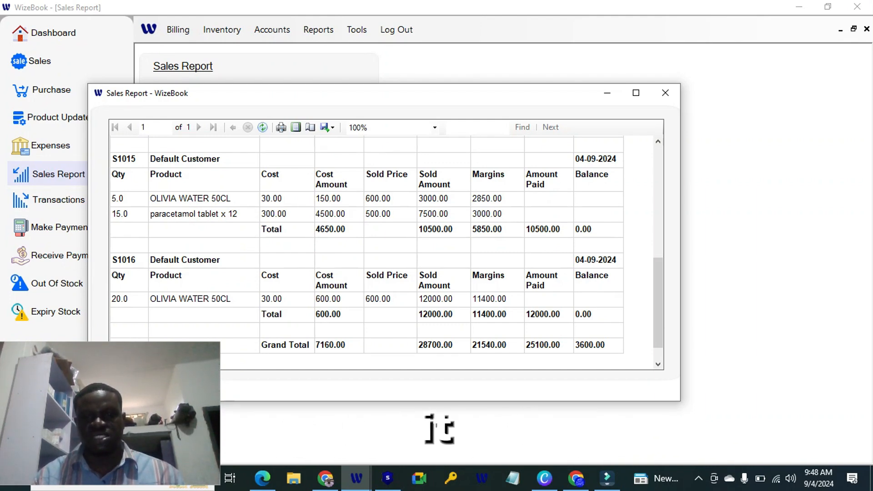
pyautogui.scroll(-1, 385, 248)
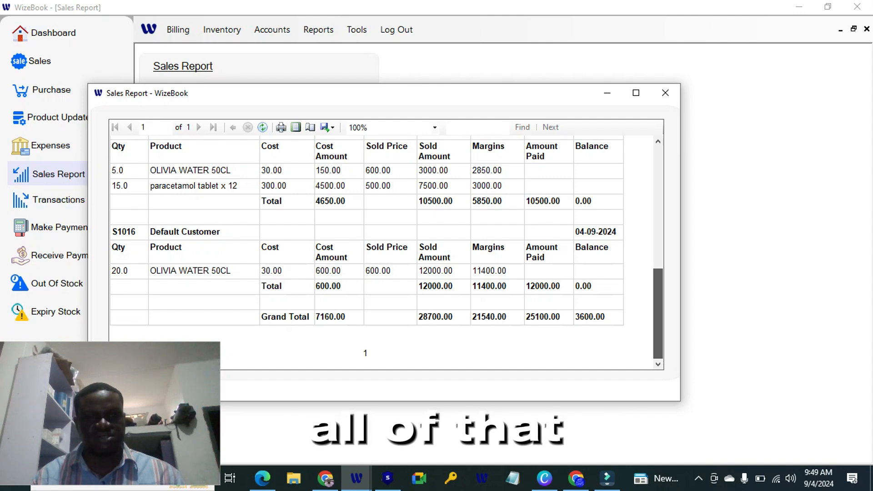
pyautogui.click(665, 93)
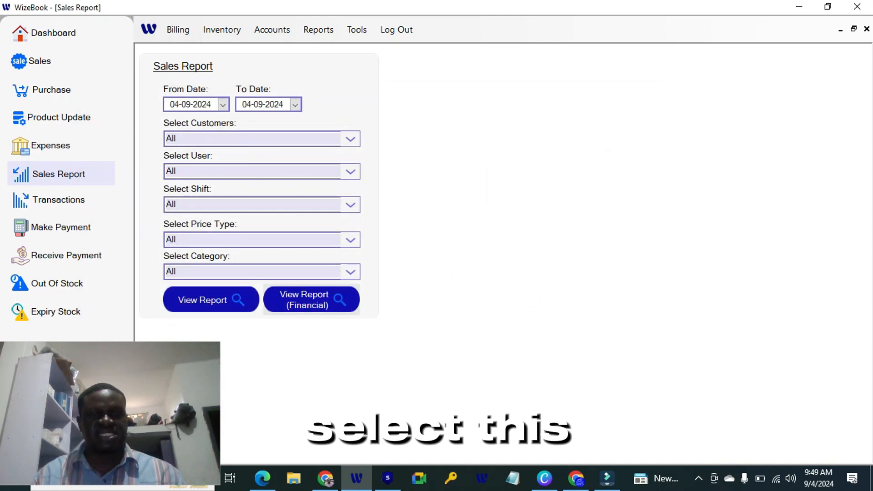
# Step: Review the financial version of the 04-09-2024 sales report, covering how each invoice was paid
pyautogui.click(312, 299)
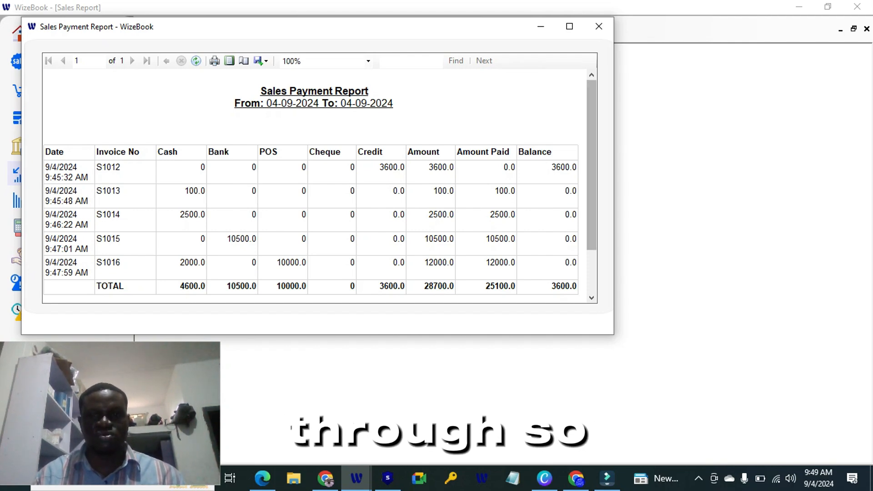
pyautogui.scroll(-2, 313, 182)
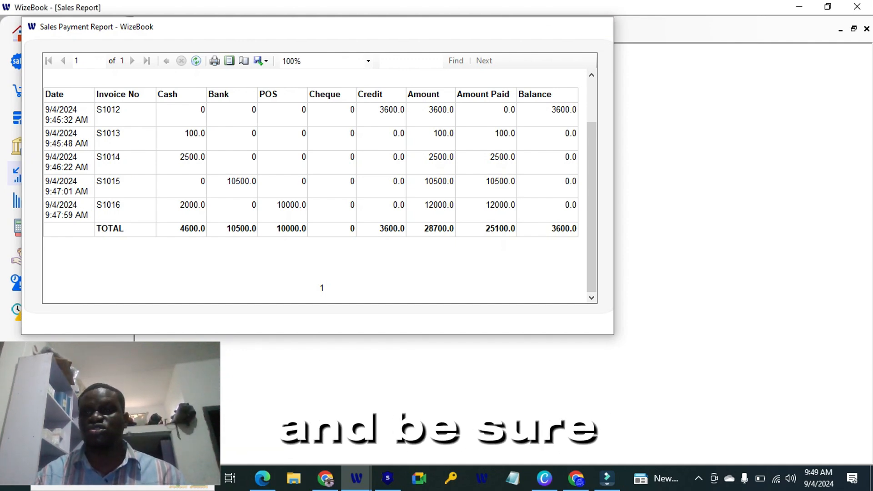
pyautogui.click(598, 25)
pyautogui.click(865, 28)
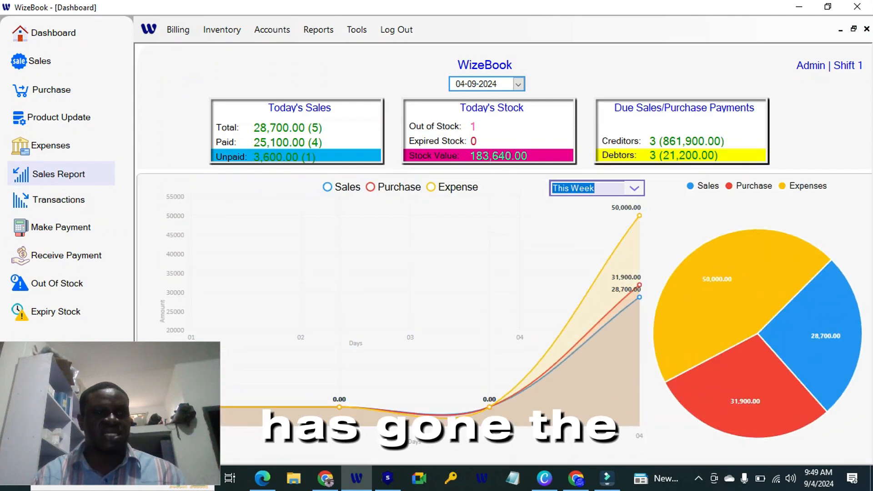
# Step: Review the transaction report for 01-09-2024 to 04-09-2024
pyautogui.click(59, 199)
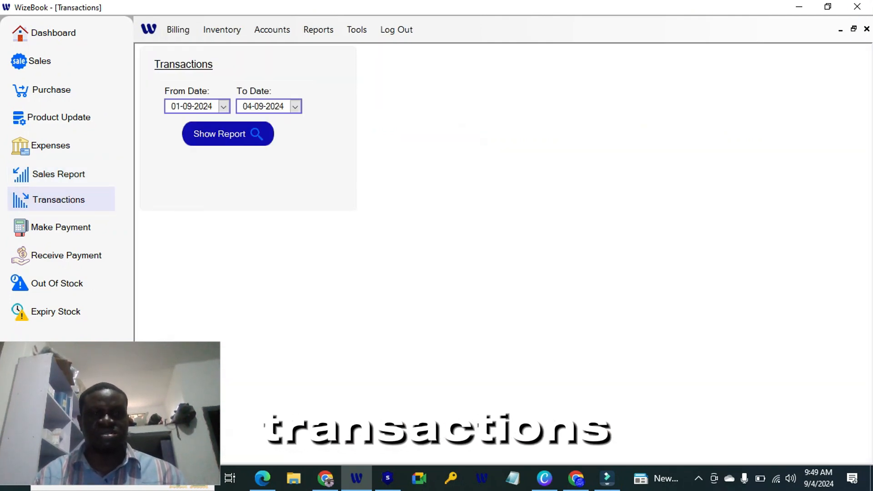
pyautogui.click(228, 133)
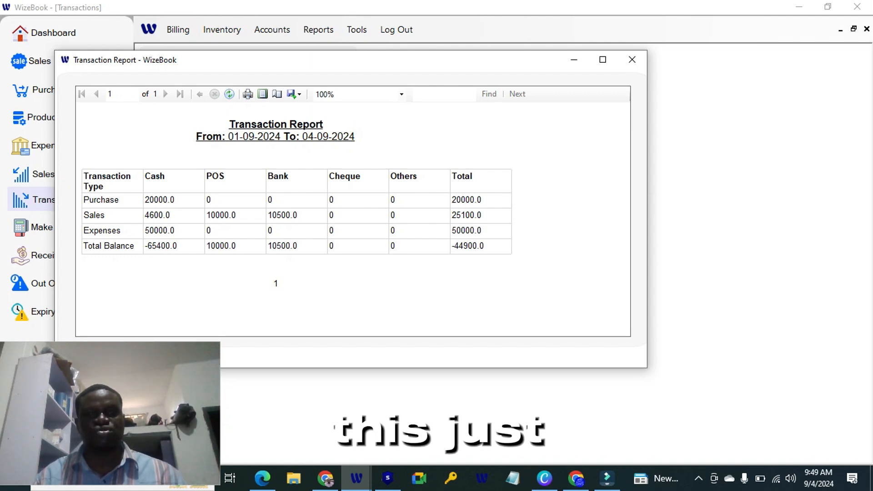
pyautogui.click(632, 60)
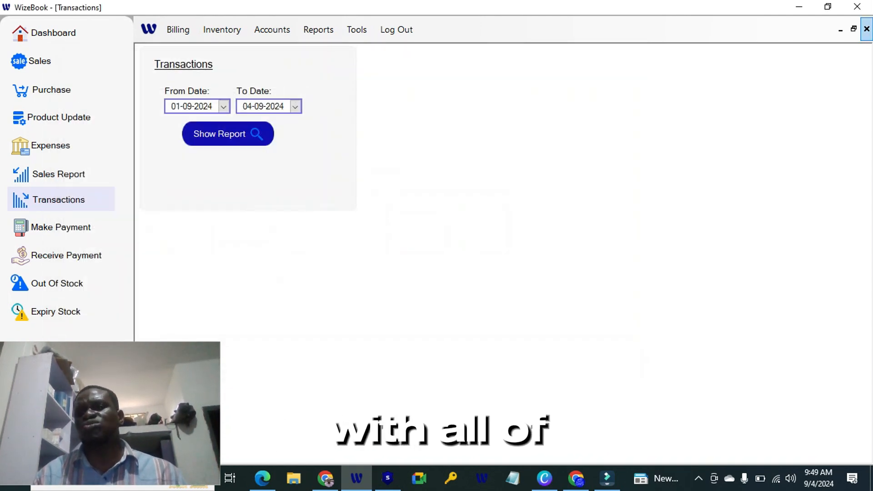
pyautogui.click(866, 29)
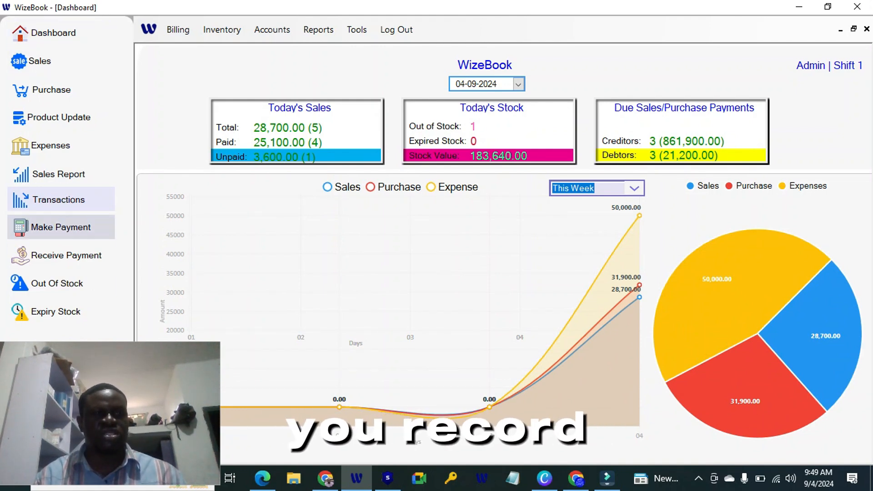
# Step: Fill in a payment by supplier of 700000 to the supplier with the NGN700,000.00 balance, using POS as source account
pyautogui.click(61, 227)
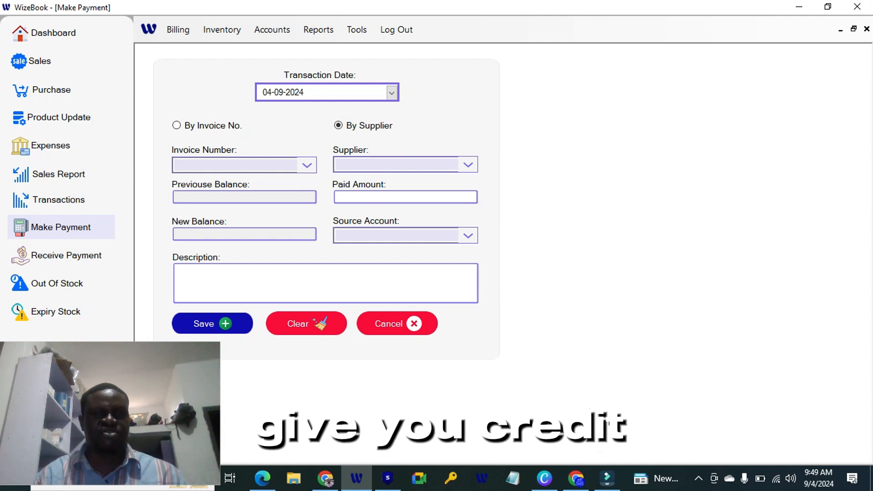
pyautogui.click(468, 165)
pyautogui.click(359, 179)
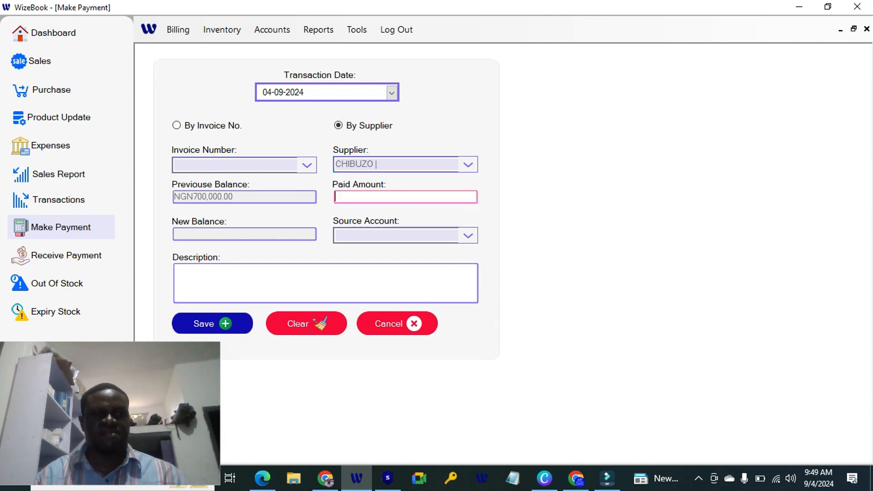
pyautogui.write('700000')
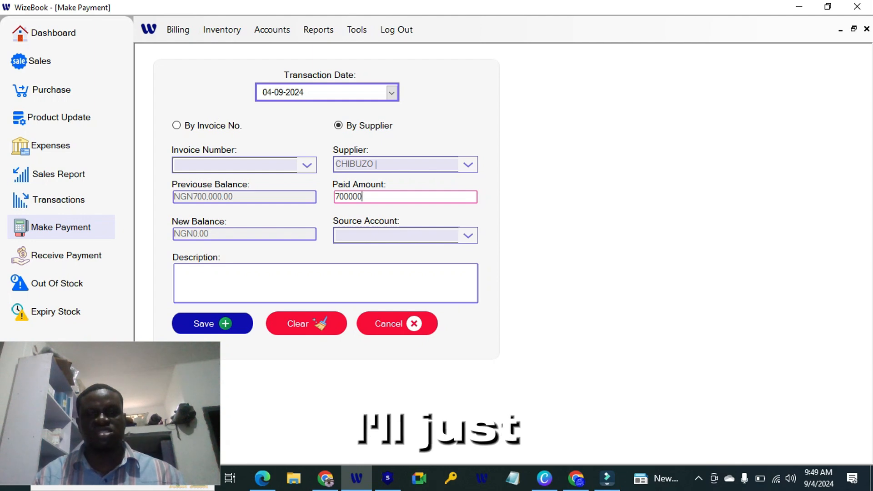
pyautogui.click(467, 236)
pyautogui.click(359, 257)
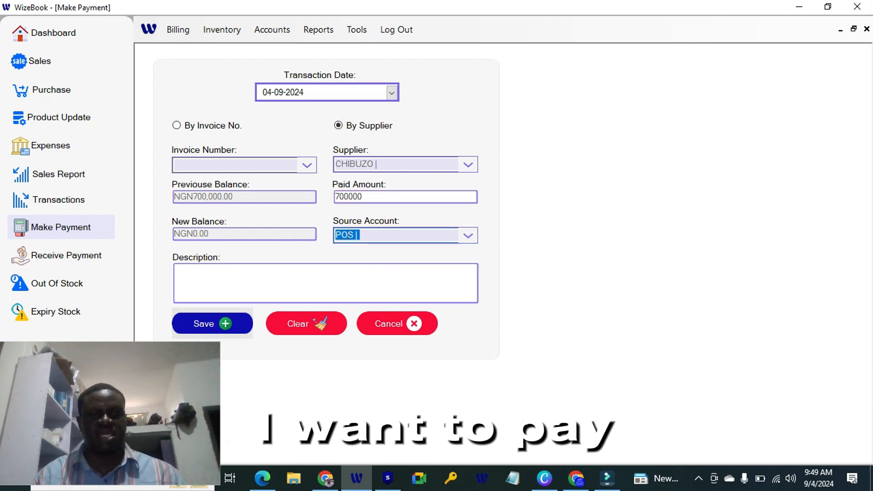
# Step: Save the supplier payment, view its payment voucher and leave the payment form
pyautogui.click(212, 324)
pyautogui.press('Return')
pyautogui.press('Return')
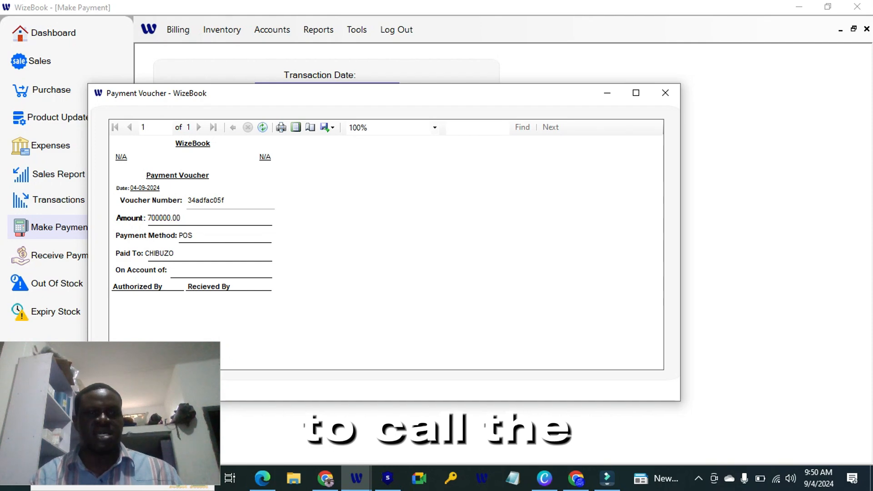
pyautogui.click(664, 92)
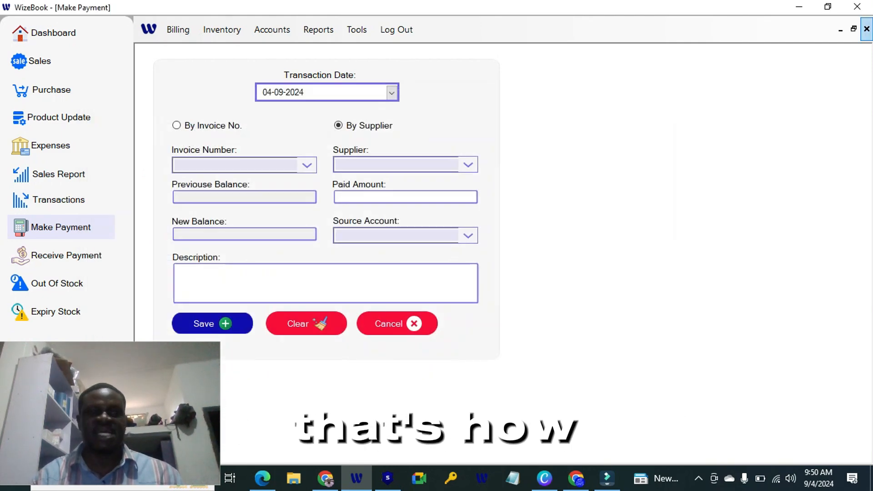
pyautogui.click(866, 28)
# Step: Fill in a received payment of 100 from the customer with the NGN100.00 balance, received into POS
pyautogui.click(66, 255)
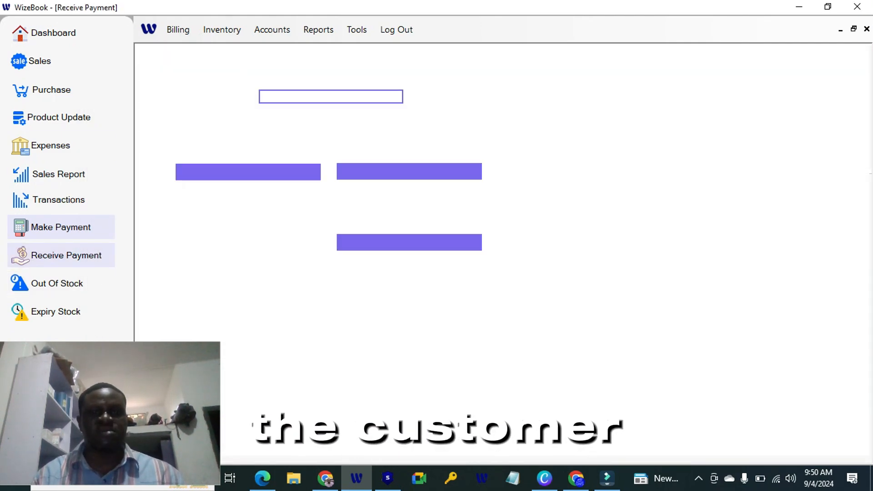
pyautogui.click(472, 171)
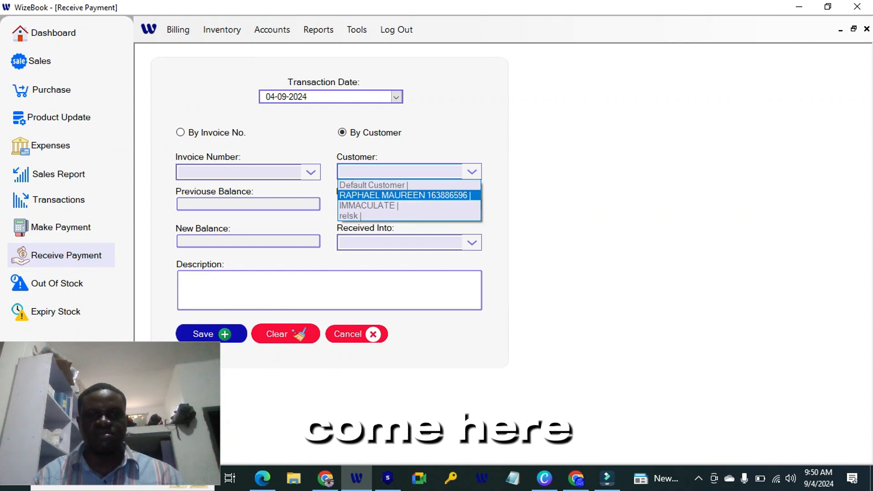
pyautogui.click(400, 193)
pyautogui.click(409, 204)
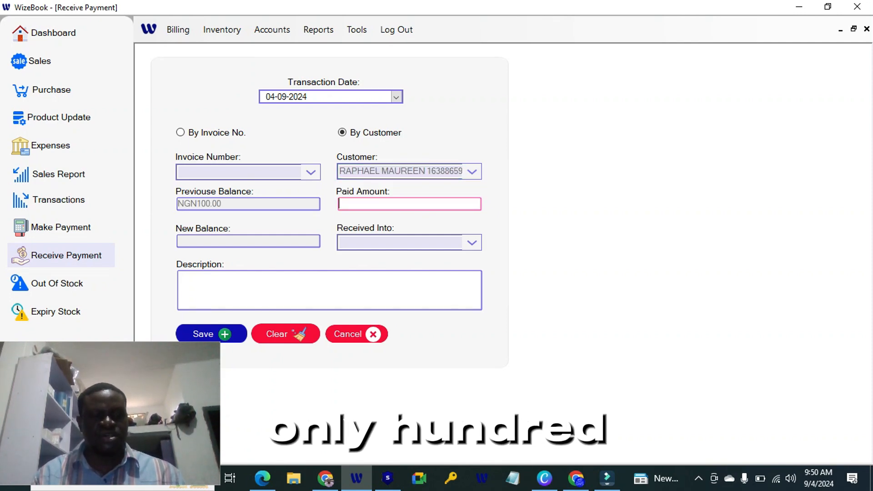
pyautogui.write('100')
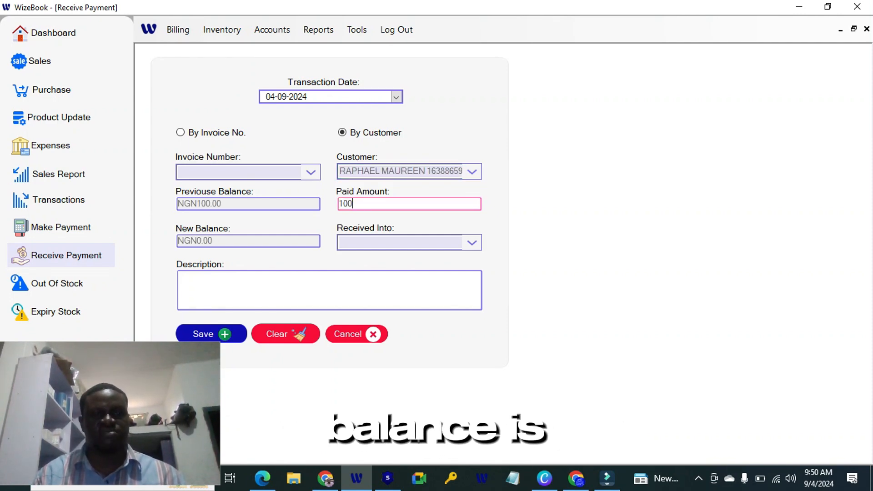
pyautogui.click(471, 243)
pyautogui.click(400, 266)
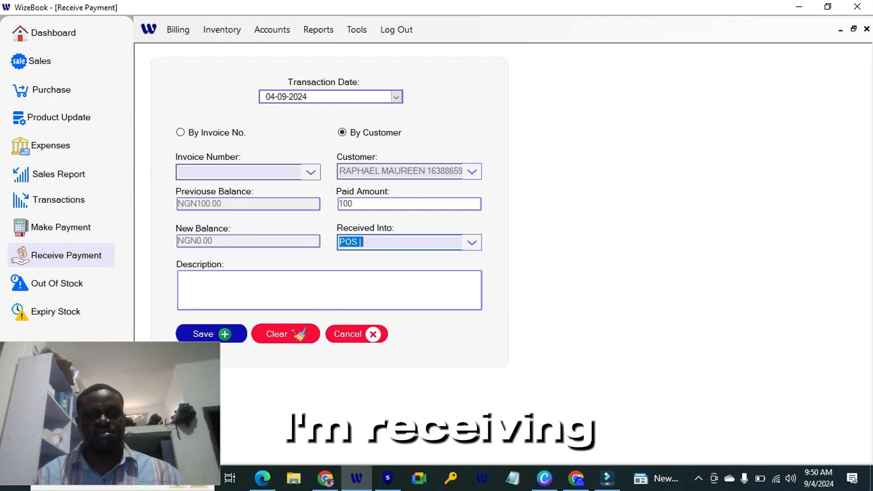
# Step: Save the customer's payment, view its cash receipt and leave the payment form
pyautogui.click(211, 334)
pyautogui.press('Return')
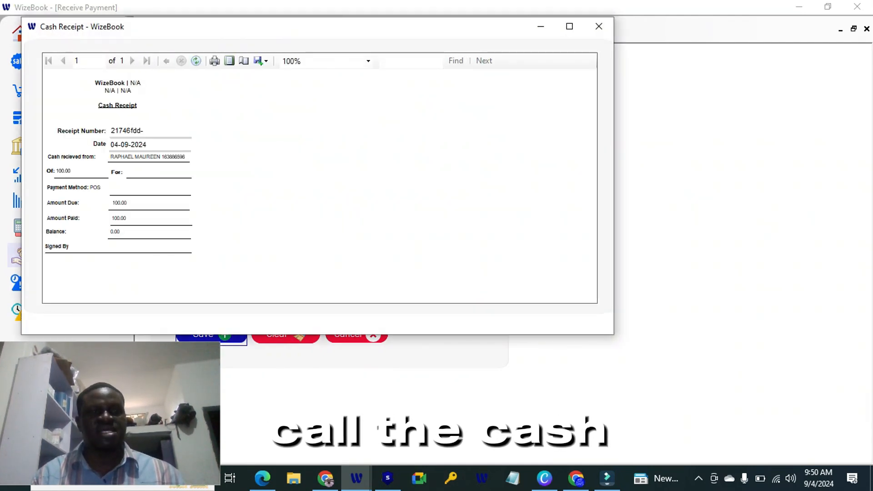
pyautogui.click(598, 26)
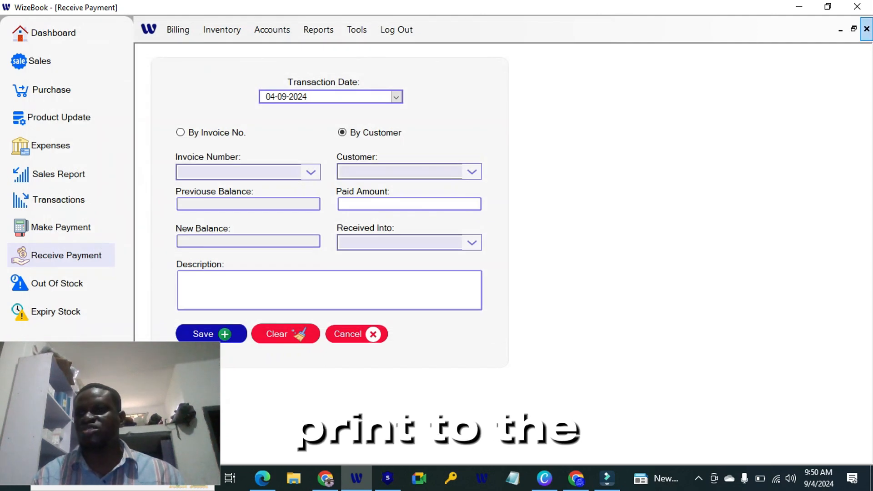
pyautogui.click(866, 29)
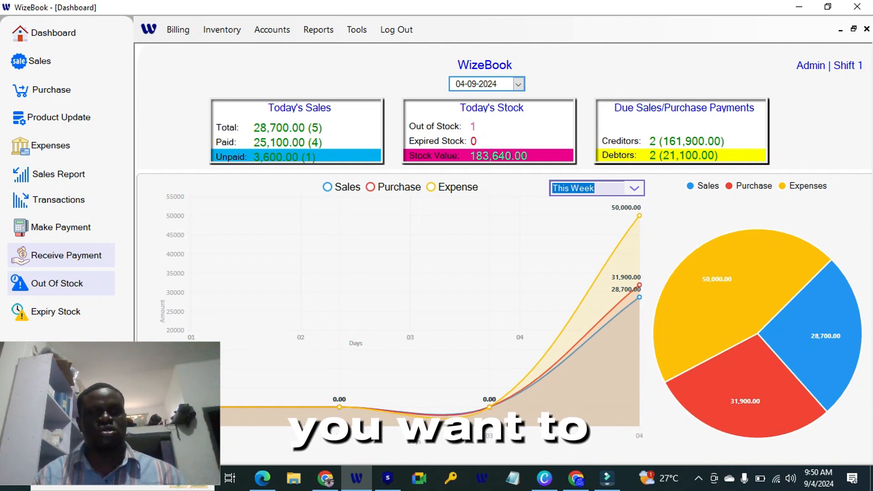
# Step: Generate the out-of-stock report for the DRINKS category, view it and close the report
pyautogui.click(57, 283)
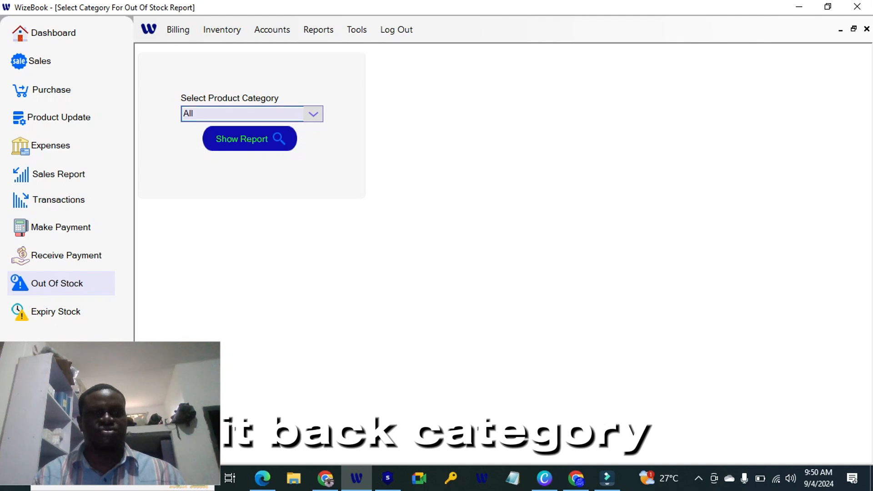
pyautogui.click(313, 113)
pyautogui.click(199, 158)
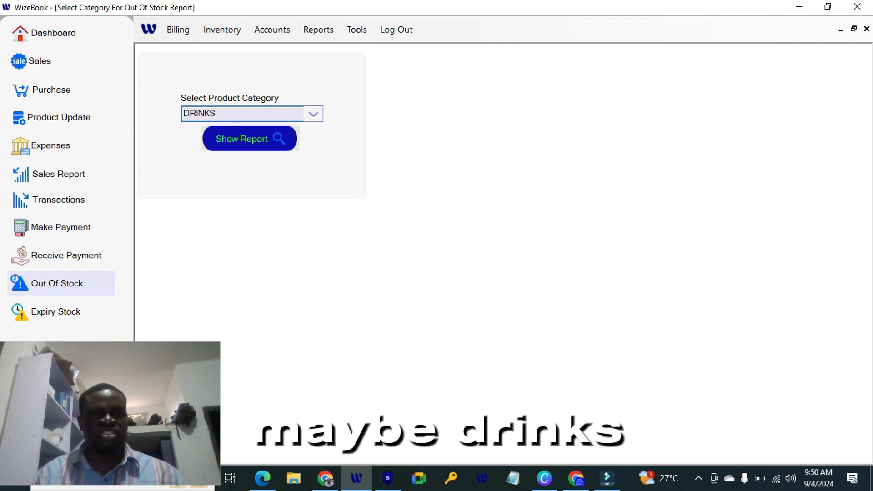
pyautogui.click(250, 138)
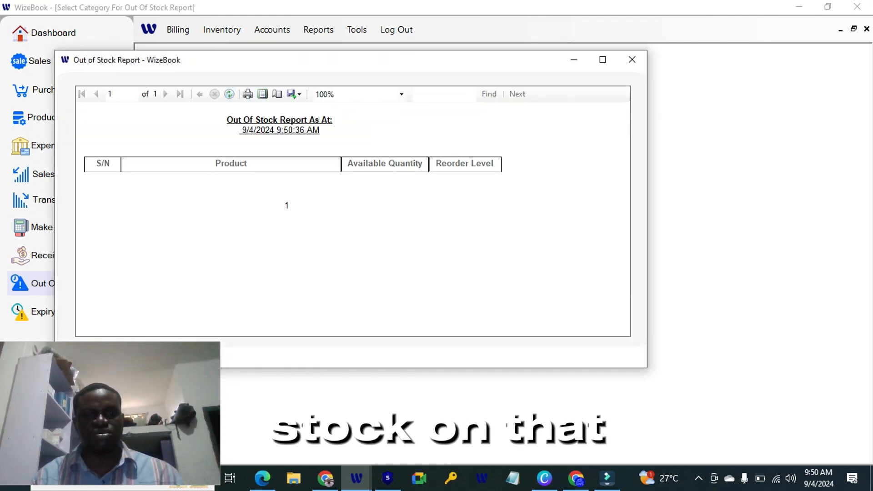
pyautogui.click(632, 60)
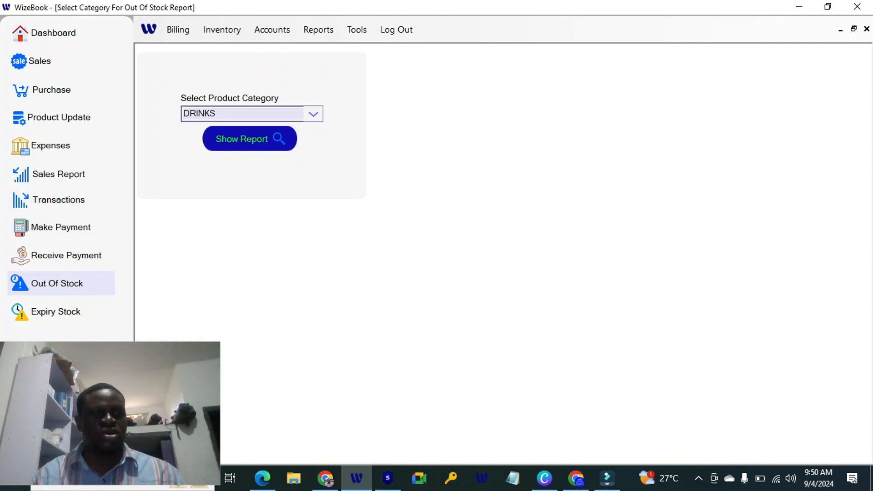
# Step: Set the product expiry report's date range from 01-09-2024 to 01-12-2024
pyautogui.click(61, 312)
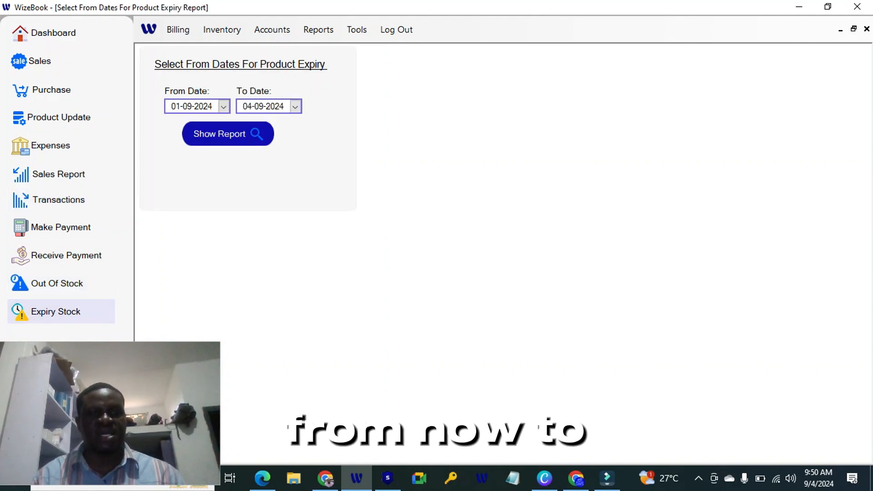
pyautogui.click(223, 107)
pyautogui.click(179, 159)
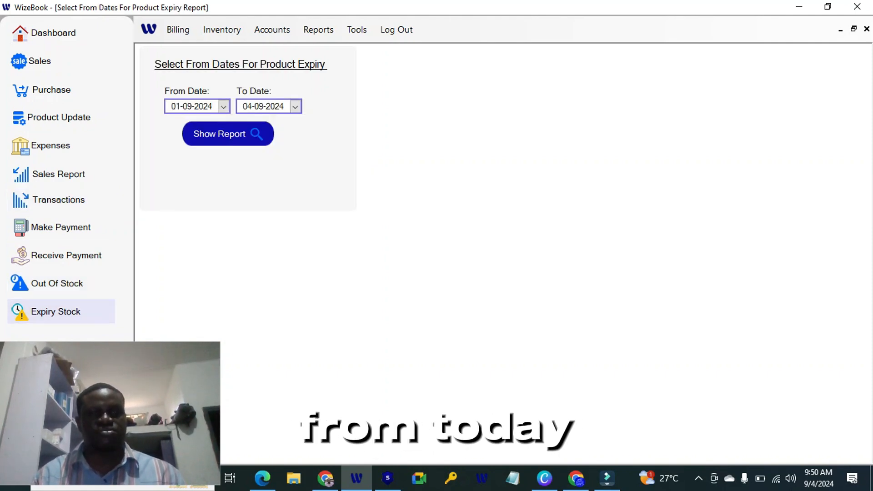
pyautogui.click(295, 107)
pyautogui.click(374, 125)
pyautogui.click(374, 125)
pyautogui.click(374, 125)
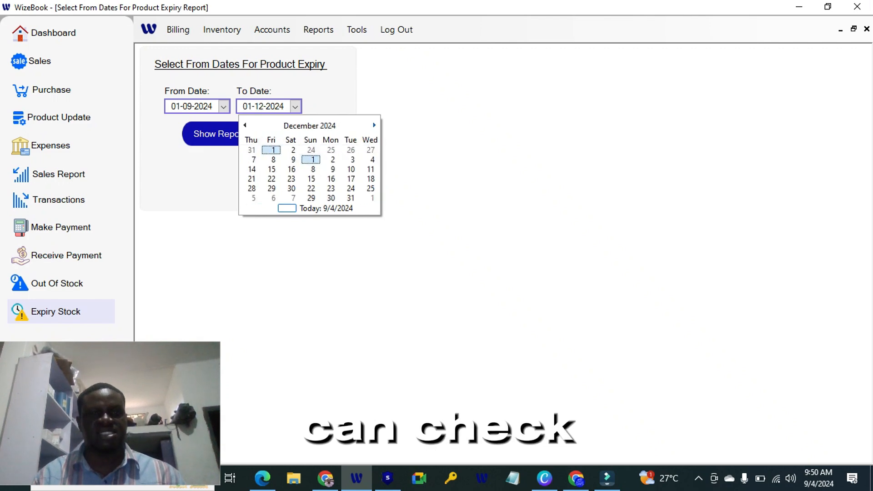
pyautogui.click(374, 125)
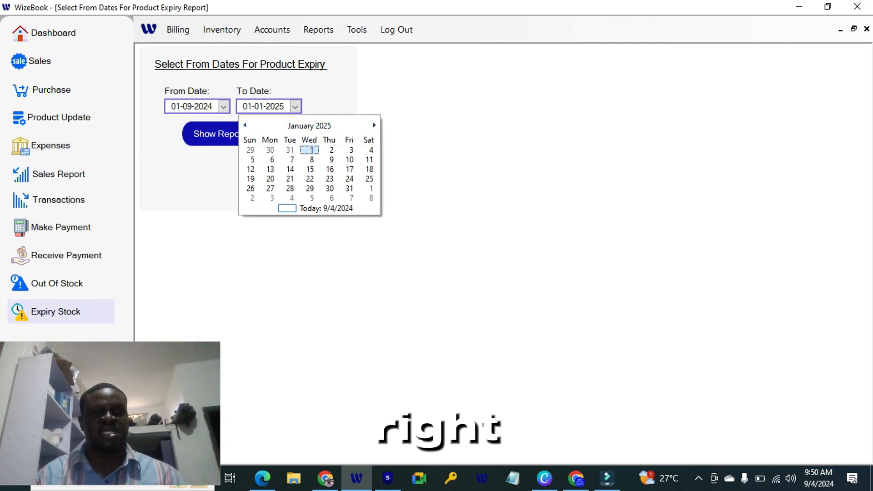
pyautogui.click(245, 125)
pyautogui.click(252, 160)
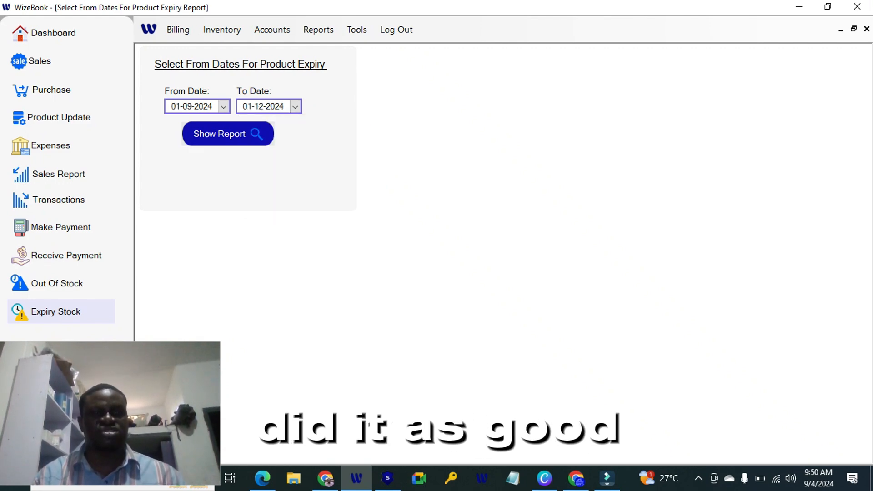
# Step: Generate the expired stock report, view it, close it and return to the dashboard
pyautogui.click(228, 134)
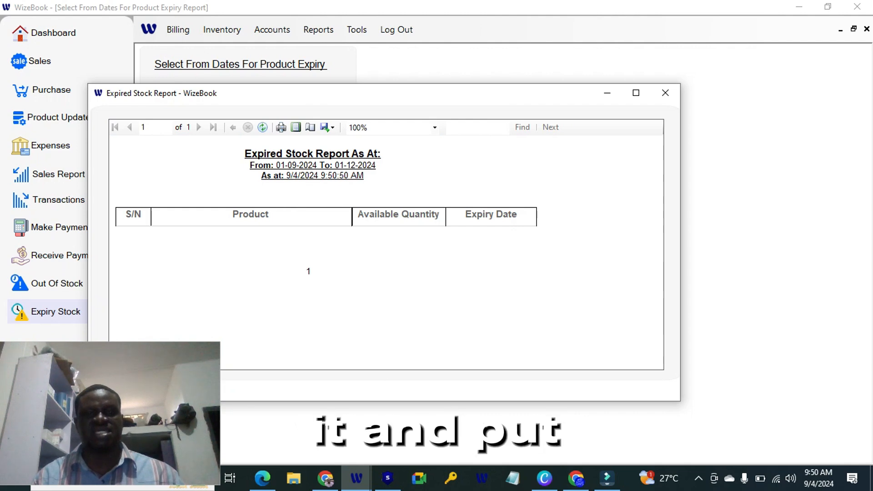
pyautogui.click(665, 93)
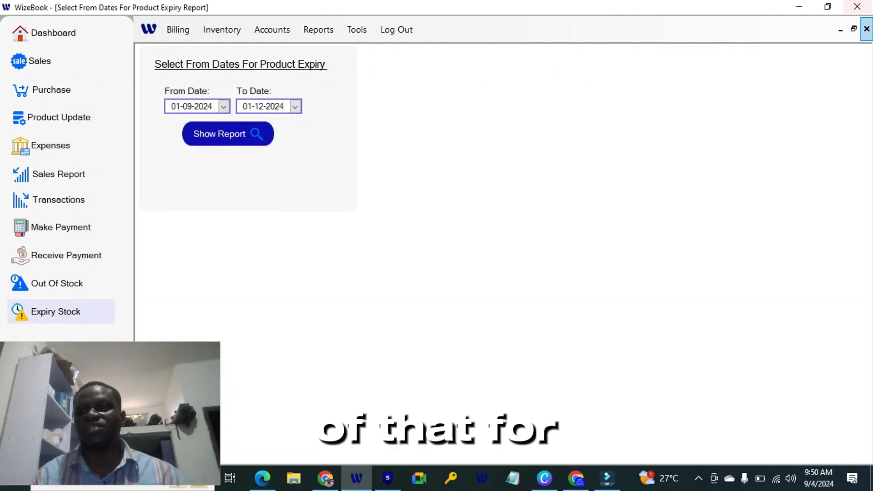
pyautogui.click(865, 28)
pyautogui.click(866, 28)
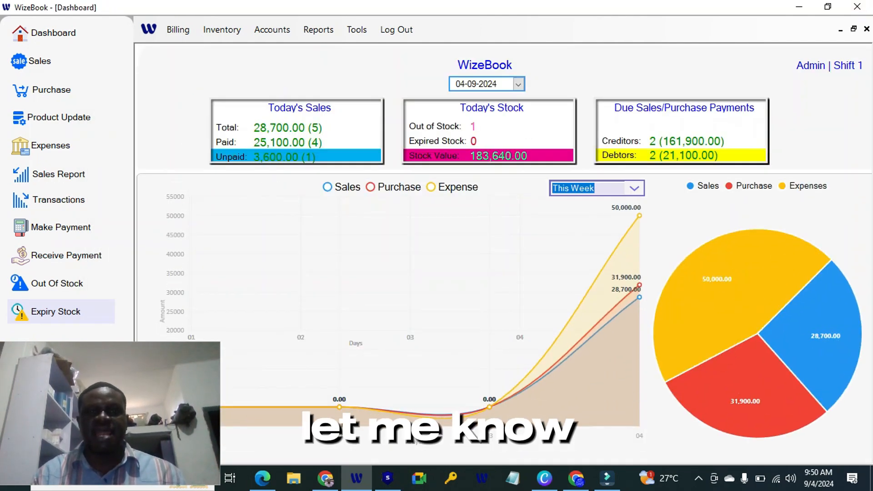
pyautogui.click(318, 29)
pyautogui.moveTo(339, 49)
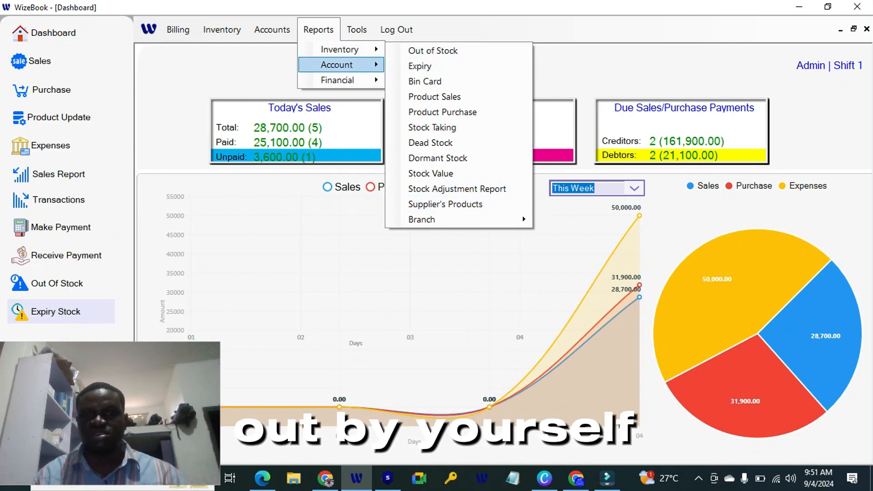
pyautogui.click(318, 29)
pyautogui.click(318, 30)
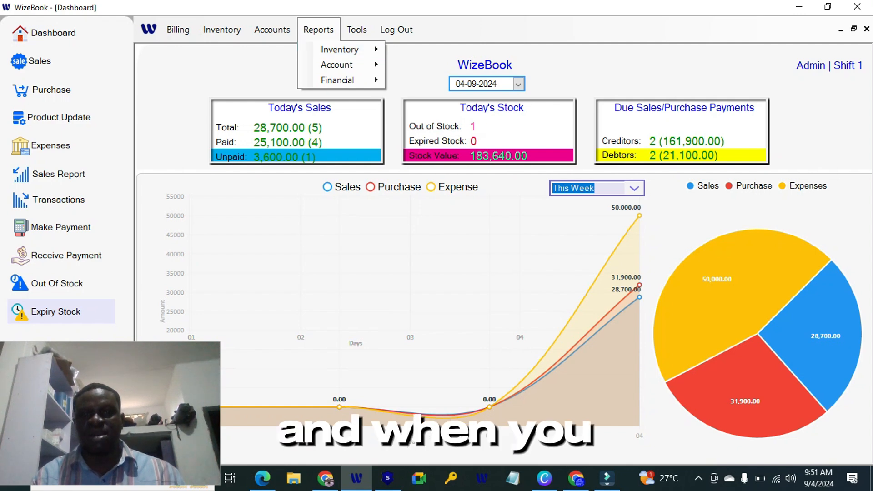
pyautogui.moveTo(337, 80)
pyautogui.click(604, 72)
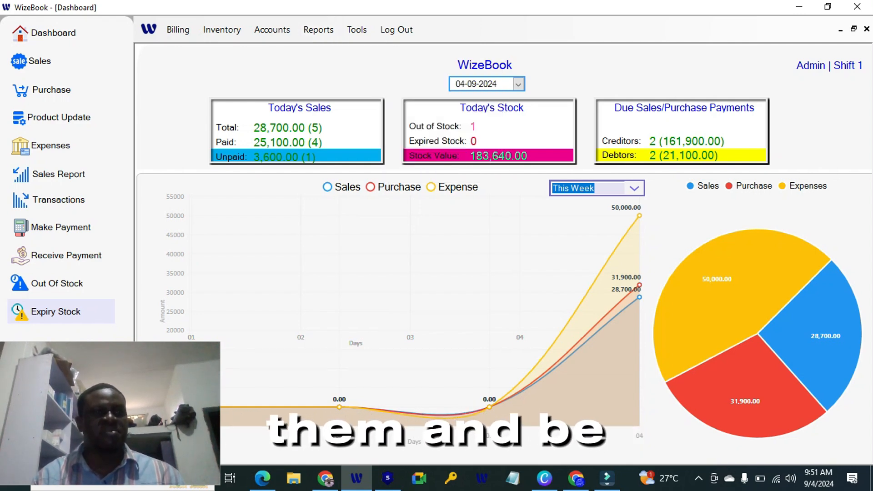